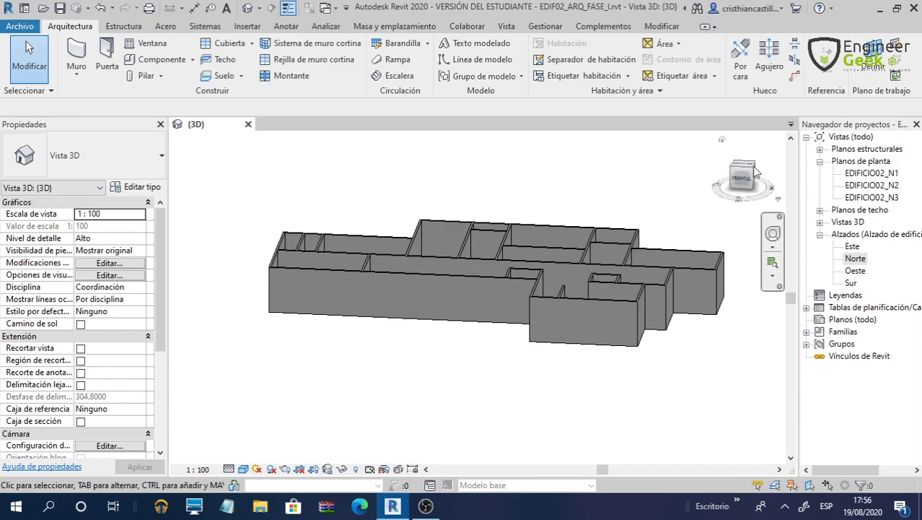
Orbit the 3D view to look straight down on the walls, briefly checking the Cubierta dropdown
left_click_drag(742, 173, 752, 178)
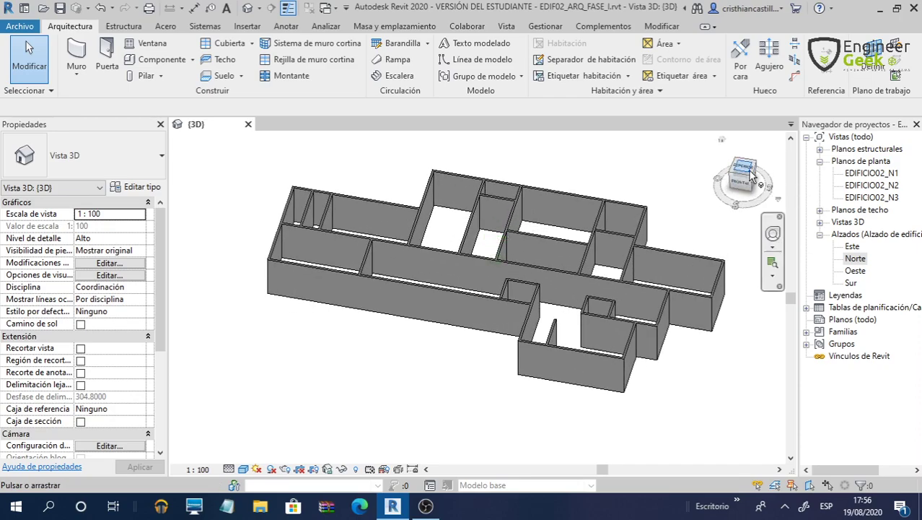
left_click(751, 173)
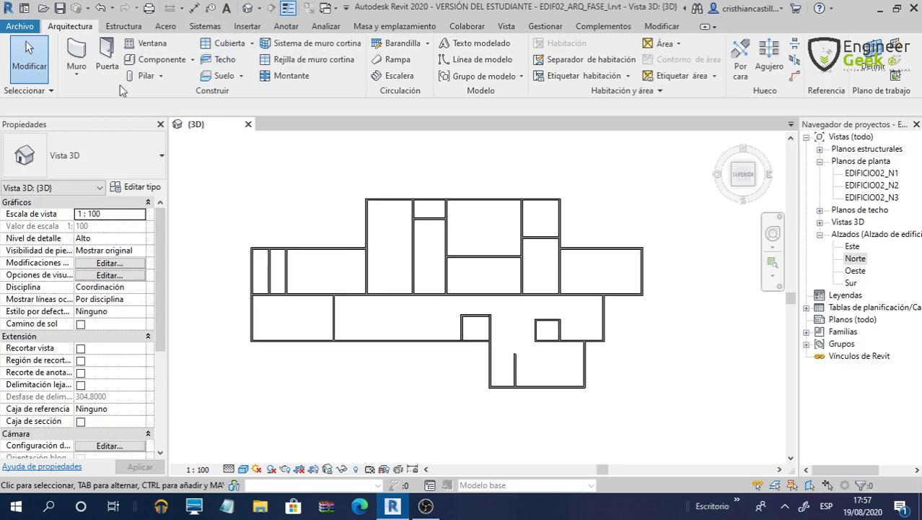
left_click(252, 43)
left_click(484, 155)
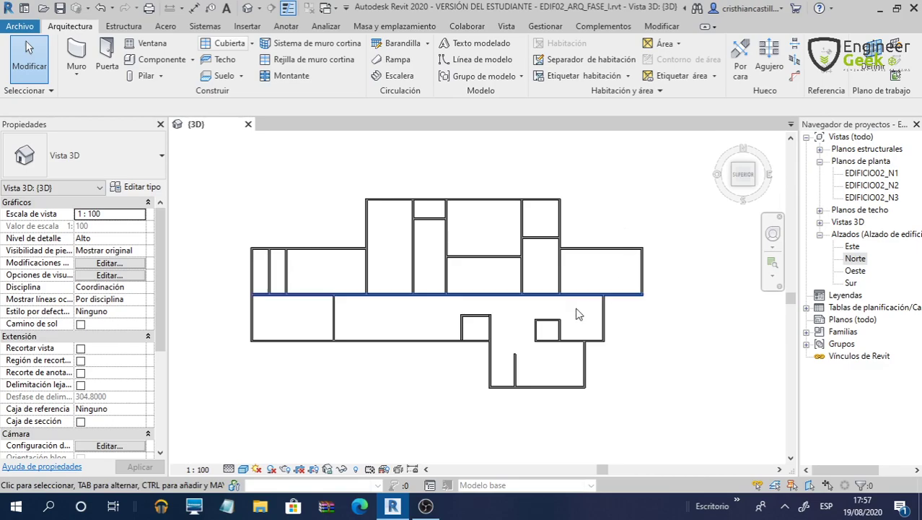
Open the EDIFICIO02_N2 floor plan and zoom in on the building
double_click(872, 186)
scroll(433, 394, "up", 3)
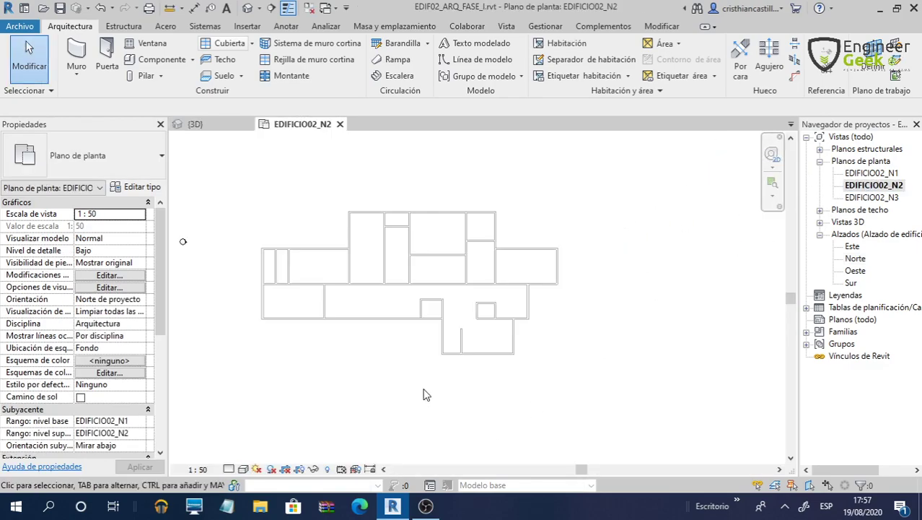
scroll(440, 395, "up", 2)
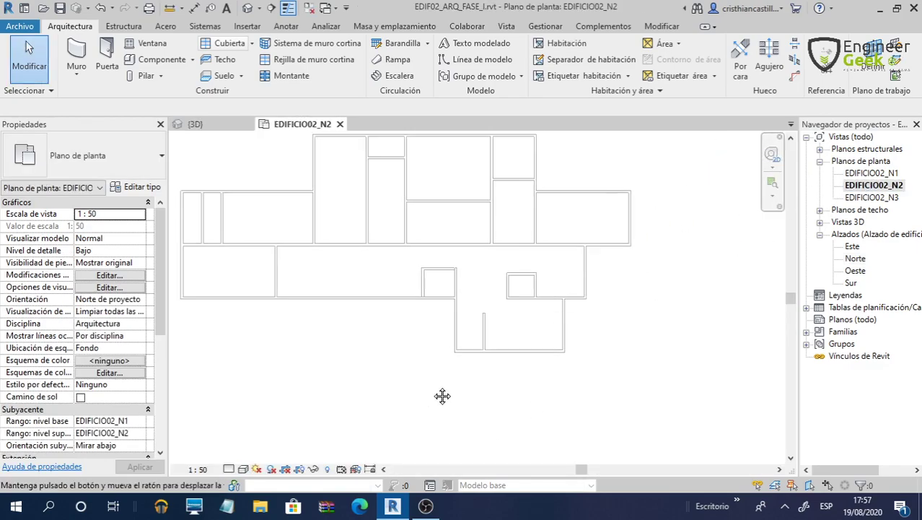
Start a Cubierta por perímetro roof and pick the outer walls of the central block, right wing and protrusion
left_click(252, 44)
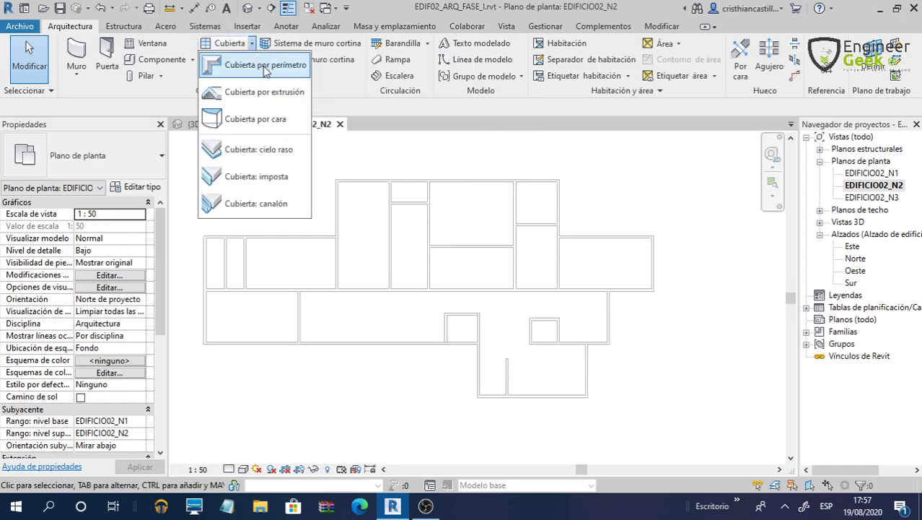
left_click(265, 66)
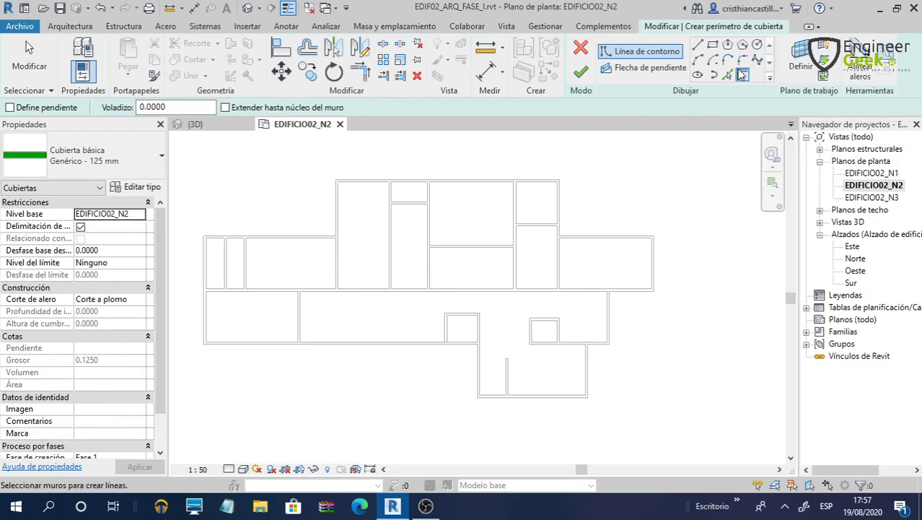
left_click(336, 219)
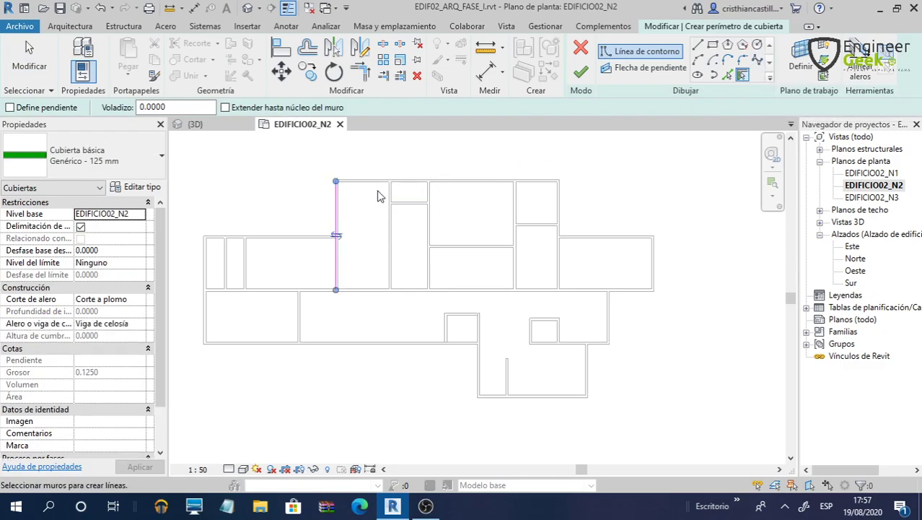
left_click(385, 181)
left_click(558, 235)
left_click(601, 235)
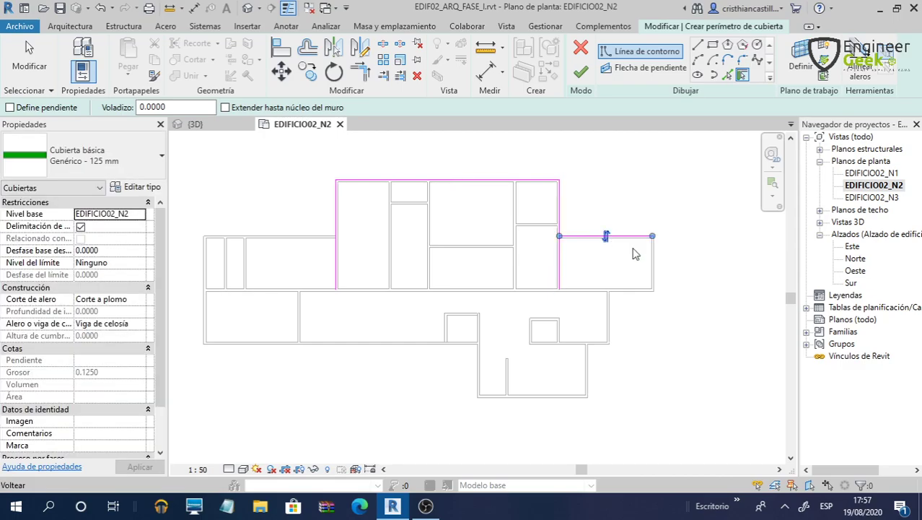
left_click(598, 345)
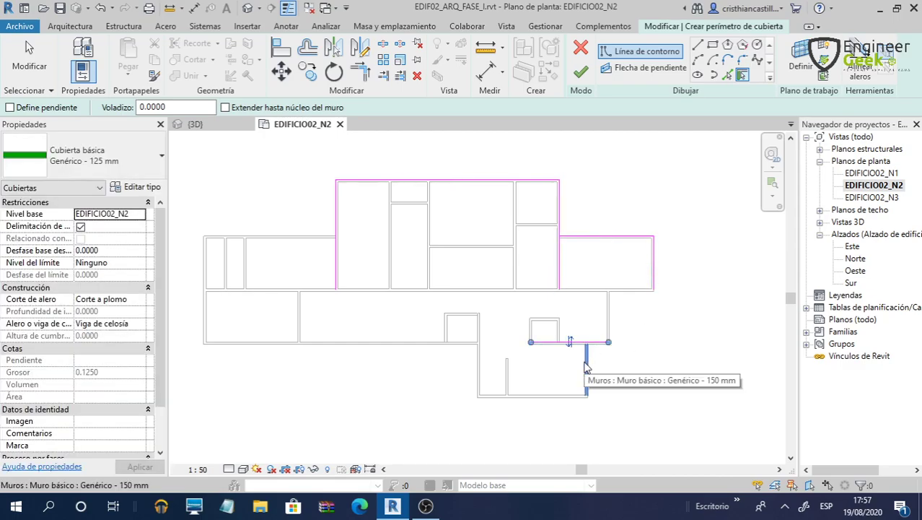
left_click(588, 369)
left_click(556, 398)
left_click(477, 368)
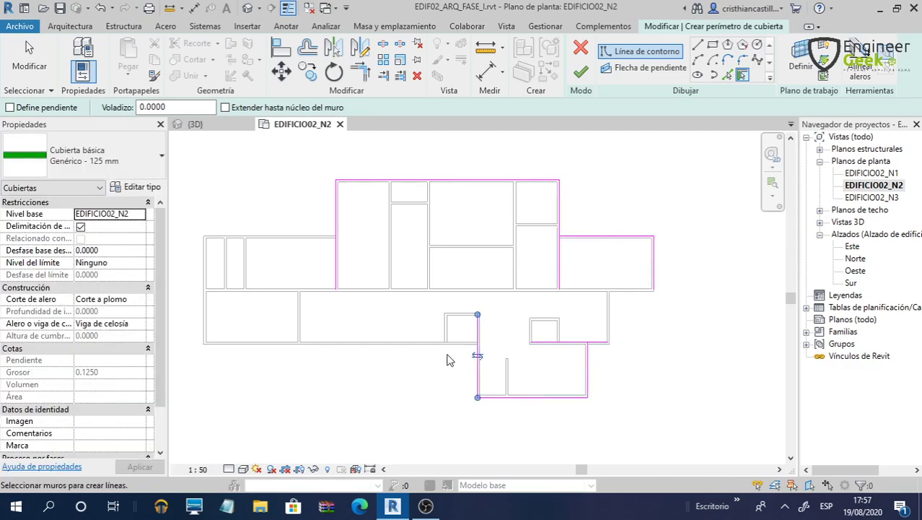
left_click(424, 342)
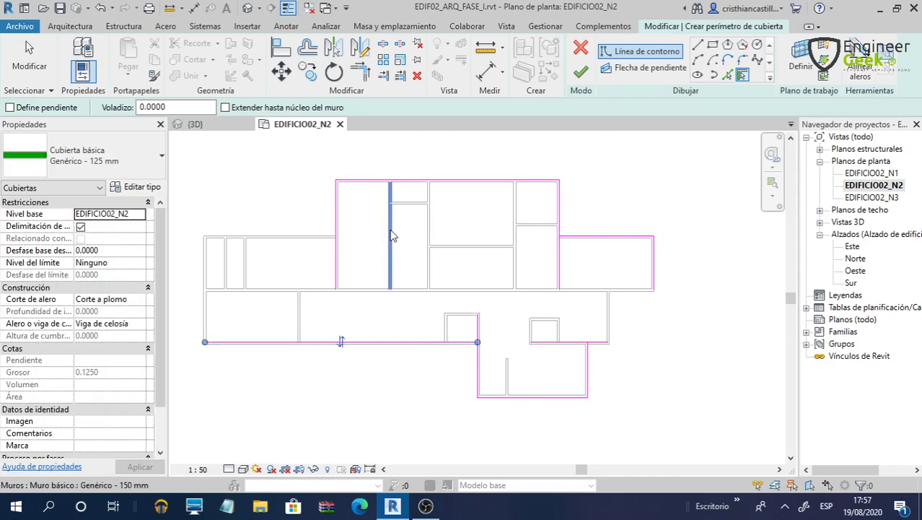
Trim sketch lines into corners at the lower left, the central block/right wing junction and the right wing's edge
left_click(363, 75)
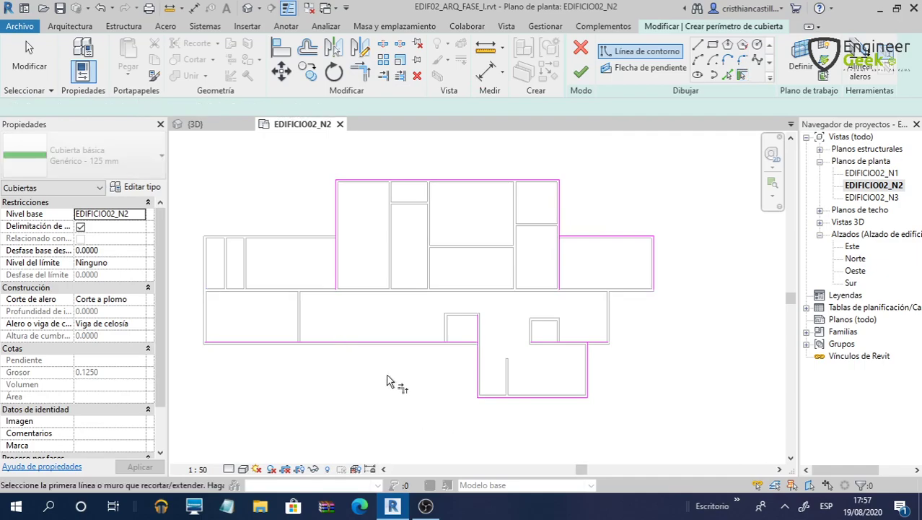
left_click(389, 342)
left_click(340, 277)
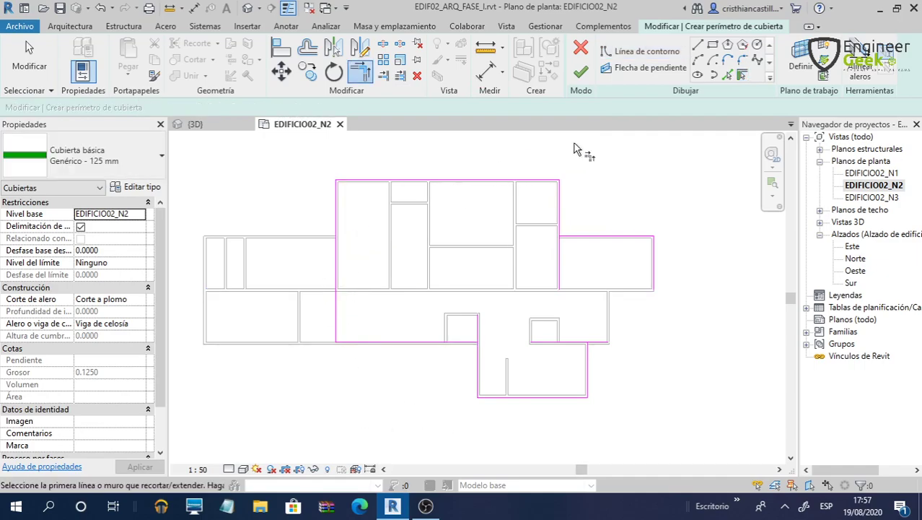
left_click(558, 211)
left_click(639, 237)
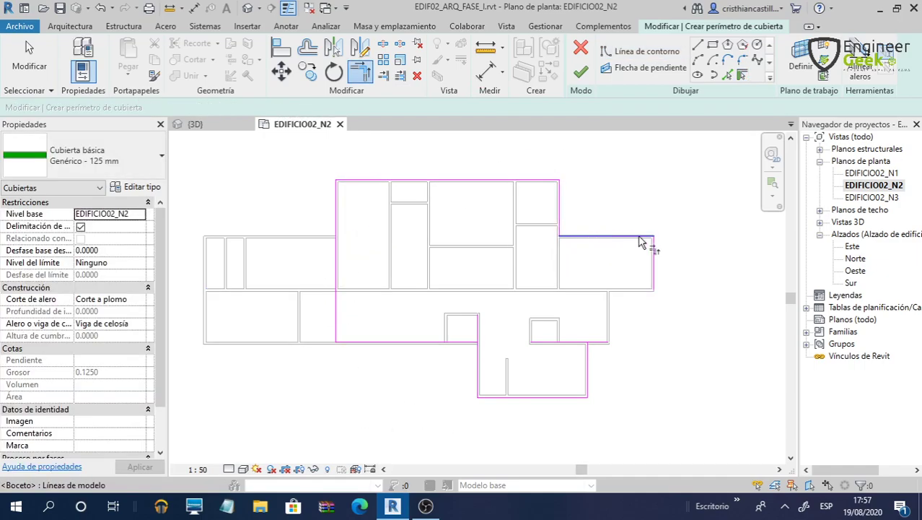
left_click(655, 269)
left_click(609, 342)
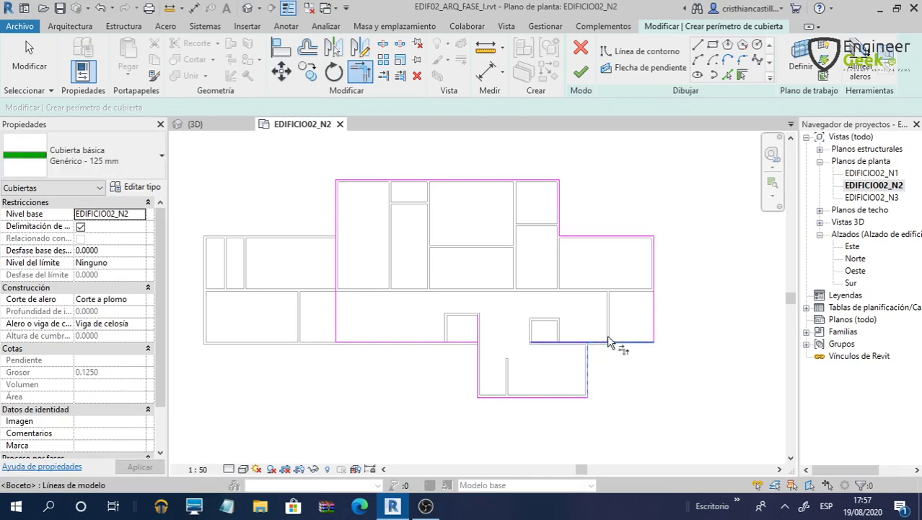
Trim the lower edge and protrusion lines into corners to close the outline
left_click(608, 340)
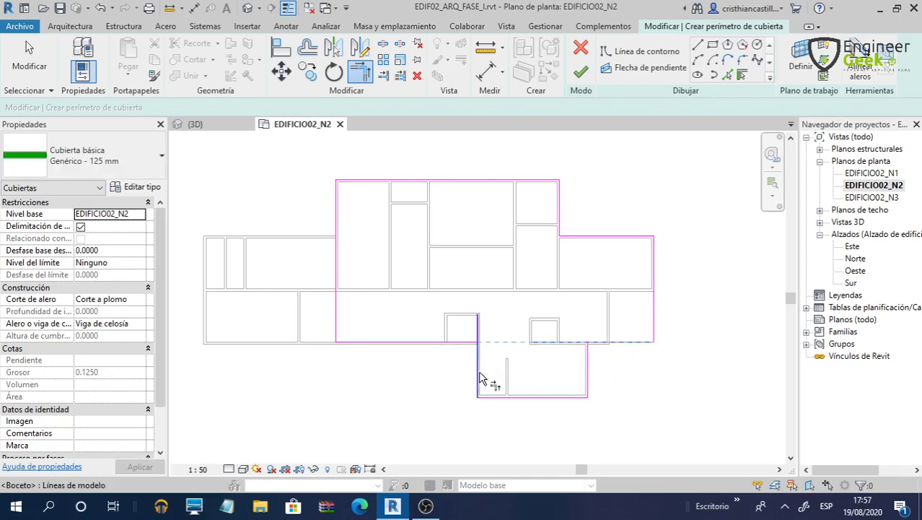
left_click(589, 368)
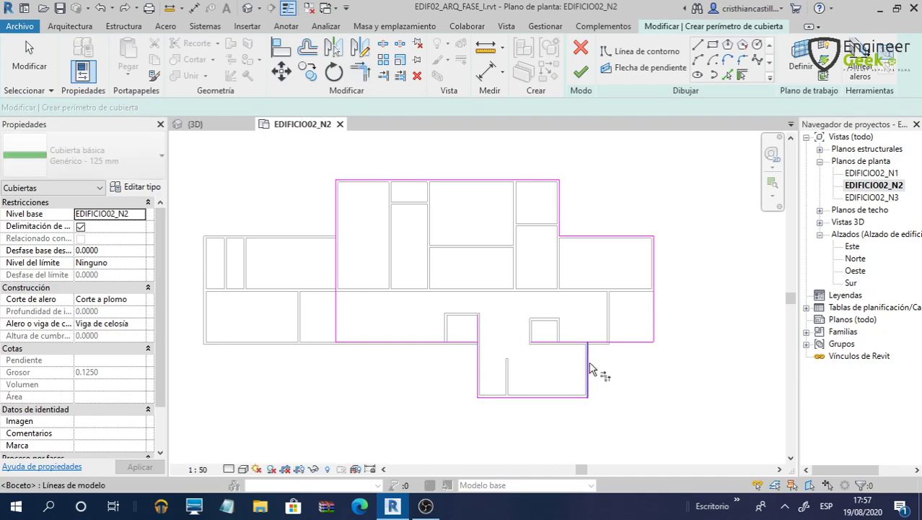
left_click(484, 376)
left_click(463, 346)
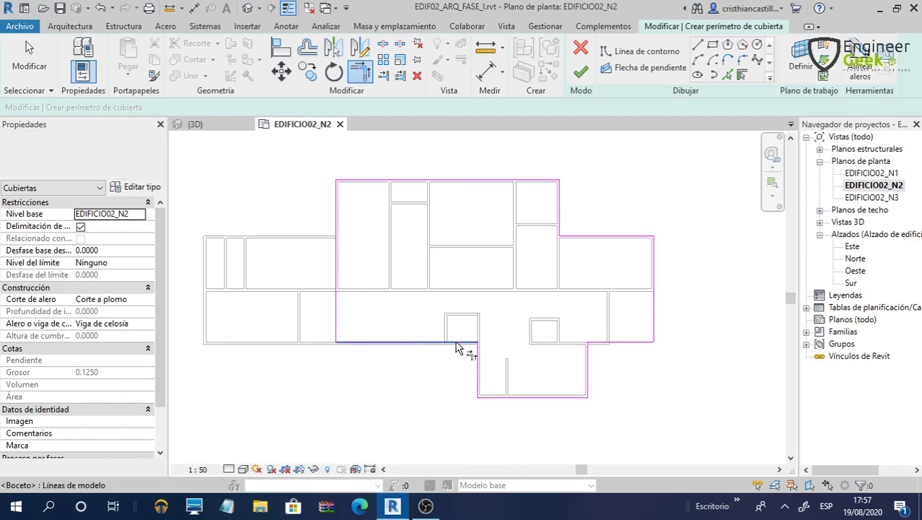
key("Escape")
left_click(440, 344)
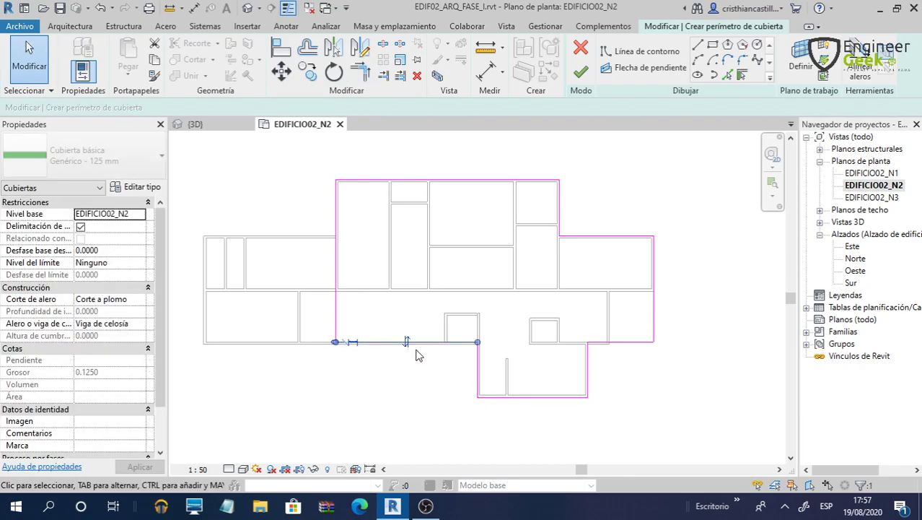
key("Escape")
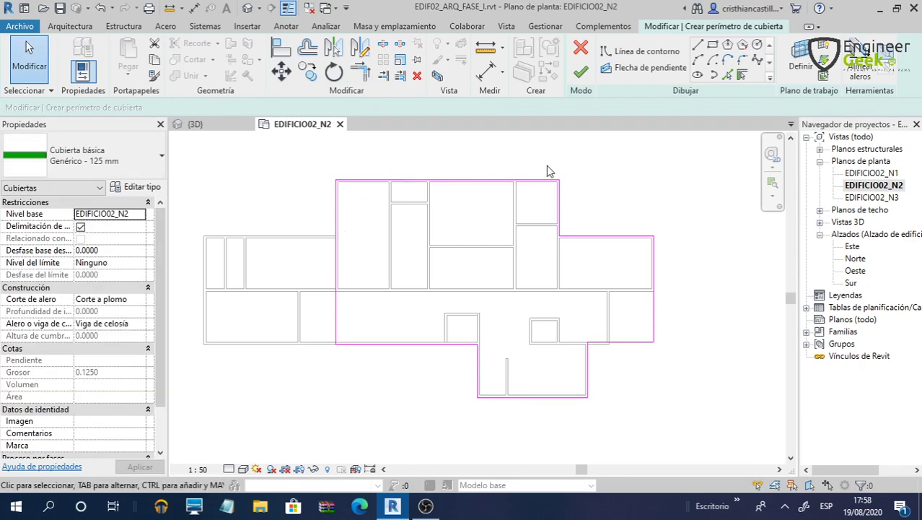
Fit the roof outline in view and select edge groups such as the protrusion sides and right wing edges
scroll(576, 391, "up", 5)
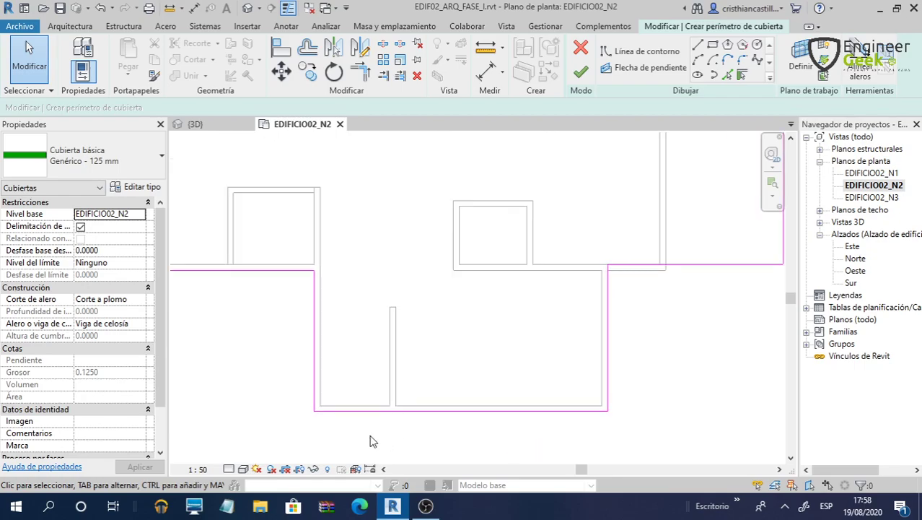
scroll(371, 436, "down", 3)
scroll(372, 430, "down", 1)
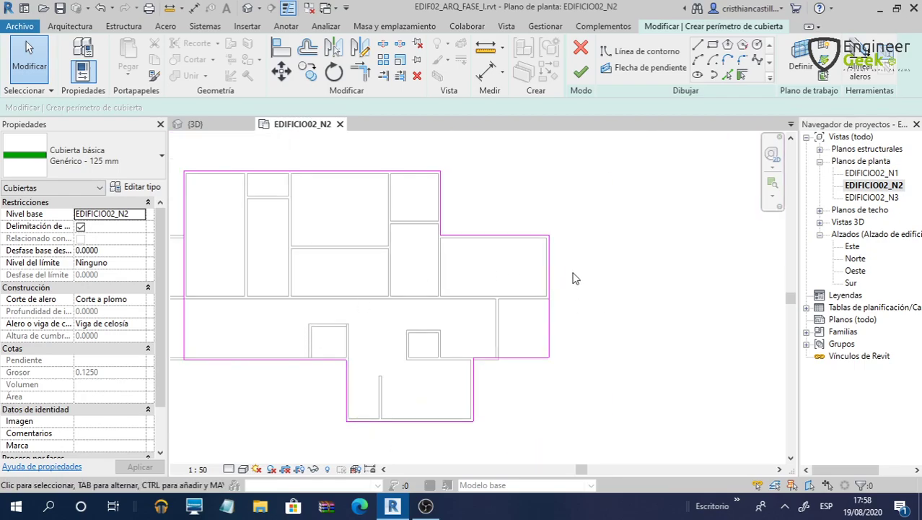
mouse_move(575, 278)
middle_mouse_down()
mouse_move(706, 268)
mouse_move(541, 251)
mouse_move(557, 268)
mouse_move(536, 380)
middle_mouse_up()
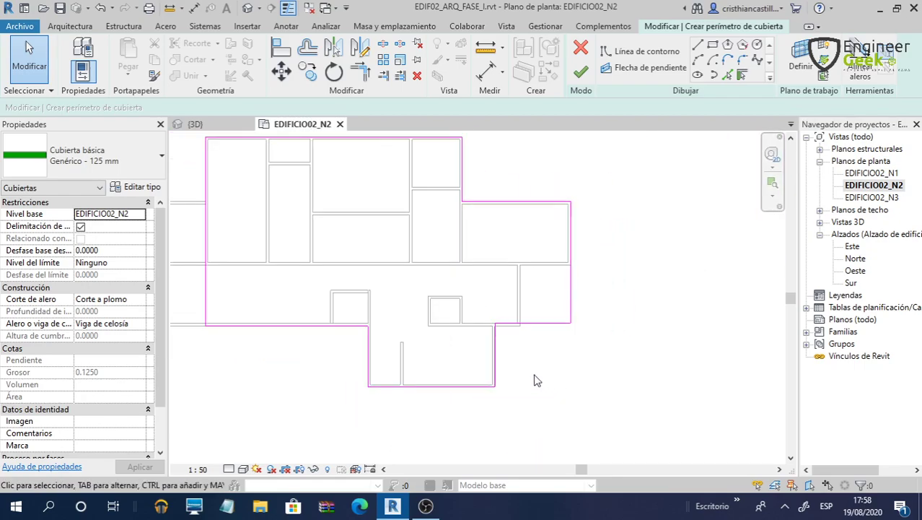
mouse_move(535, 367)
left_mouse_down()
mouse_move(396, 373)
mouse_move(354, 364)
left_mouse_up()
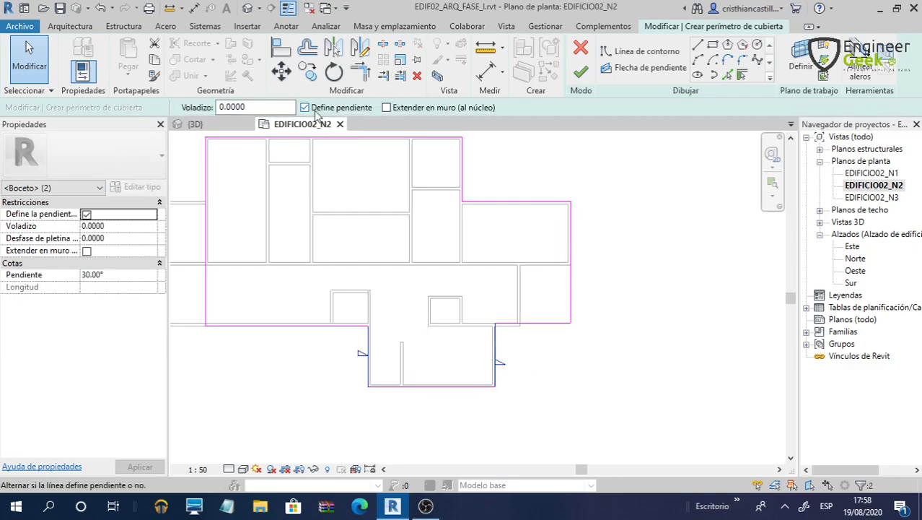
left_click(551, 316)
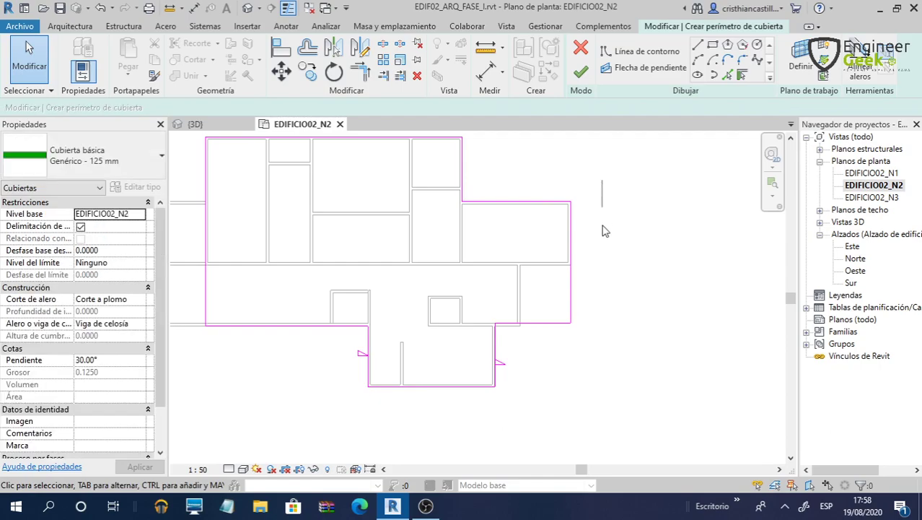
left_click_drag(606, 192, 547, 338)
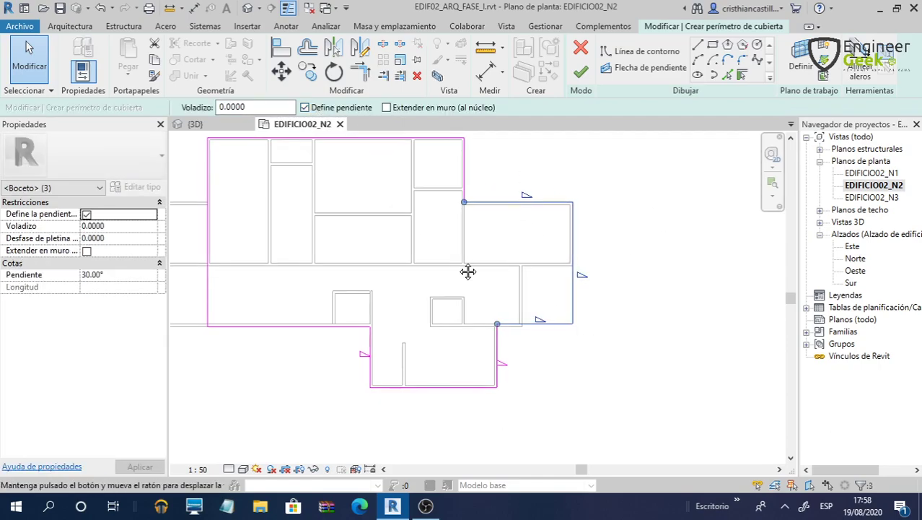
Toggle Define pendiente (30°) on the top and lower-left edges and finish the roof
scroll(469, 270, "down", 2)
scroll(370, 222, "up", 2)
left_click(329, 148)
left_click_drag(304, 362, 304, 359)
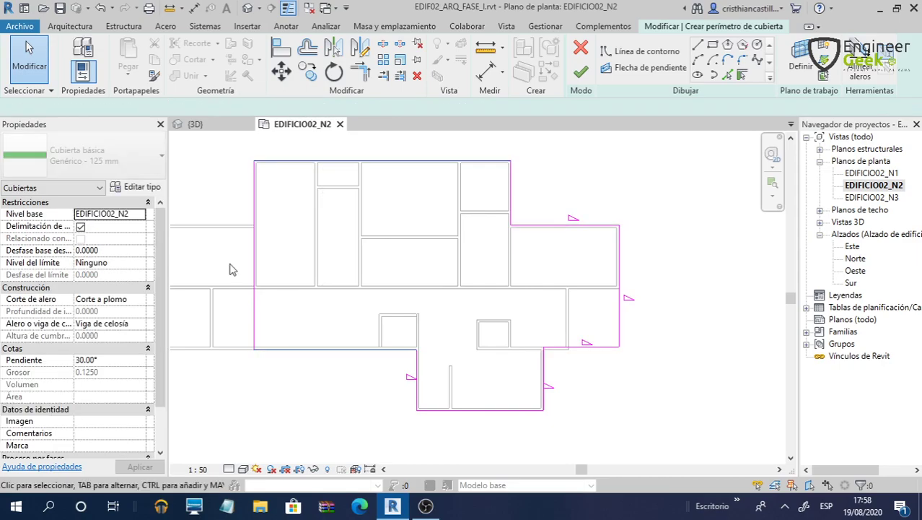
left_click(306, 107)
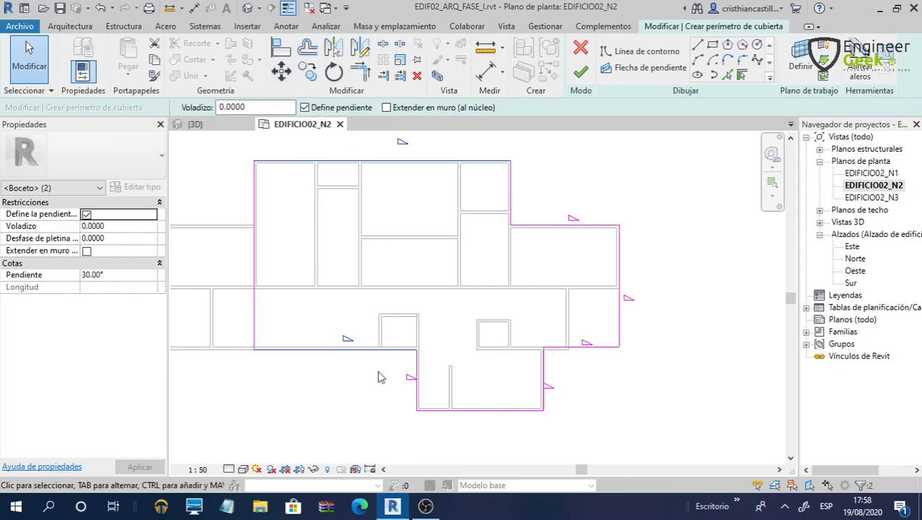
left_click(589, 69)
Switch to the 3D view, orbit around the house and look straight down on the roof
left_click(246, 11)
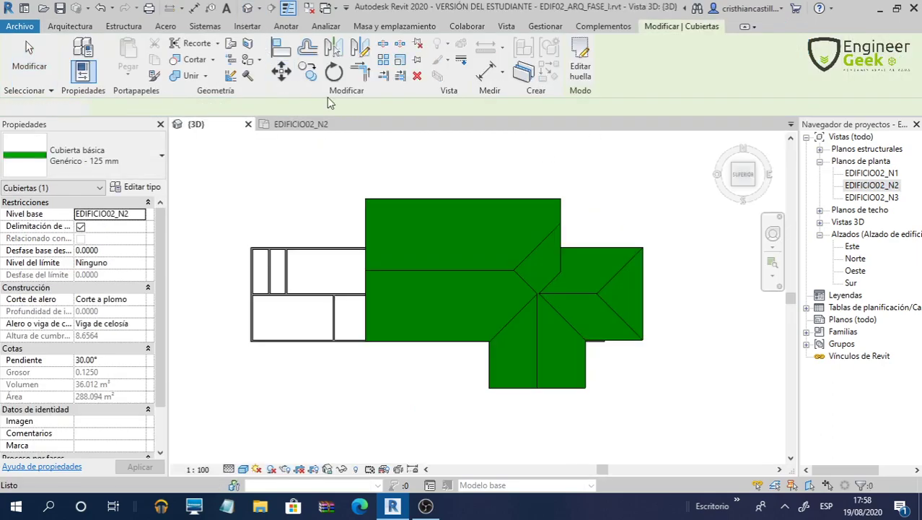
middle_click_drag(569, 387, 615, 362, "shift")
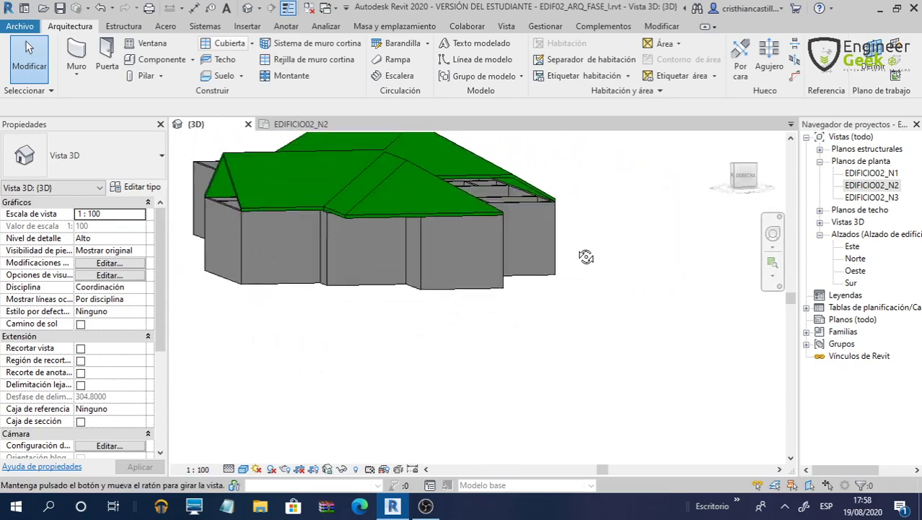
middle_click_drag(615, 363, 644, 345, "shift")
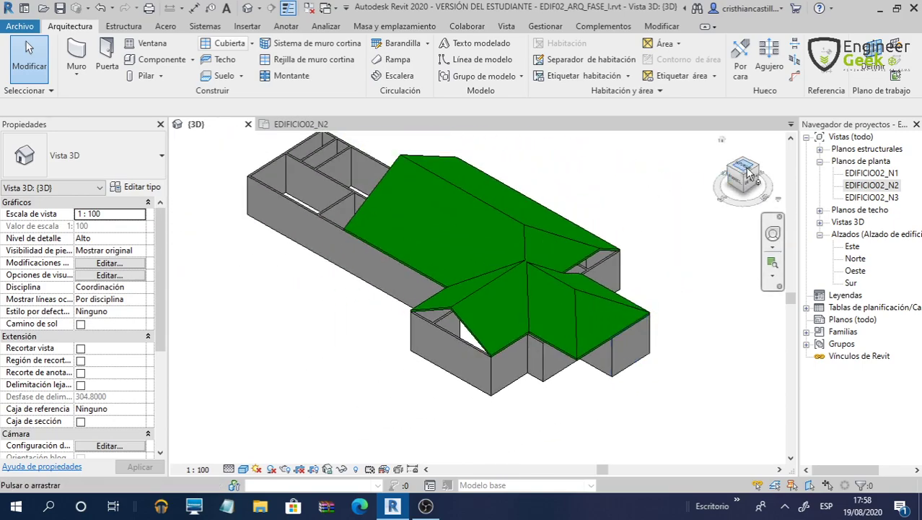
left_click(743, 173)
scroll(544, 329, "up", 2)
scroll(565, 303, "up", 3)
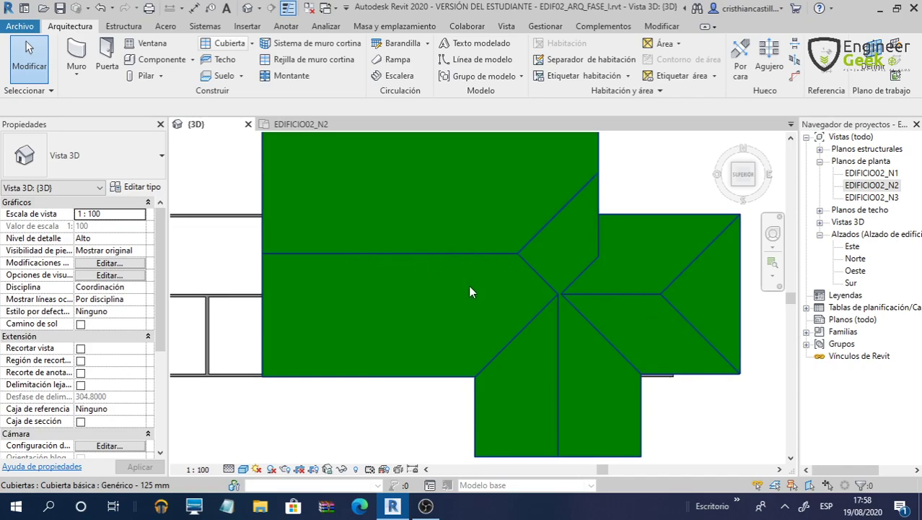
scroll(626, 318, "down", 2)
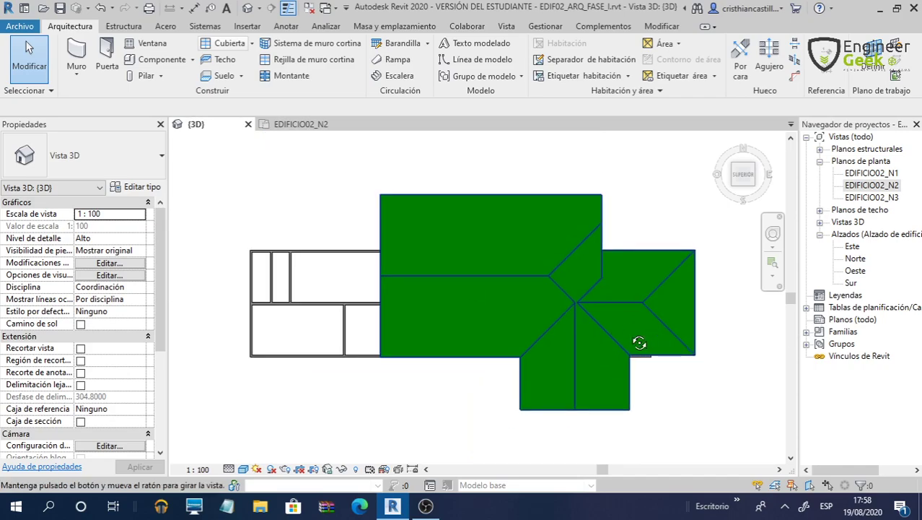
Orbit the roof to an oblique angle, zoom in and select the green roof
middle_click_drag(640, 342, 570, 217, "shift")
scroll(524, 352, "up", 2)
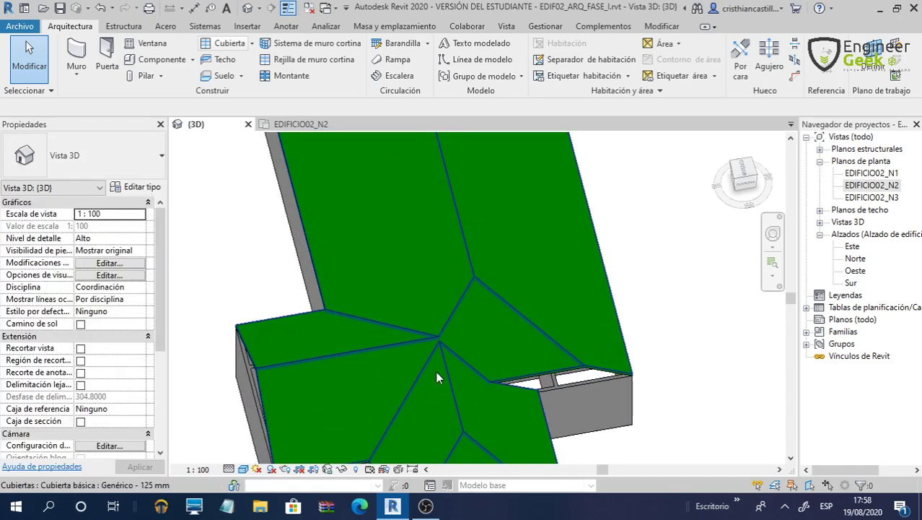
middle_click_drag(482, 367, 473, 346, "shift")
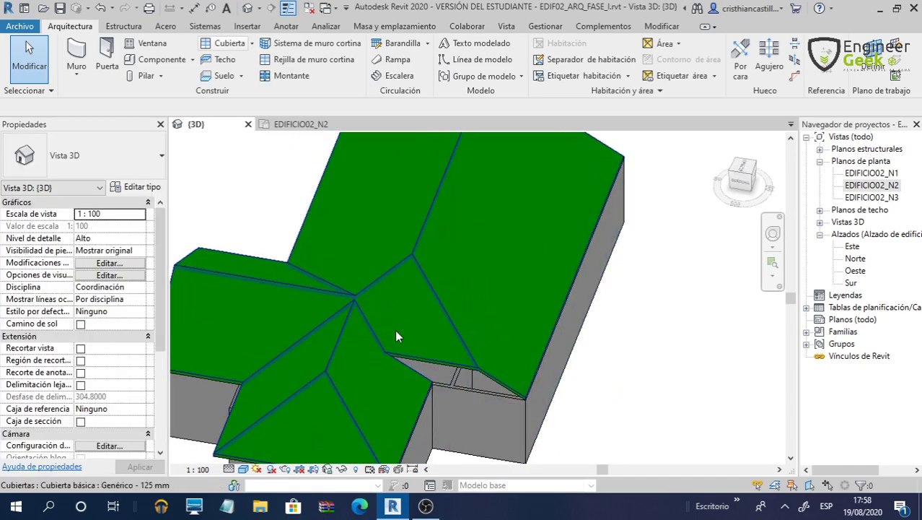
scroll(491, 347, "down", 2)
scroll(443, 339, "up", 2)
scroll(443, 340, "up", 1)
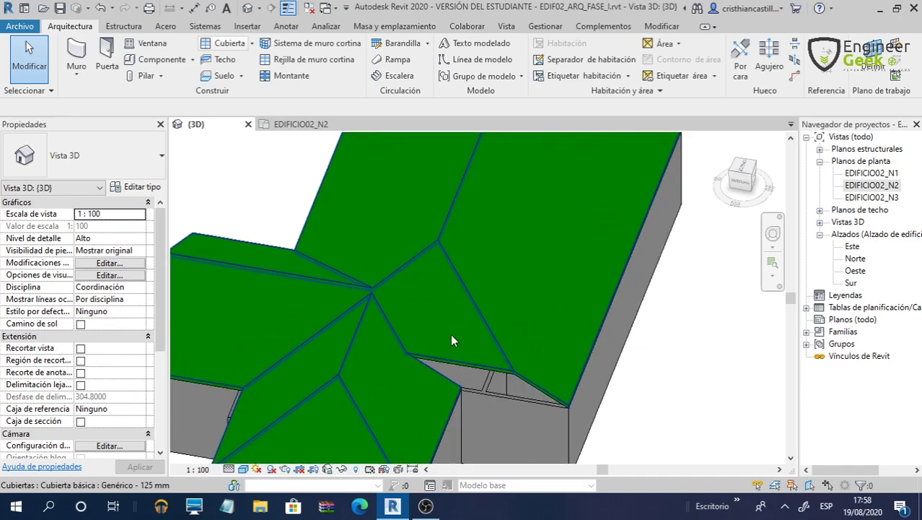
scroll(451, 333, "down", 1)
left_click(523, 180)
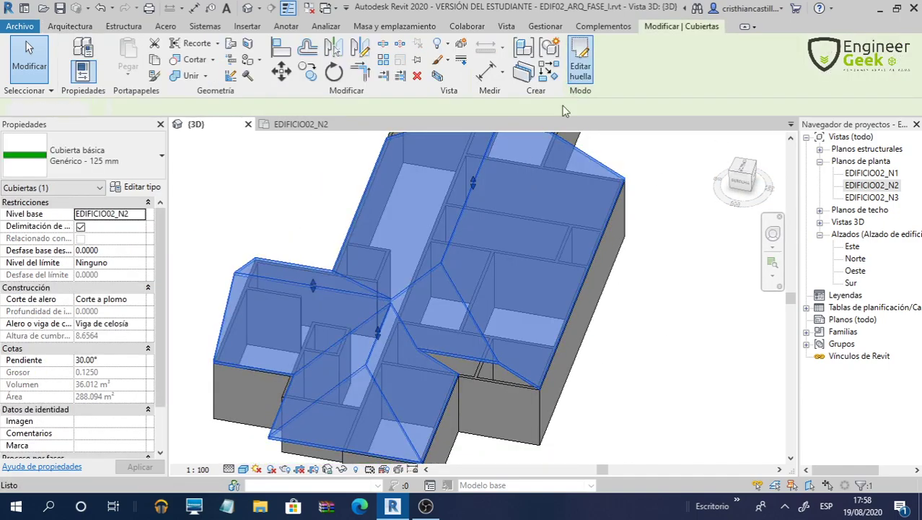
Enter and exit the roof's footprint edit unchanged, deselect, and open the Norte elevation
double_click(460, 342)
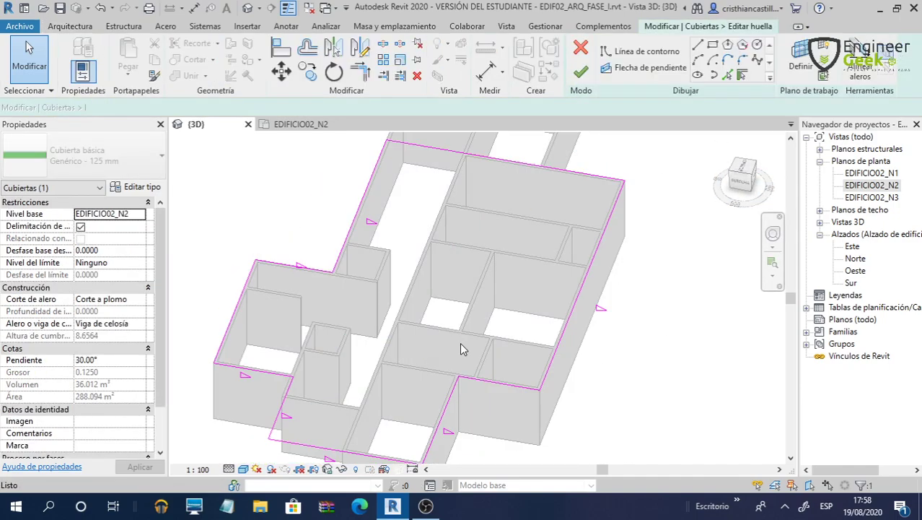
left_click(581, 49)
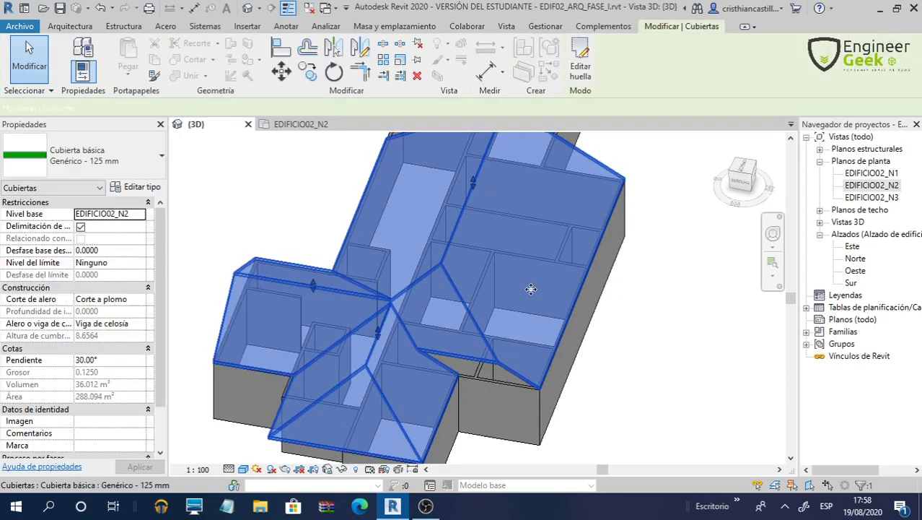
scroll(393, 347, "down", 2)
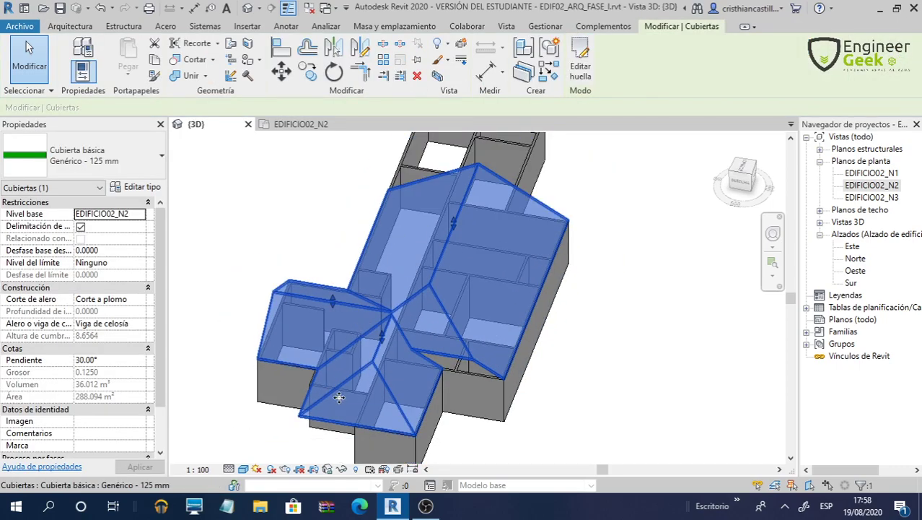
left_click(693, 319)
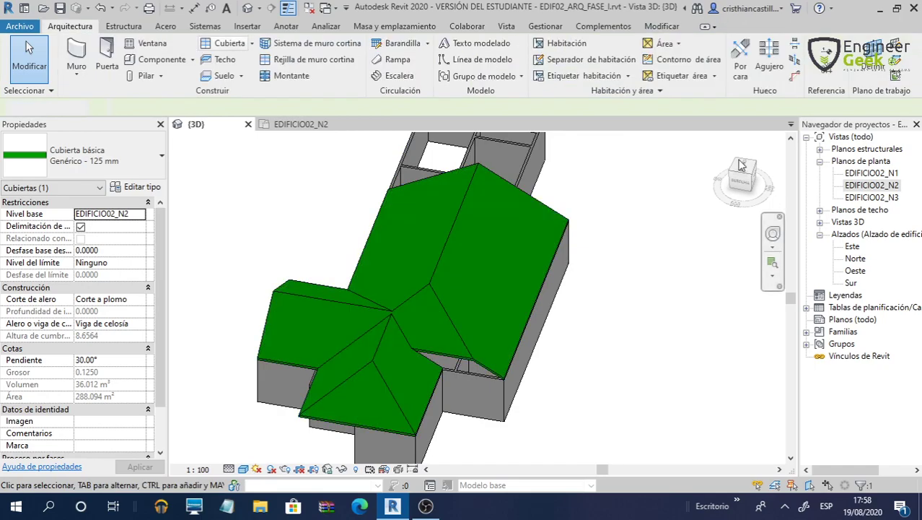
double_click(855, 258)
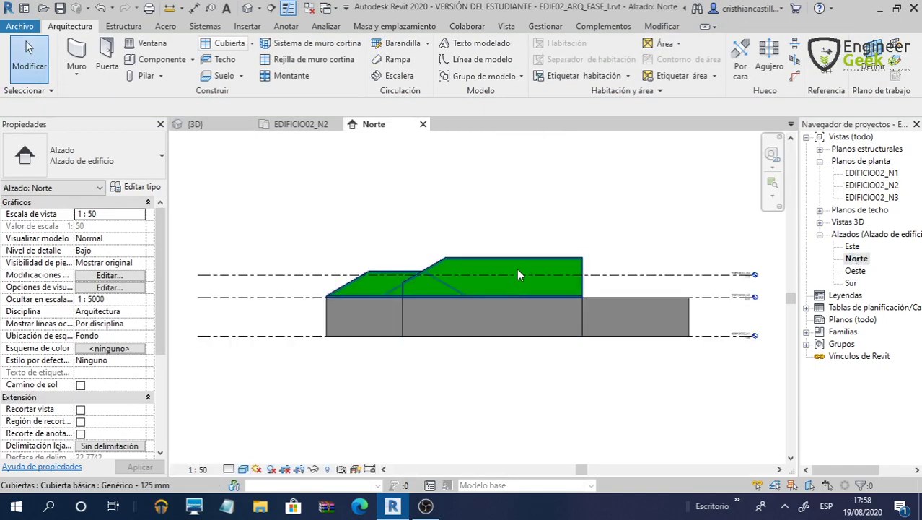
In the Norte elevation, raise the central gable peak and lower the roof's left and right edges
left_click(518, 271)
scroll(518, 271, "up", 1)
scroll(517, 271, "up", 1)
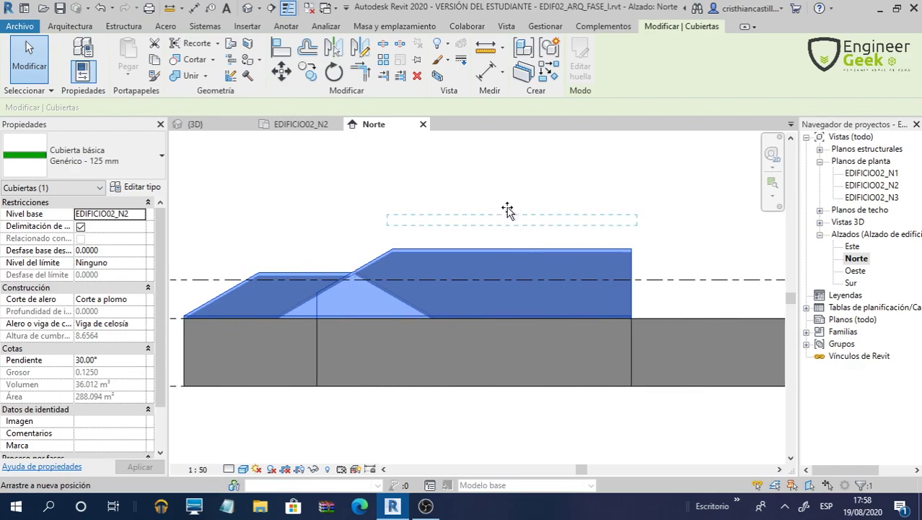
left_click_drag(508, 209, 509, 189)
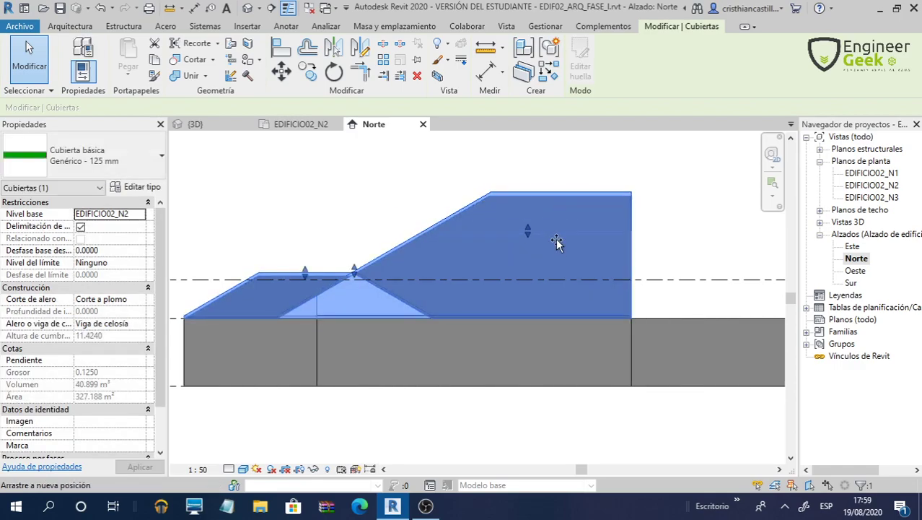
key("ctrl+z")
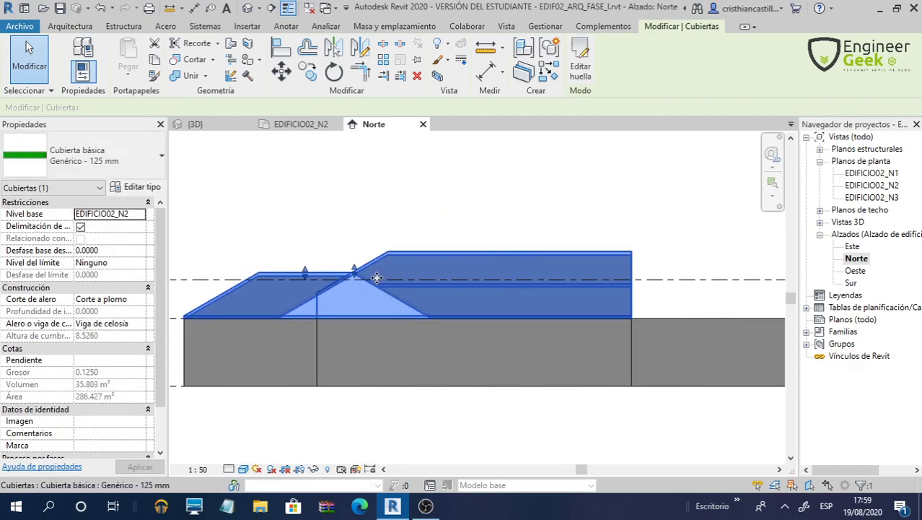
left_click_drag(354, 270, 354, 232)
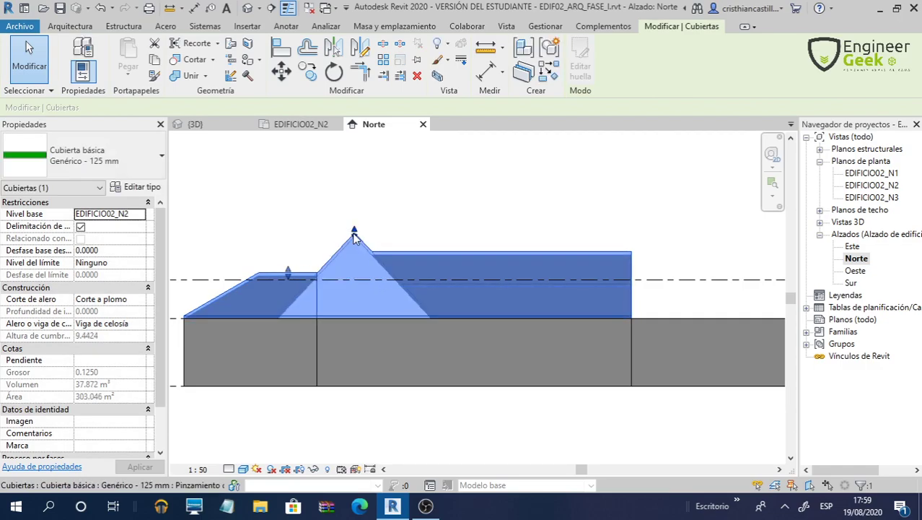
mouse_move(288, 272)
left_mouse_down()
mouse_move(281, 291)
mouse_move(281, 278)
left_mouse_up()
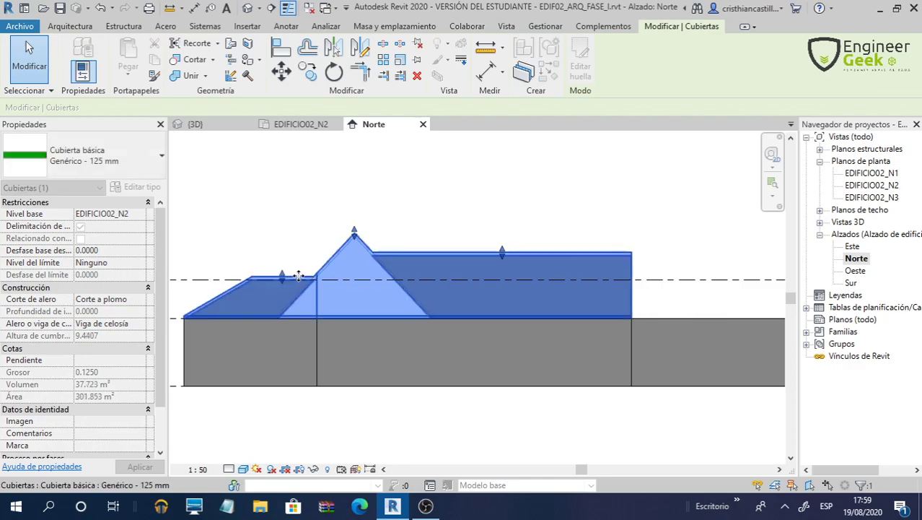
left_click_drag(481, 249, 498, 266)
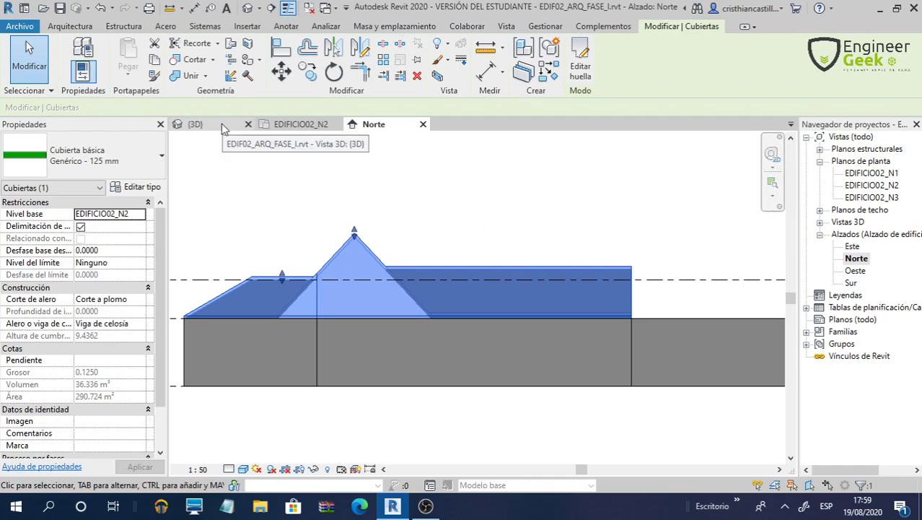
left_click(193, 124)
Orbit the 3D view, select the roof, look from the top, and enter Editar huella
left_click(612, 339)
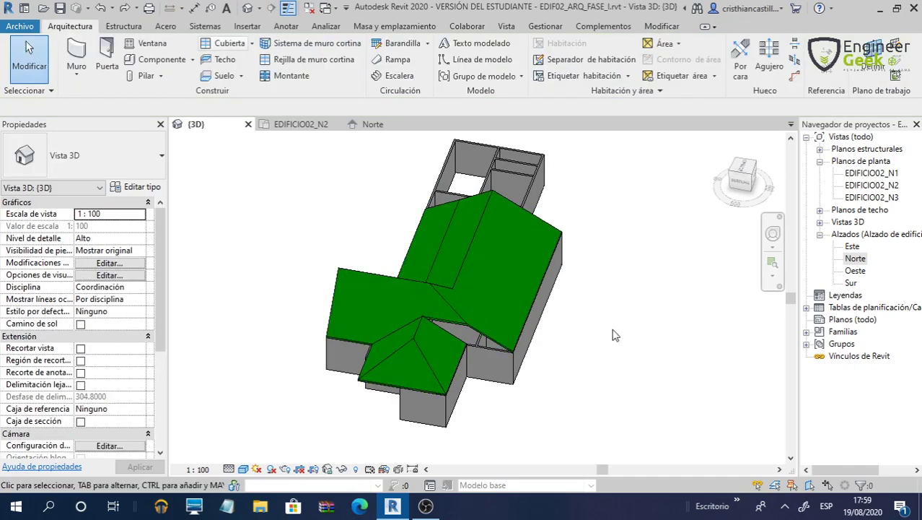
middle_click_drag(487, 320, 689, 303, "shift")
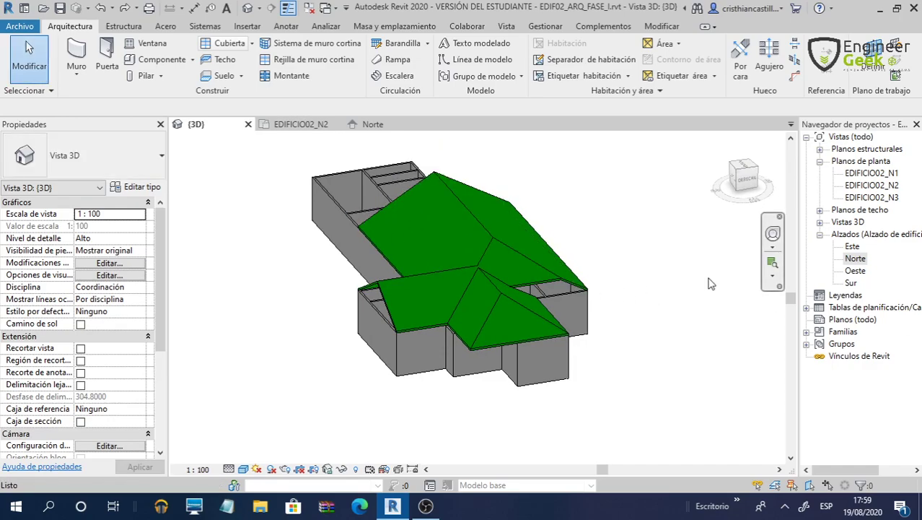
scroll(594, 273, "up", 2)
left_click(550, 256)
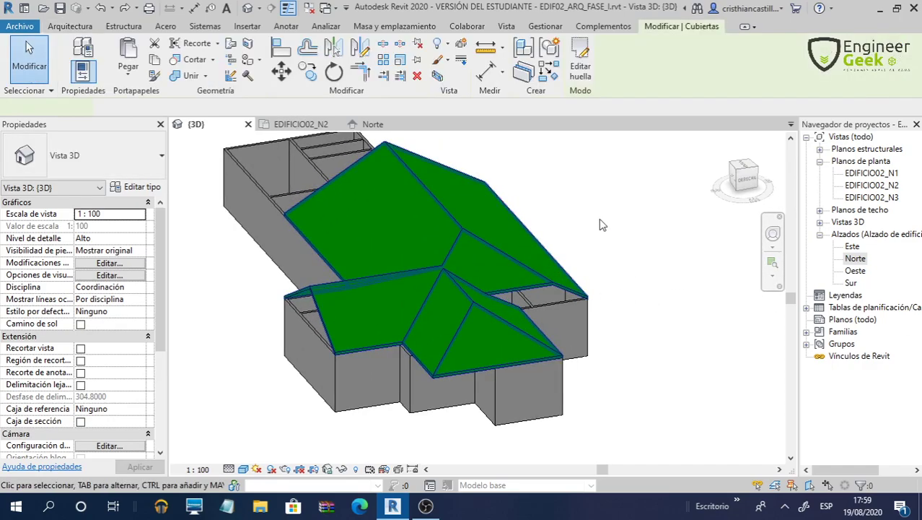
left_click(740, 169)
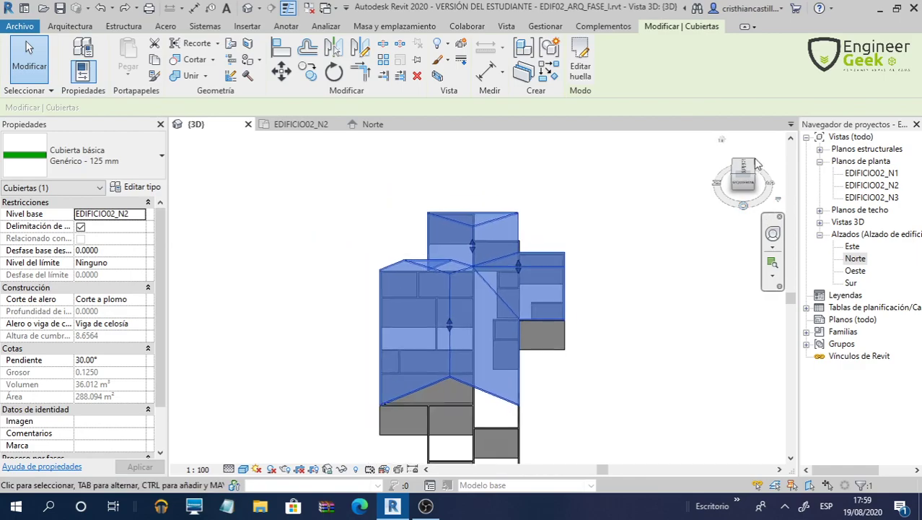
left_click(579, 59)
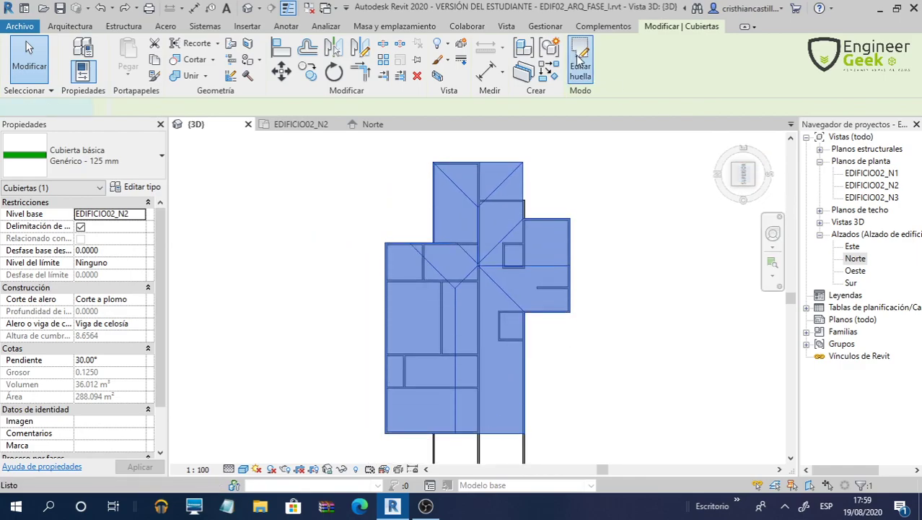
Stop the footprint's top boundary line from defining a slope
middle_click_drag(473, 380, 606, 229)
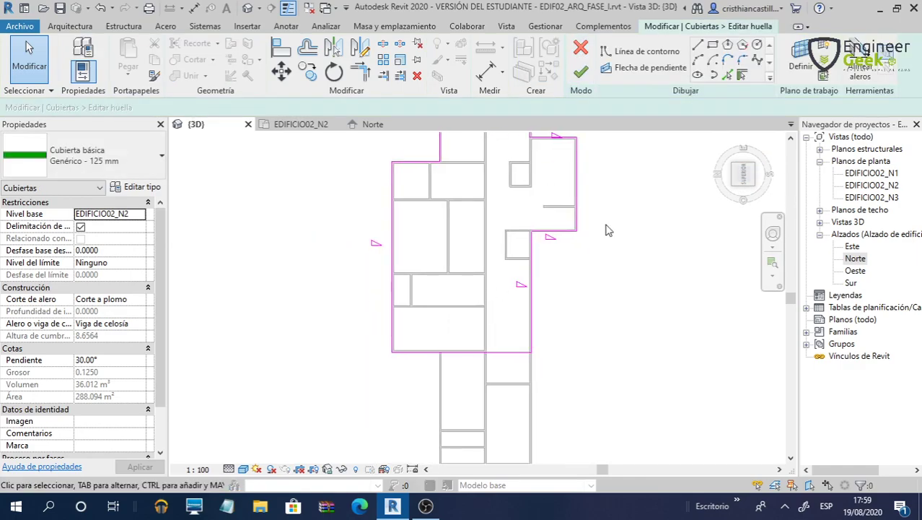
scroll(534, 249, "down", 3)
middle_click_drag(527, 242, 532, 251)
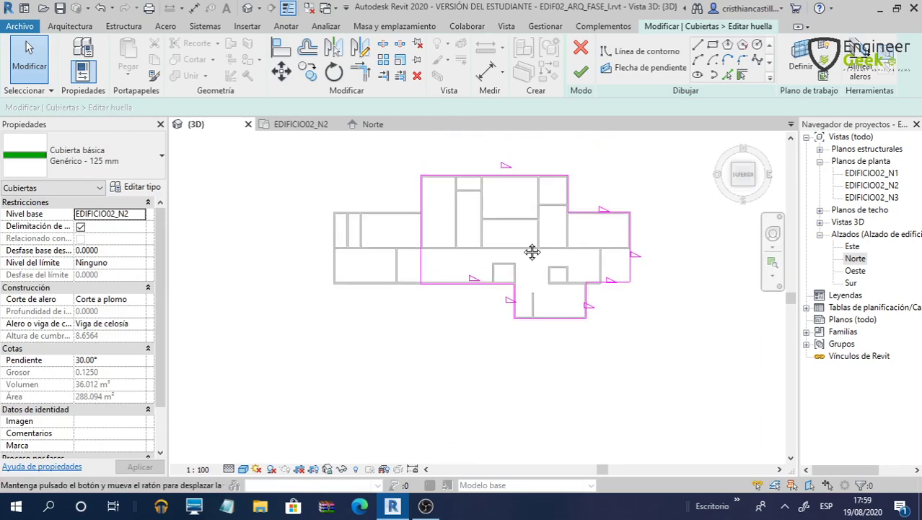
scroll(532, 251, "up", 2)
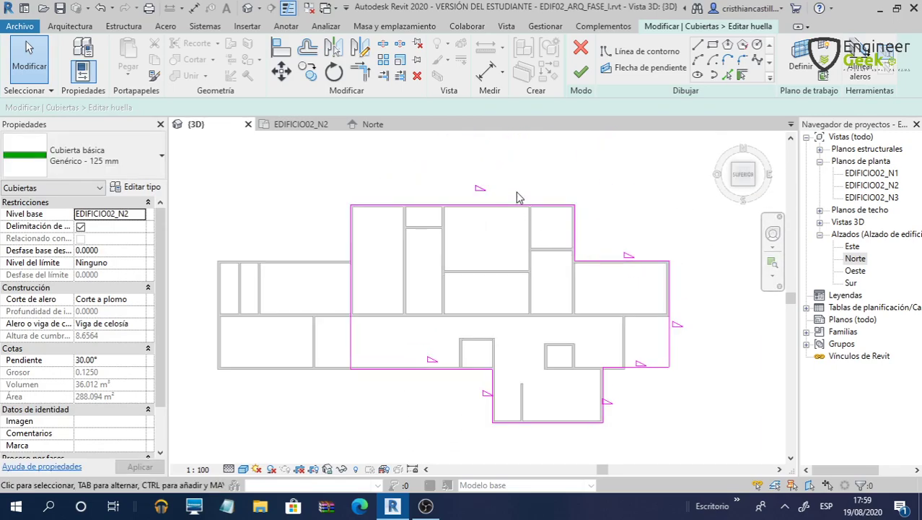
left_click(517, 206)
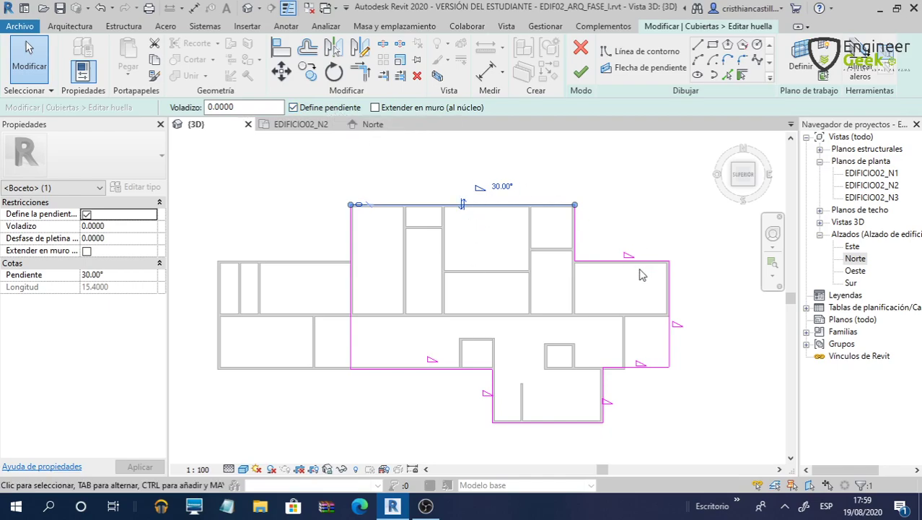
left_click(329, 108)
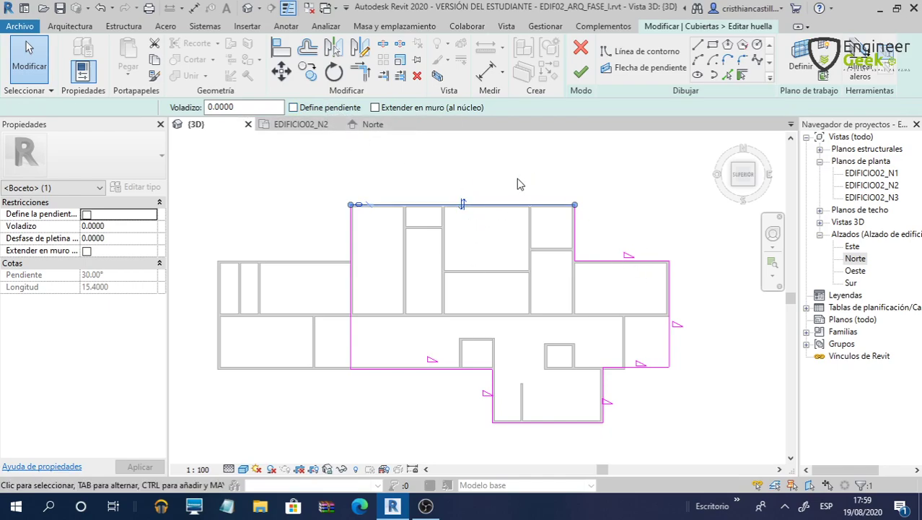
key("Escape")
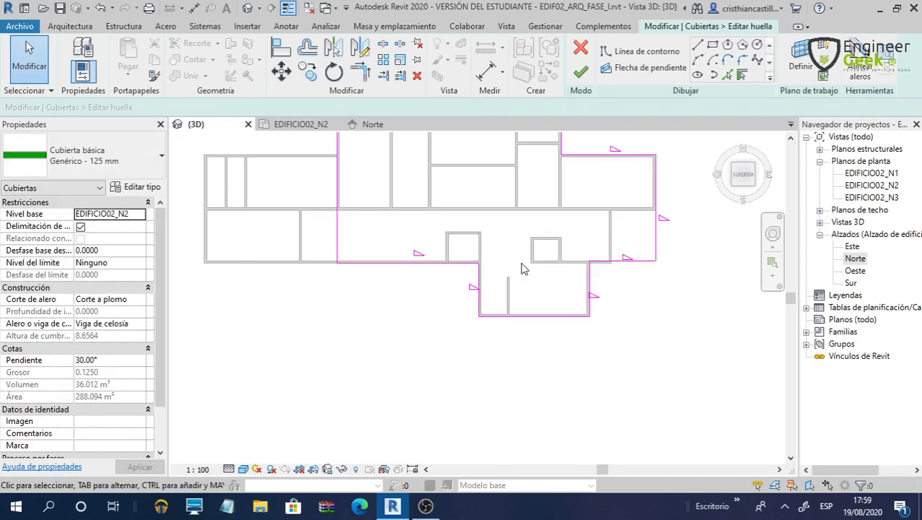
Stop the lower middle edge from defining a slope and finish the footprint
middle_click_drag(481, 375, 468, 268)
left_click(442, 263)
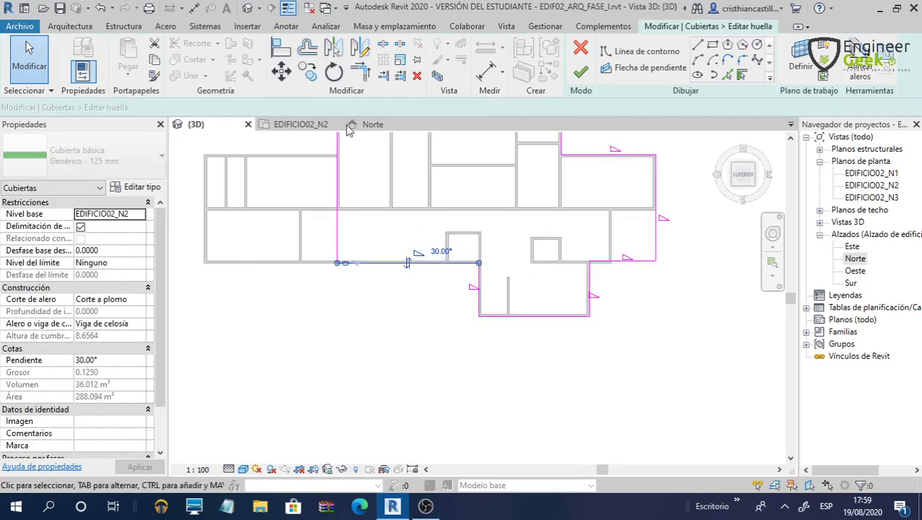
left_click(342, 108)
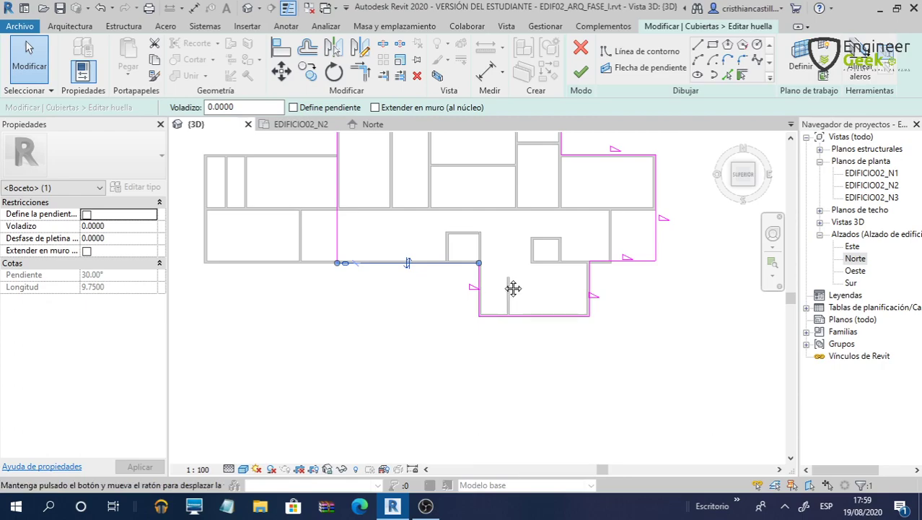
middle_click_drag(512, 288, 492, 351)
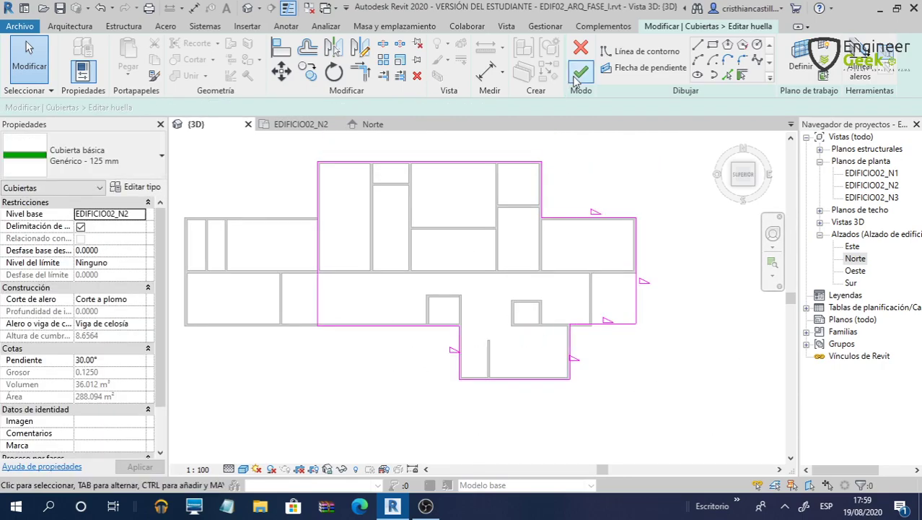
left_click(581, 72)
key("Escape")
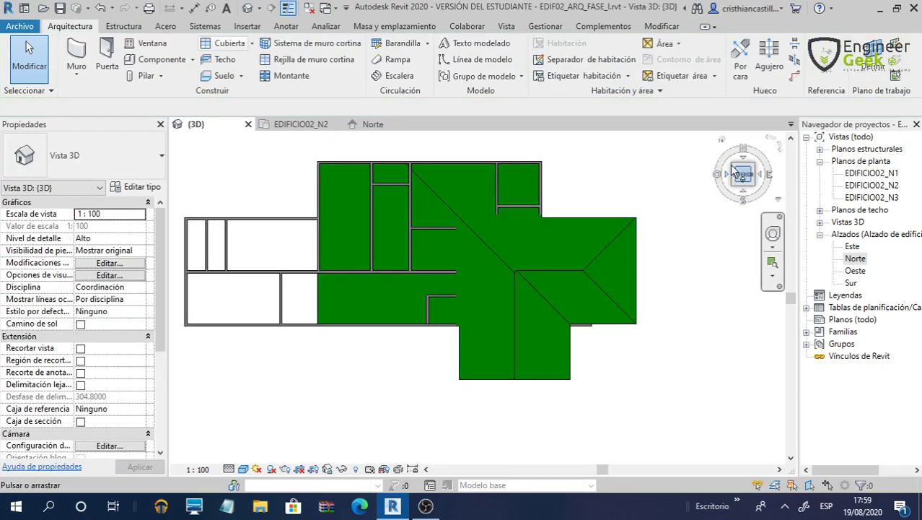
Orbit to inspect the reshaped roof in 3D, select it and return to the top view
left_click(755, 185)
middle_click_drag(433, 310, 489, 312, "shift")
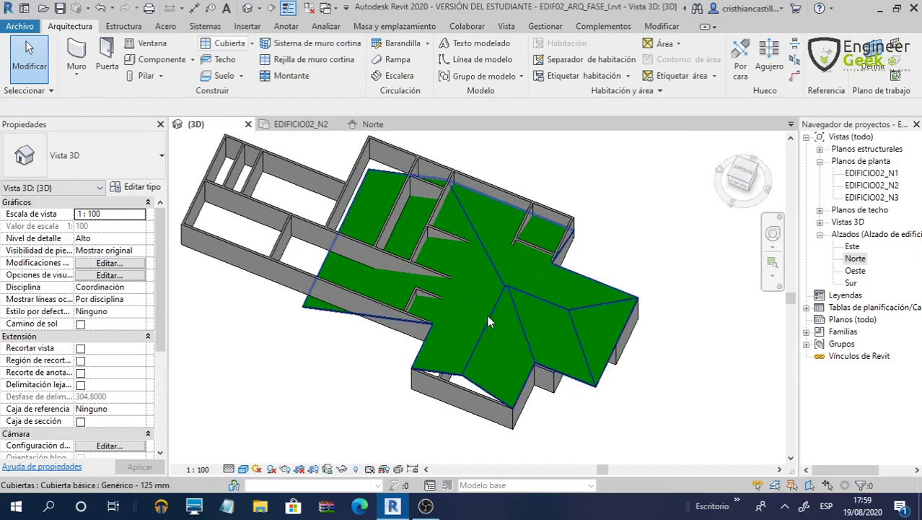
left_click(488, 314)
left_click(740, 174)
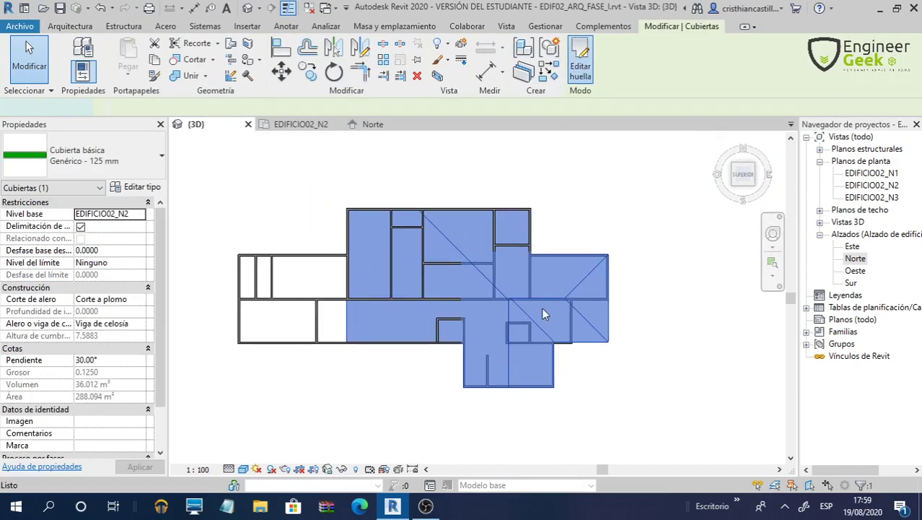
scroll(469, 336, "up", 1)
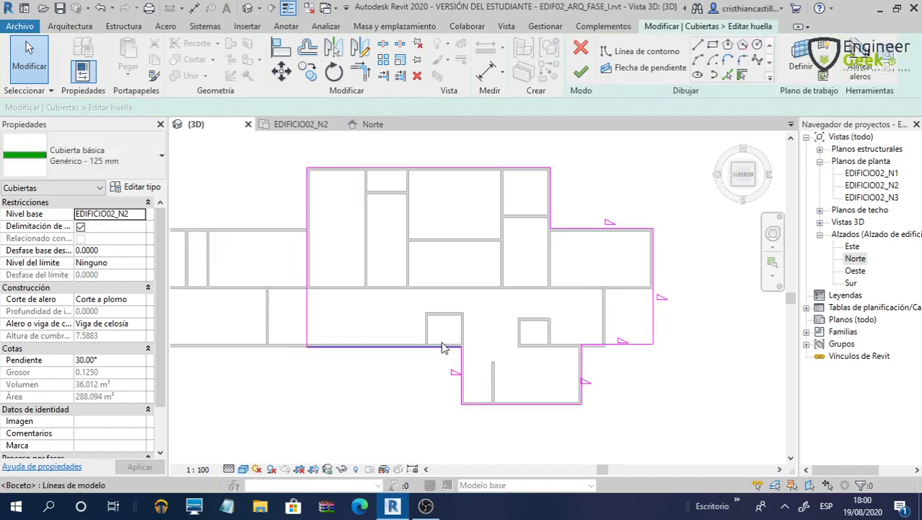
Move the short lower-right footprint edge onto the wall line and rebuild the roof
left_click(626, 344)
scroll(620, 333, "up", 1)
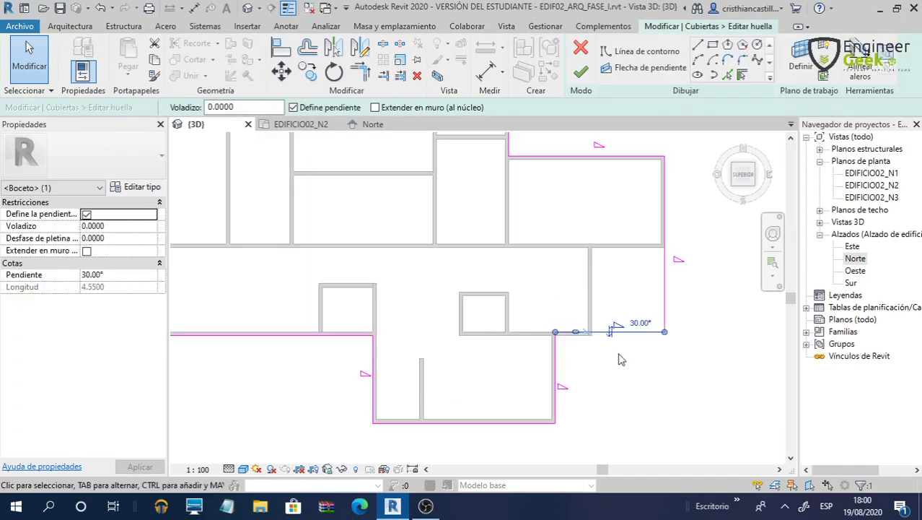
scroll(590, 319, "up", 1)
left_click_drag(590, 319, 596, 327)
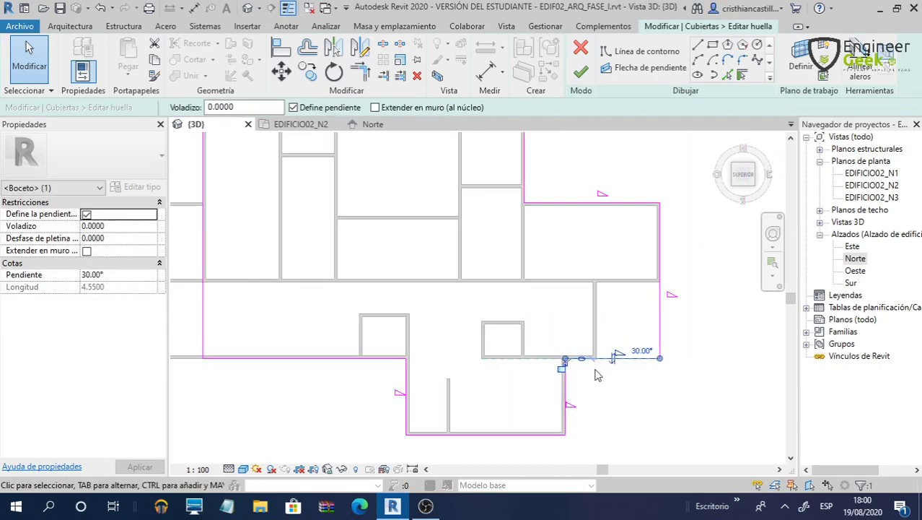
left_click(581, 71)
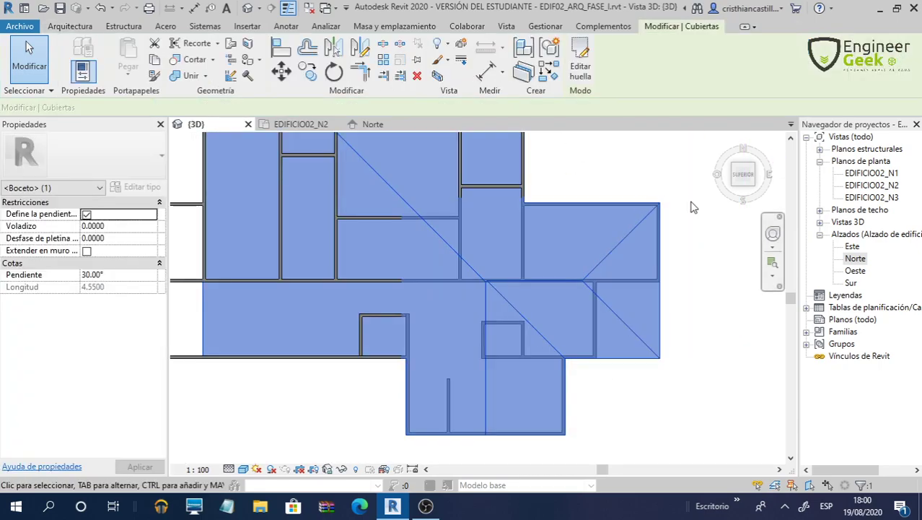
Re-edit the footprint, clear the finish error, and rebuild with top and lower-left edges sloping 30.00°
double_click(570, 365)
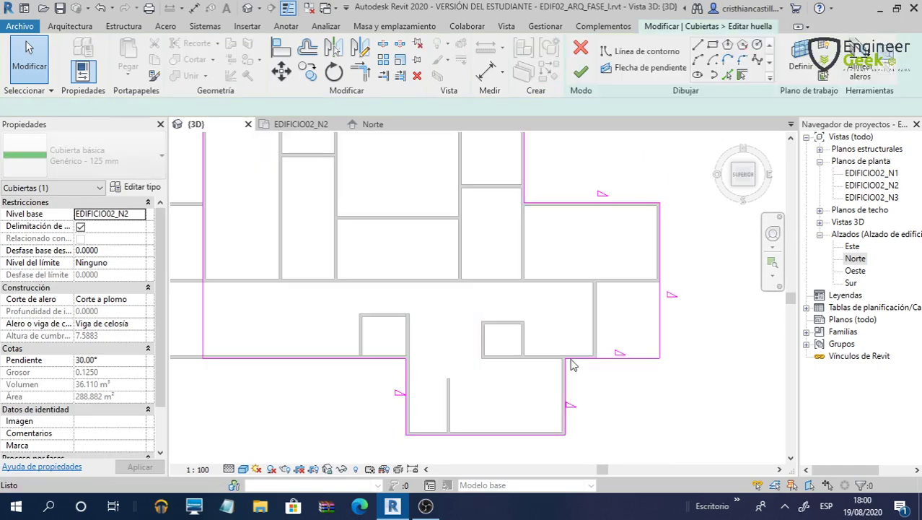
left_click(597, 360)
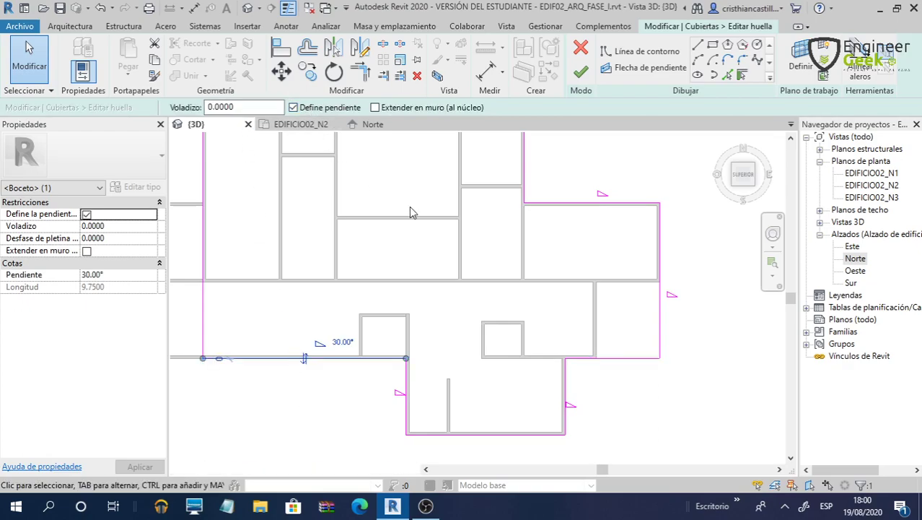
left_click(457, 226)
scroll(531, 285, "down", 1)
left_click(582, 68)
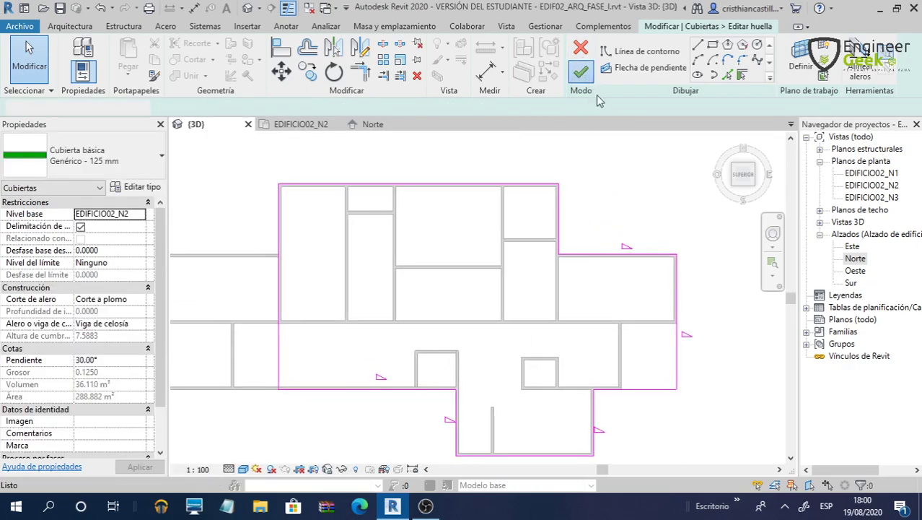
left_click(880, 475)
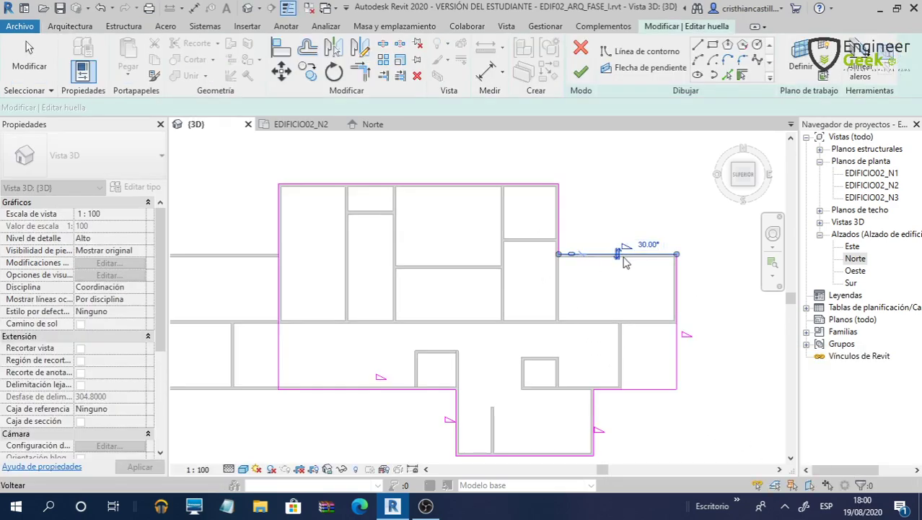
left_click(625, 262)
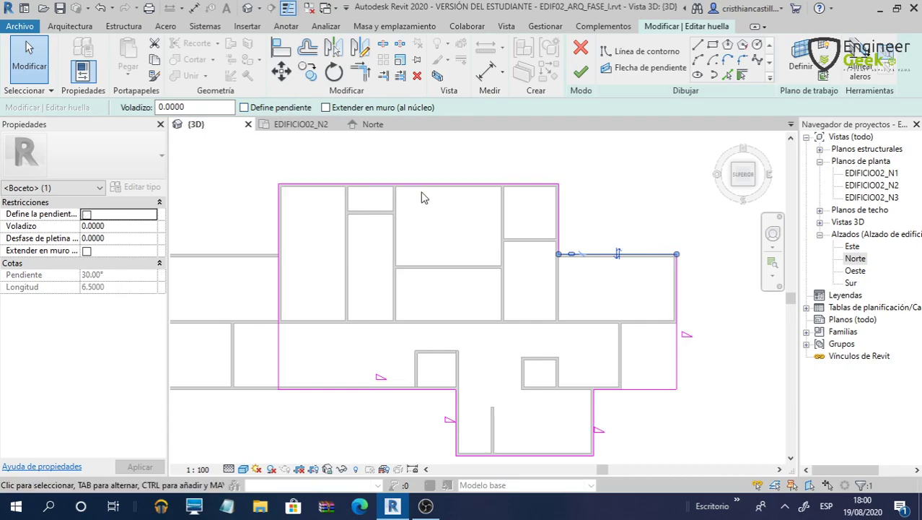
left_click_drag(446, 152, 425, 200)
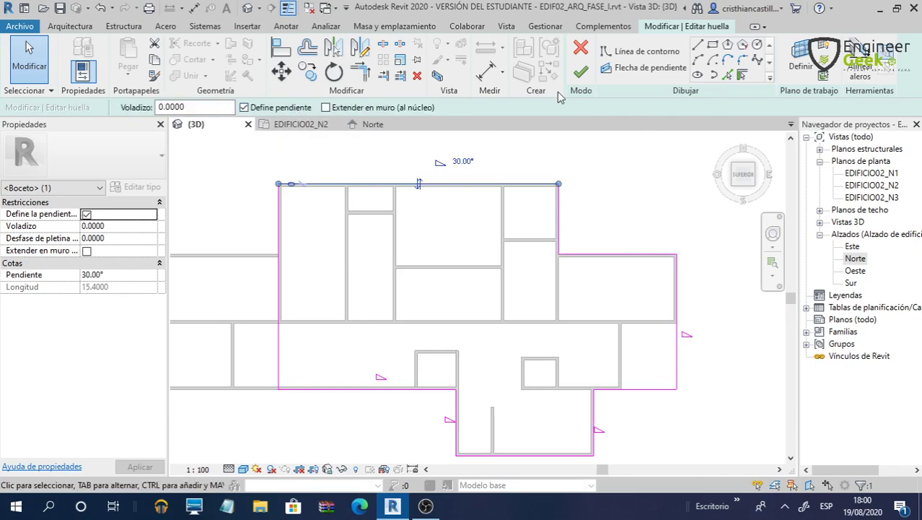
left_click(578, 73)
Orbit and zoom the 3D view, then select the rebuilt 288.882 m² green roof
left_click(700, 223)
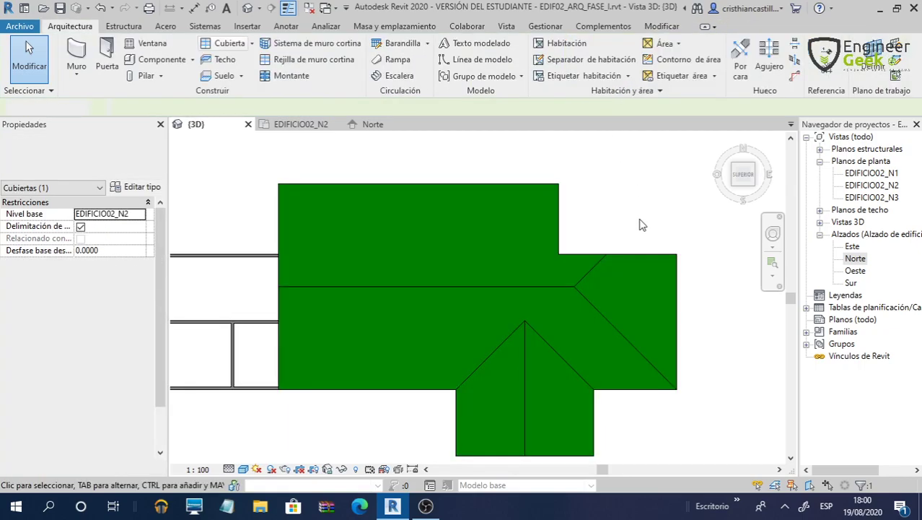
middle_click_drag(700, 223, 649, 275, "shift")
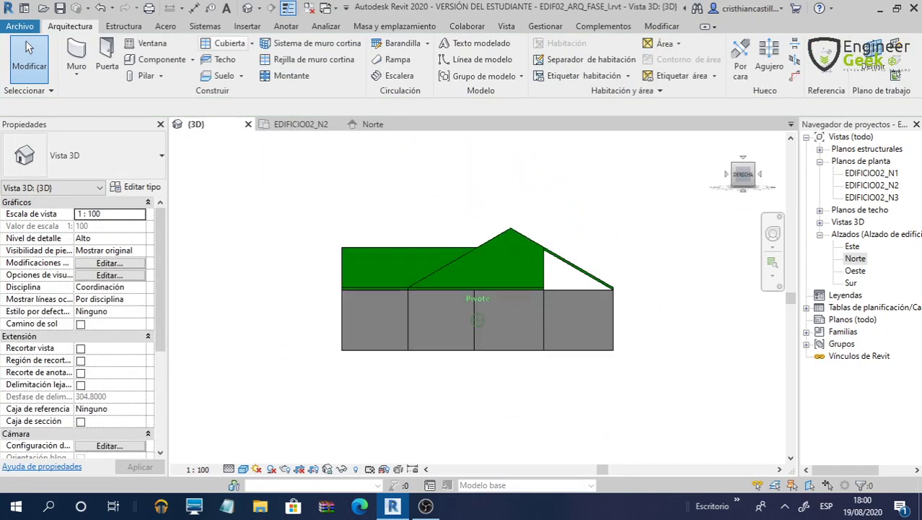
middle_click_drag(505, 180, 466, 260, "shift")
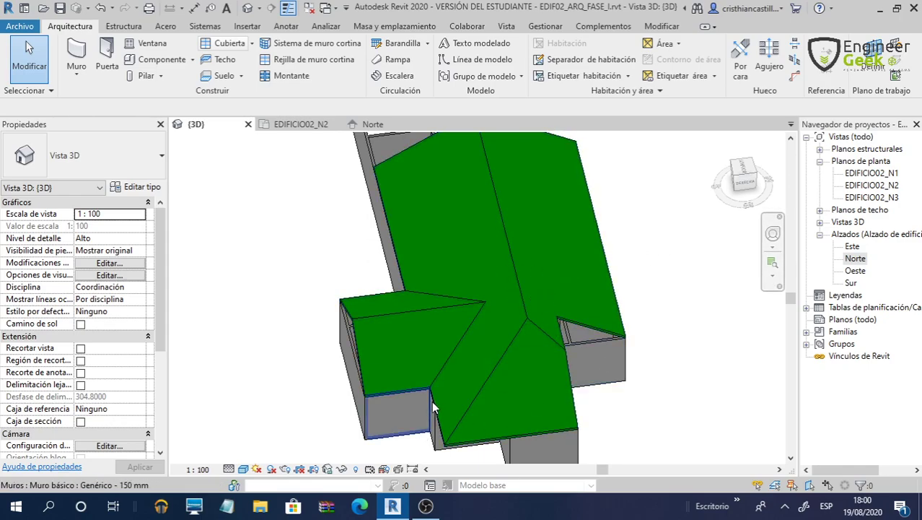
scroll(436, 406, "up", 1)
scroll(436, 407, "down", 2)
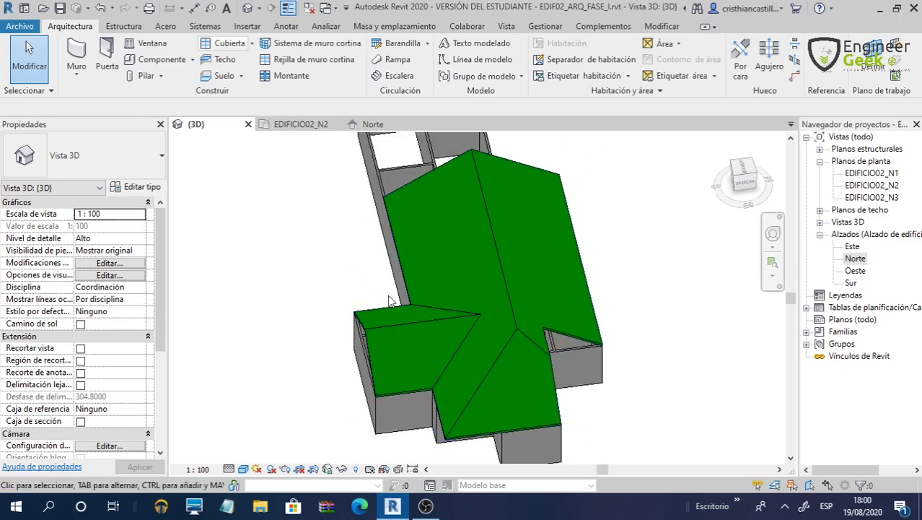
scroll(570, 393, "up", 2)
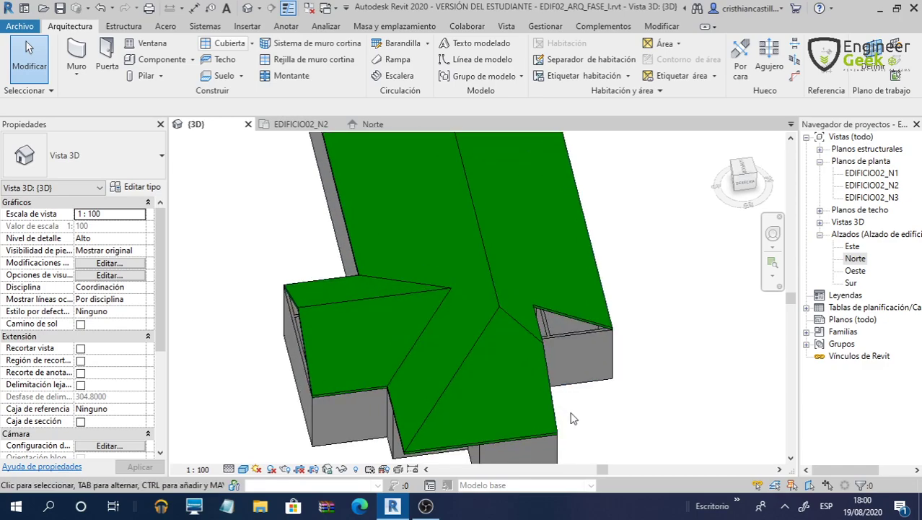
left_click(562, 325)
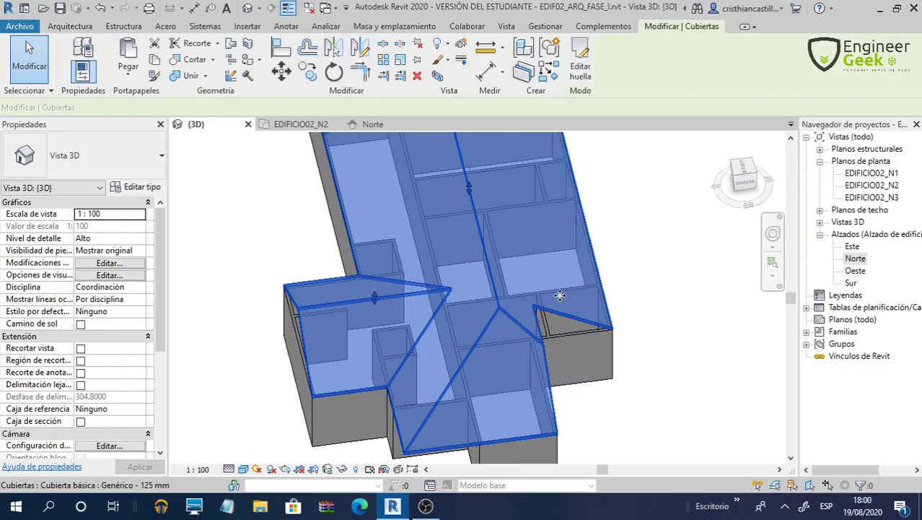
Make an inner bottom footprint edge define slope, then cancel the resulting 'cannot create roof' error
double_click(548, 379)
left_click(547, 384)
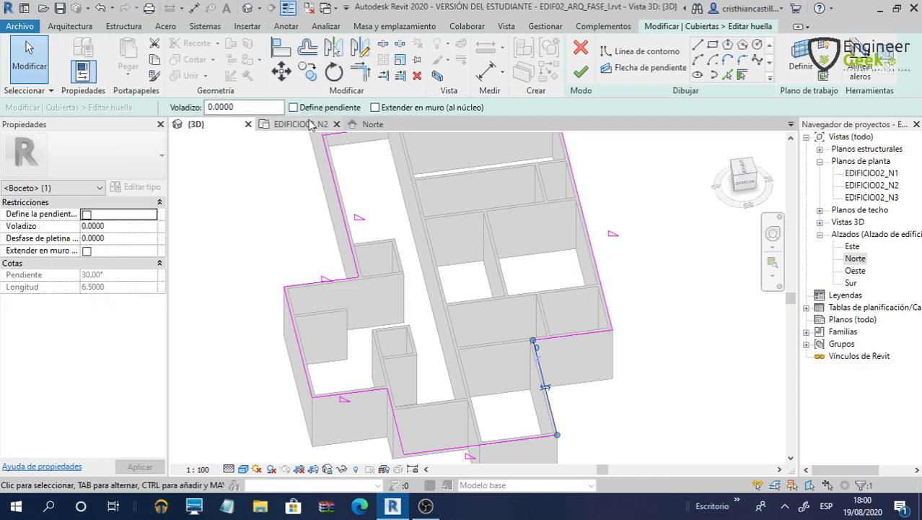
left_click(303, 108)
left_click(581, 70)
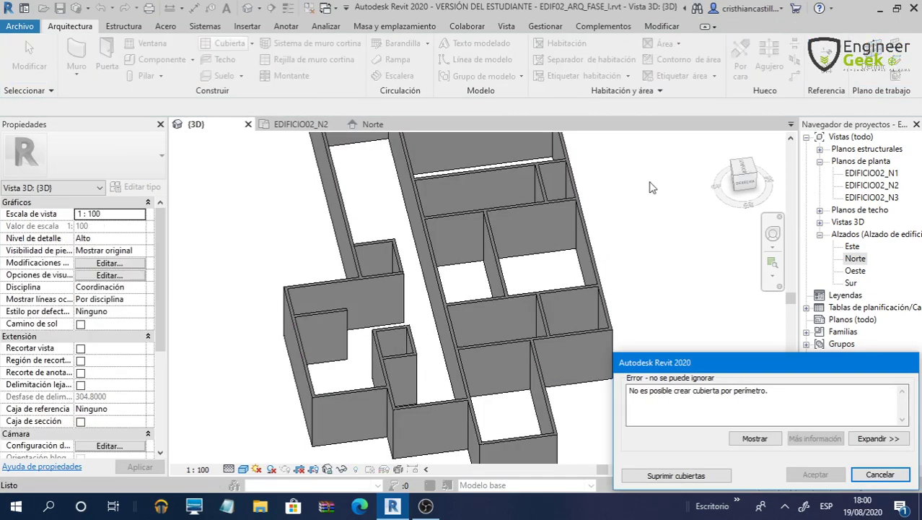
left_click(892, 475)
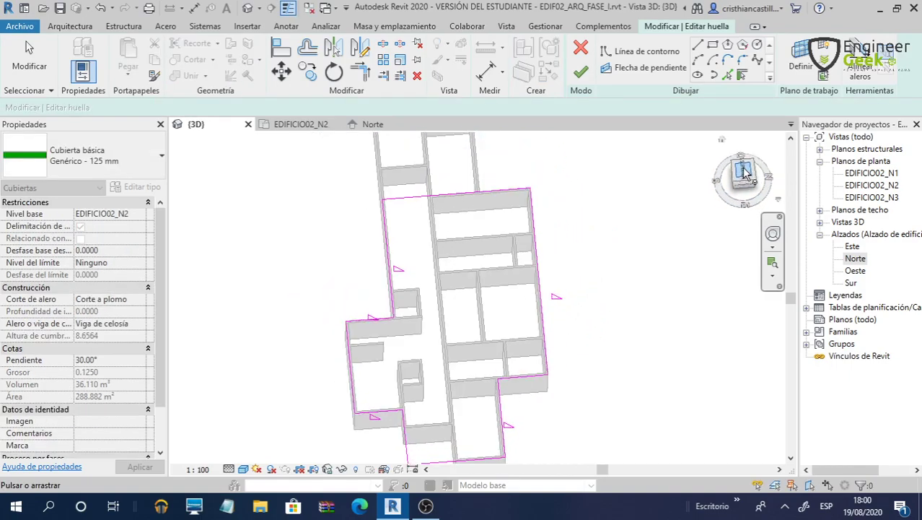
Select the short inner bottom footprint edge and finish the sketch to rebuild the green roof
scroll(532, 349, "up", 5)
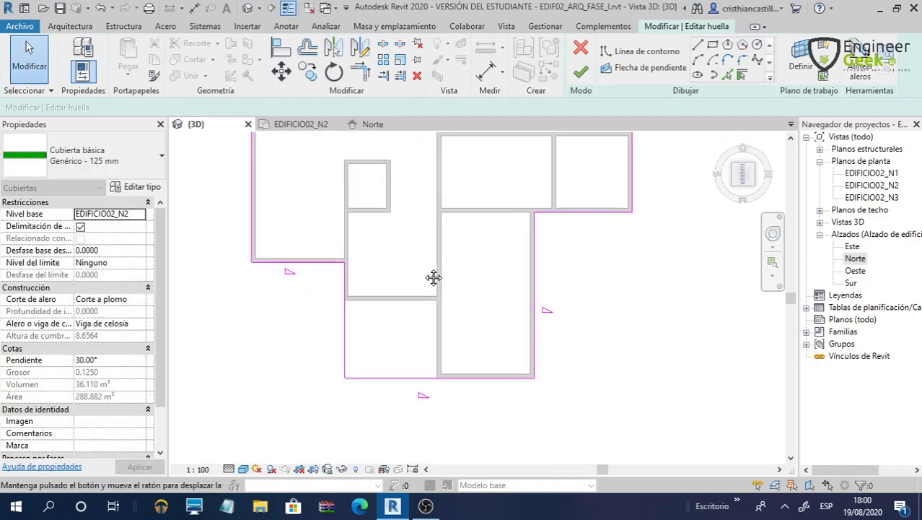
middle_click_drag(433, 275, 537, 302)
scroll(433, 265, "up", 2)
scroll(474, 241, "down", 3)
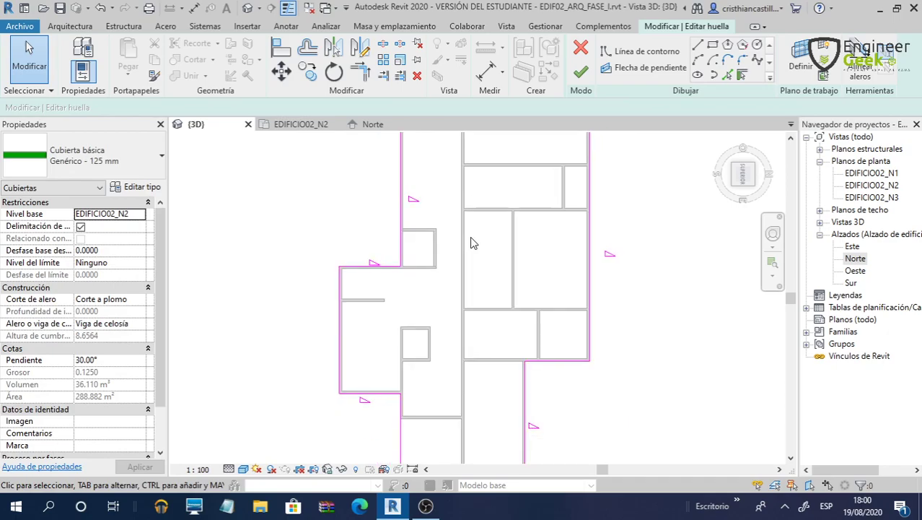
scroll(496, 187, "down", 2)
middle_click_drag(494, 292, 490, 302)
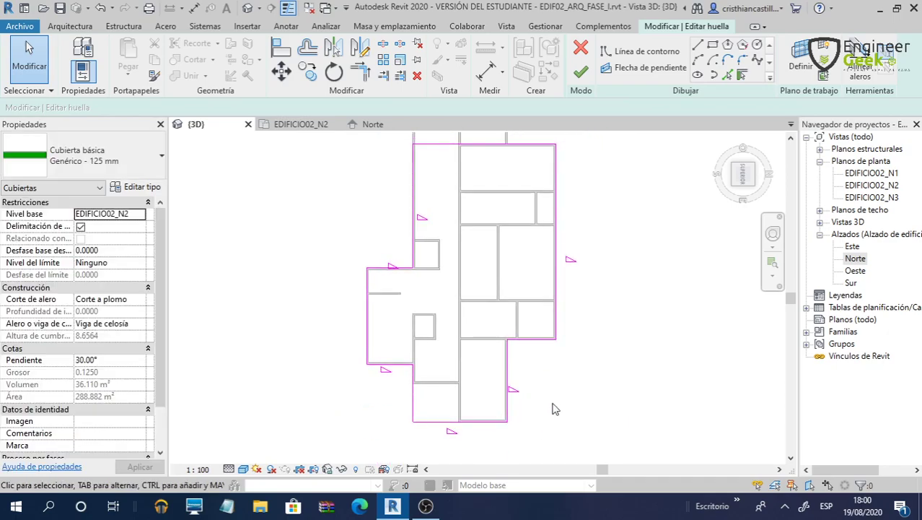
left_click_drag(483, 398, 482, 398)
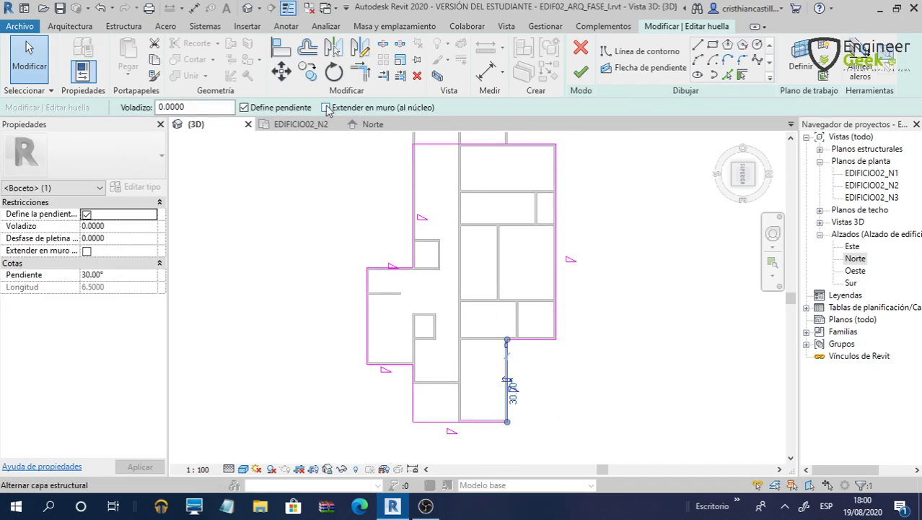
left_click(581, 73)
left_click(645, 325)
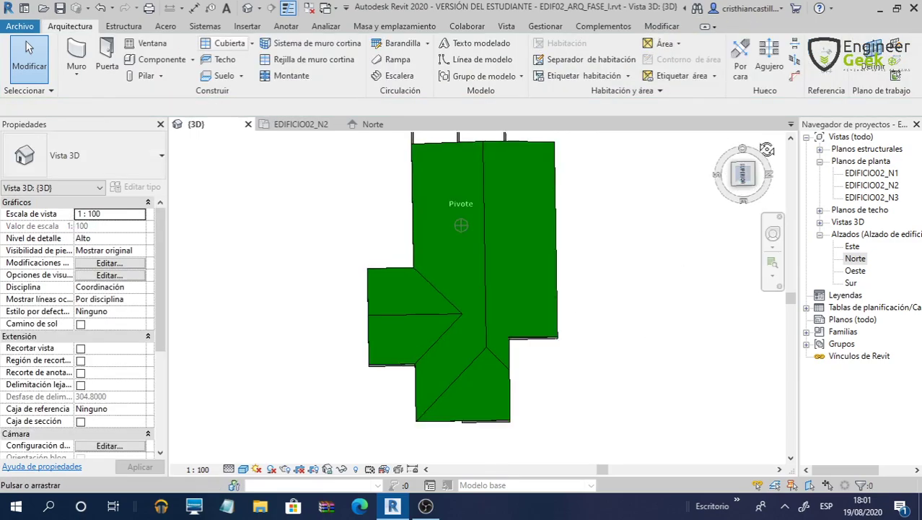
View the model from the top and delete the green roof
mouse_move(462, 289)
middle_mouse_down("shift")
mouse_move(510, 288)
mouse_move(490, 339)
mouse_move(588, 269)
middle_mouse_up("shift")
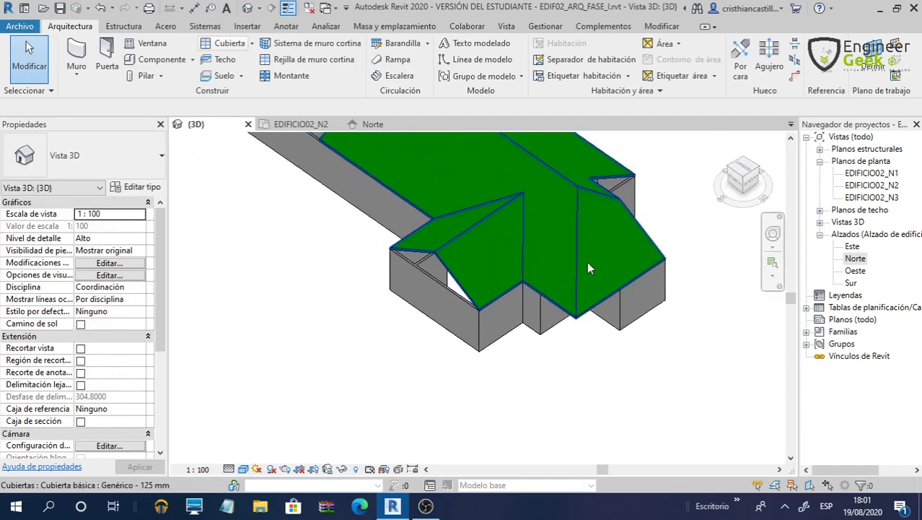
scroll(588, 268, "down", 3)
middle_click_drag(648, 298, 597, 351, "shift")
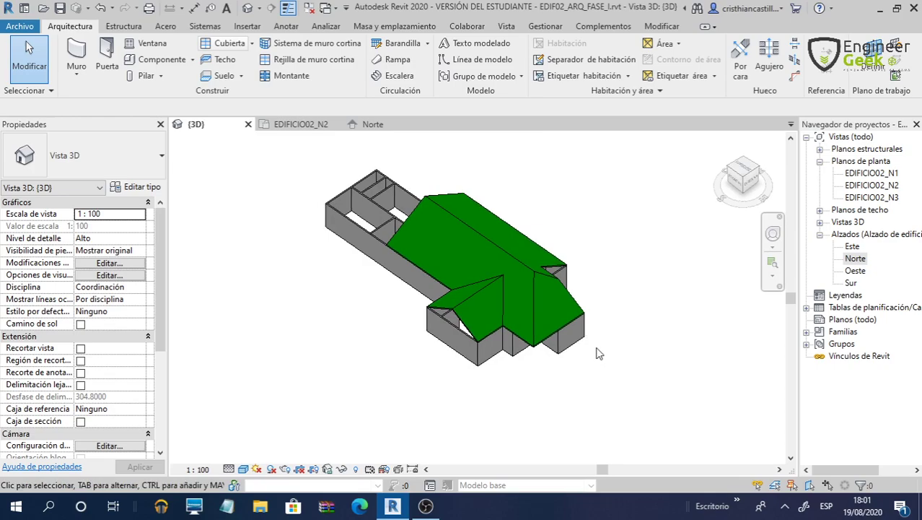
left_click(740, 172)
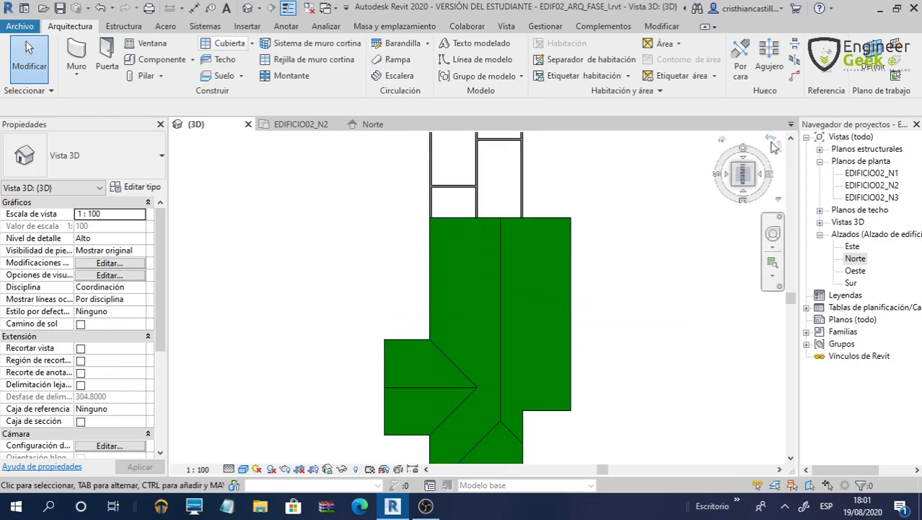
left_click(773, 143)
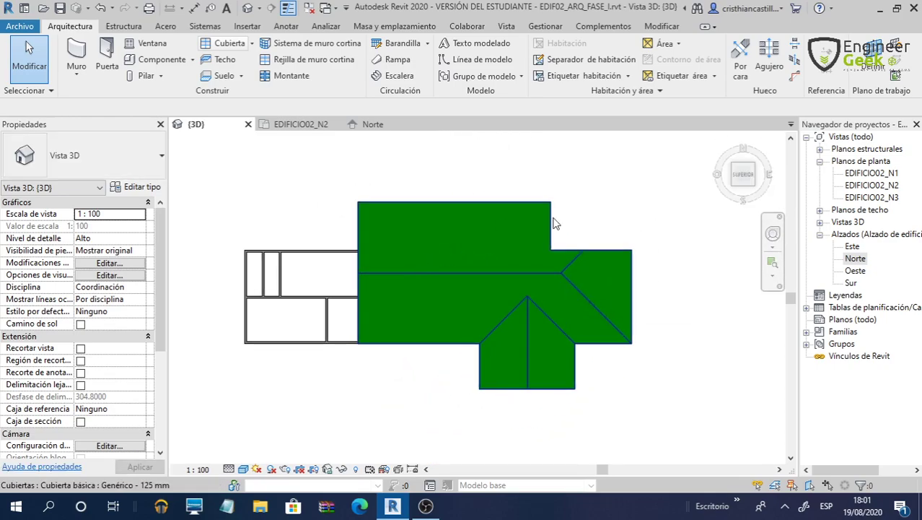
left_click(595, 292)
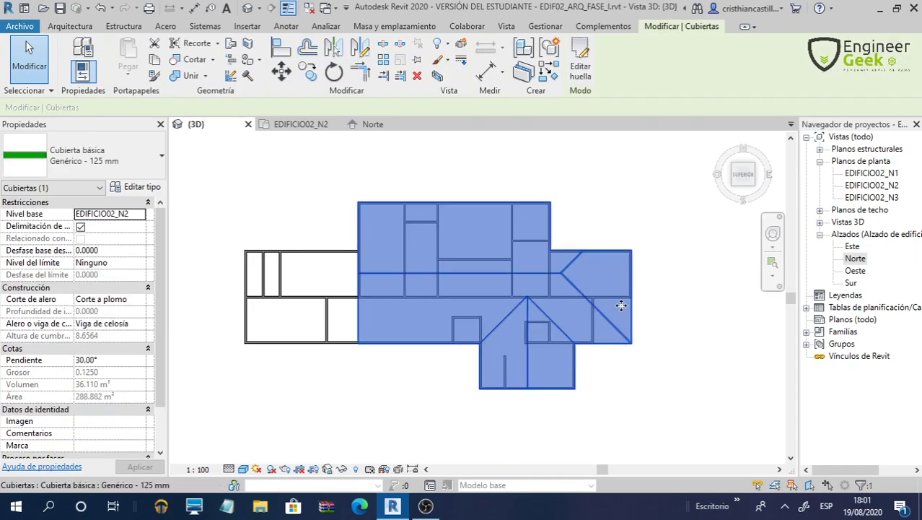
key("Delete")
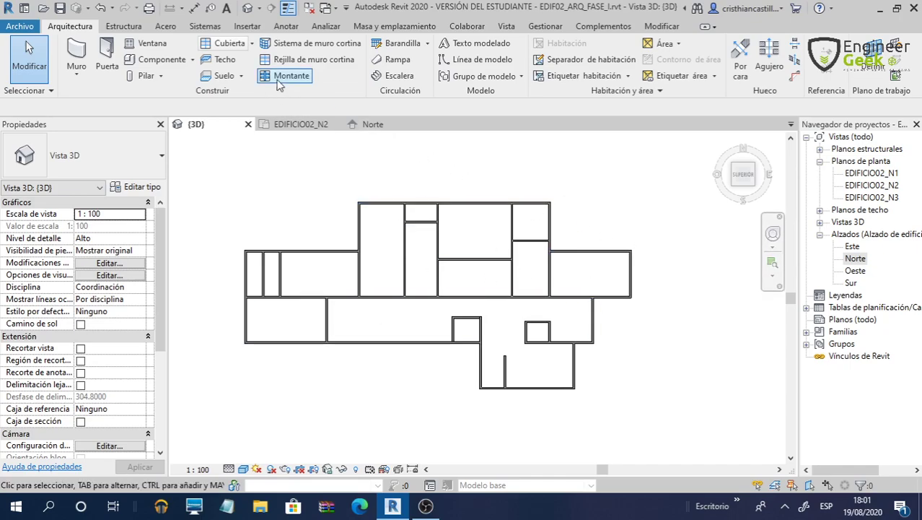
Dismiss the work-plane warning and open the EDIFICIO02_N2 floor plan
left_click(252, 45)
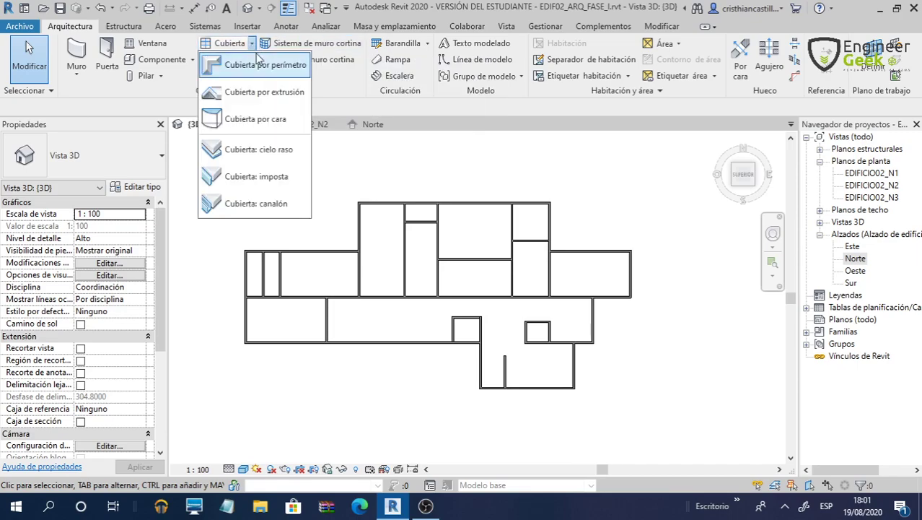
left_click(257, 58)
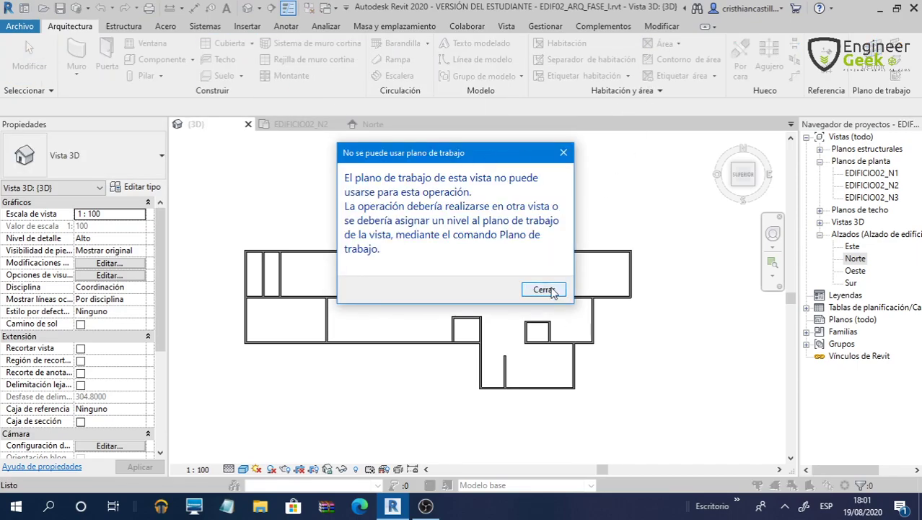
left_click(544, 290)
double_click(879, 187)
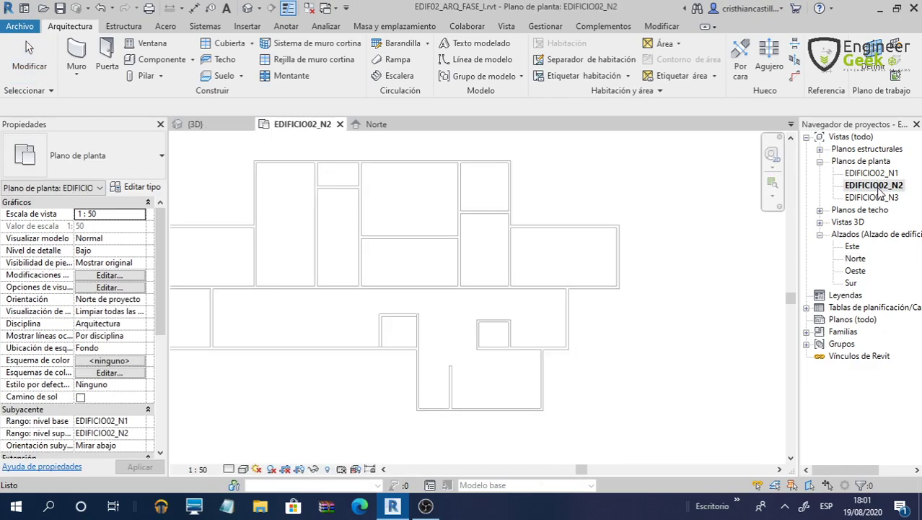
middle_click_drag(366, 239, 433, 250)
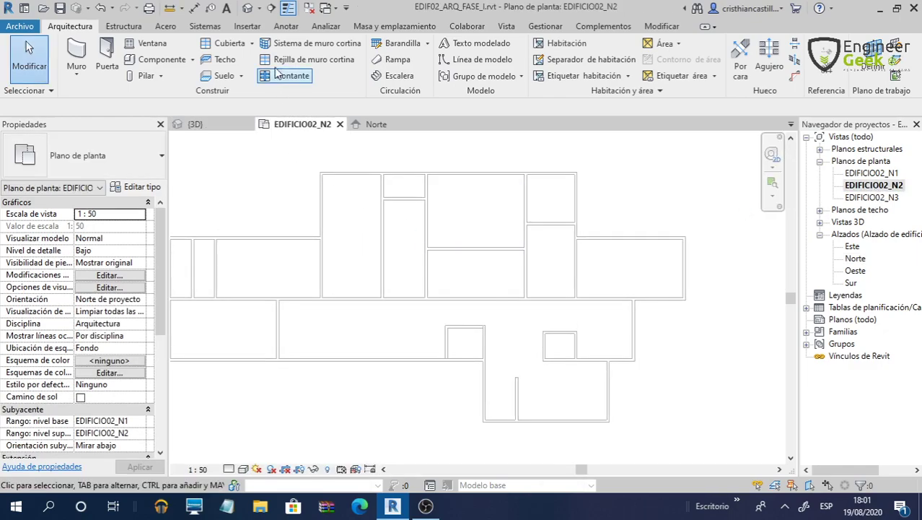
Draw a rectangular footprint roof over the central block, sloping 30.00° on top and bottom edges
left_click(251, 43)
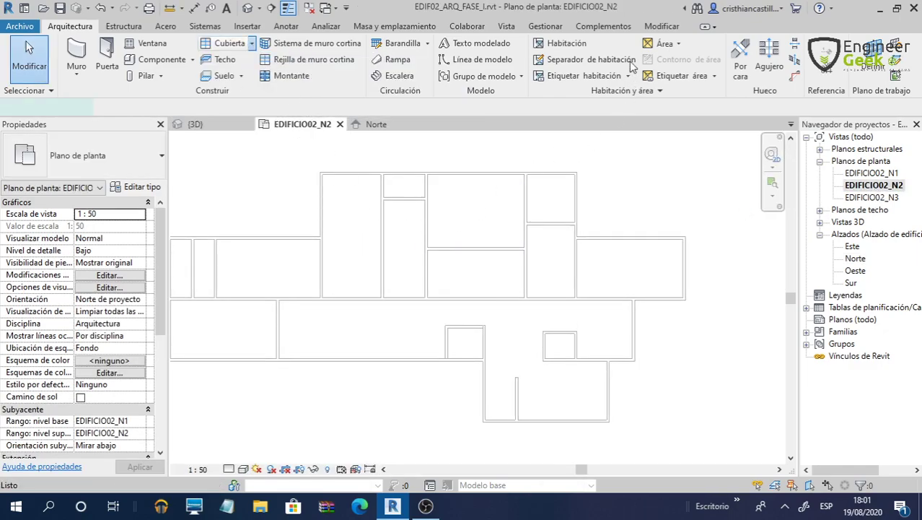
left_click(322, 172)
scroll(548, 361, "up", 2)
scroll(597, 361, "up", 1)
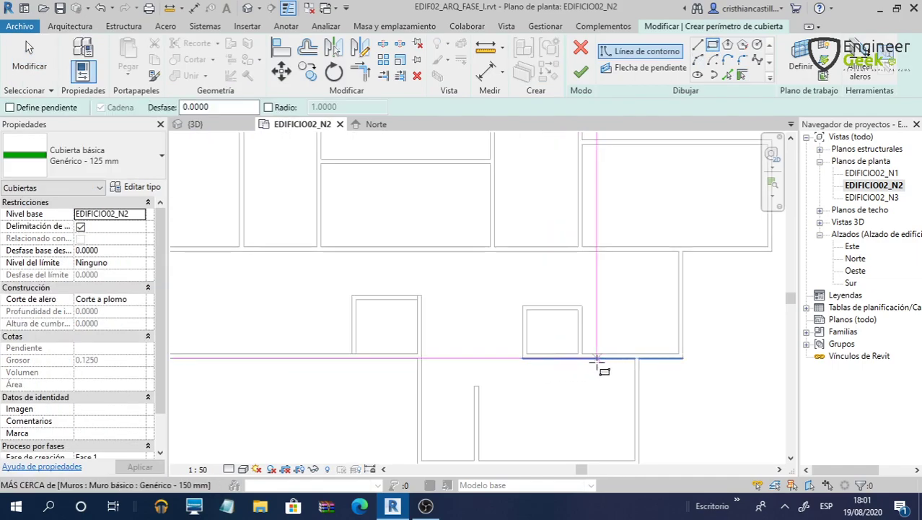
left_click(596, 358)
left_click(582, 358)
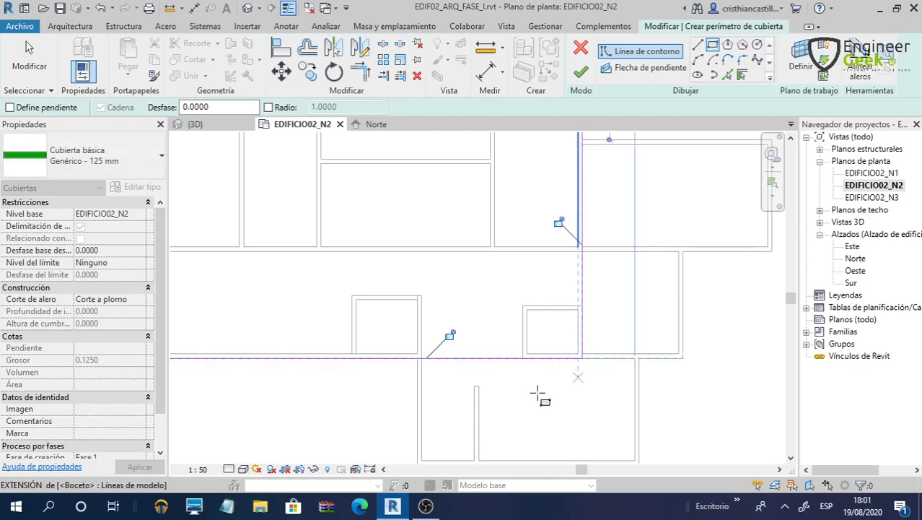
scroll(486, 384, "down", 3)
scroll(480, 315, "down", 2)
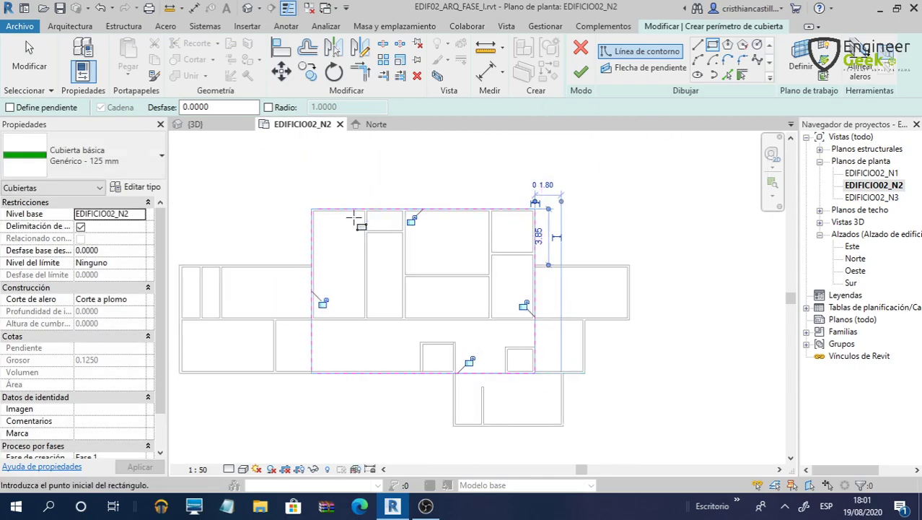
key("Escape")
key("Escape")
left_click_drag(413, 171, 387, 394)
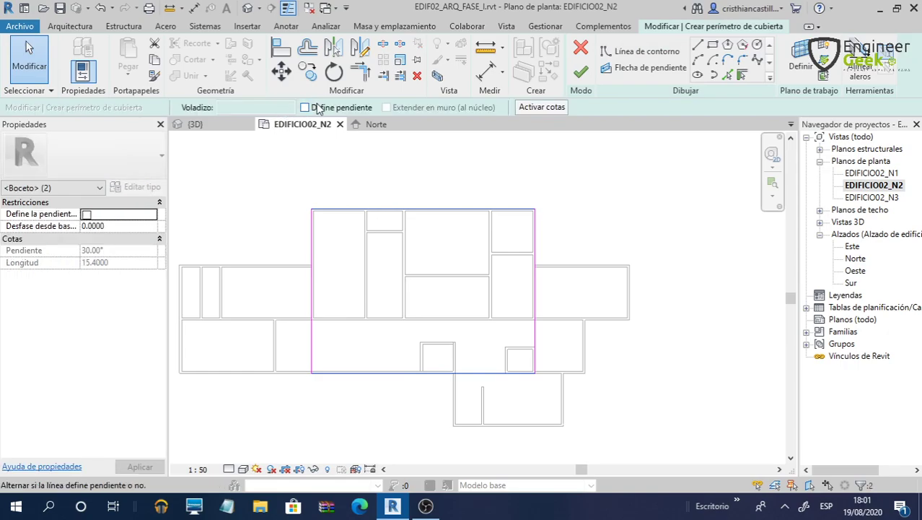
left_click(305, 107)
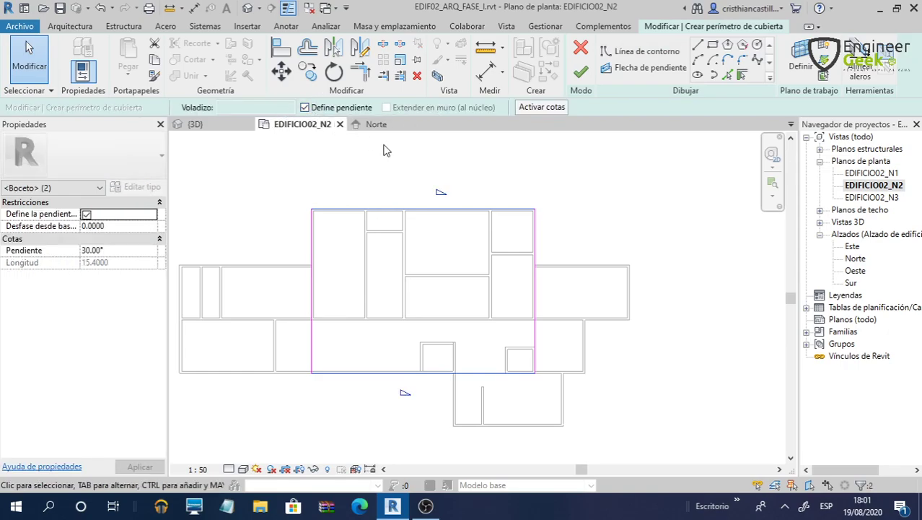
left_click(581, 73)
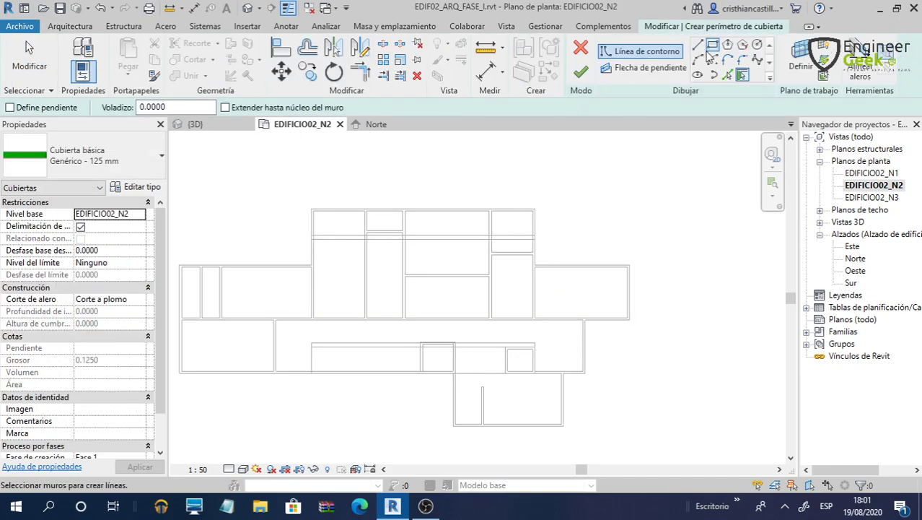
Draw a rectangular roof footprint around the bottom wing and create the roof
scroll(469, 408, "up", 2)
scroll(426, 382, "up", 1)
scroll(426, 361, "up", 2)
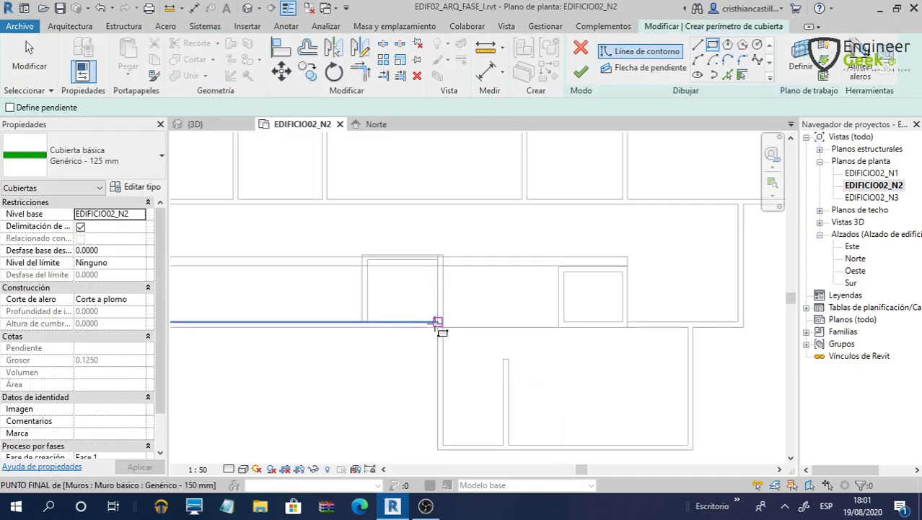
left_click(437, 327)
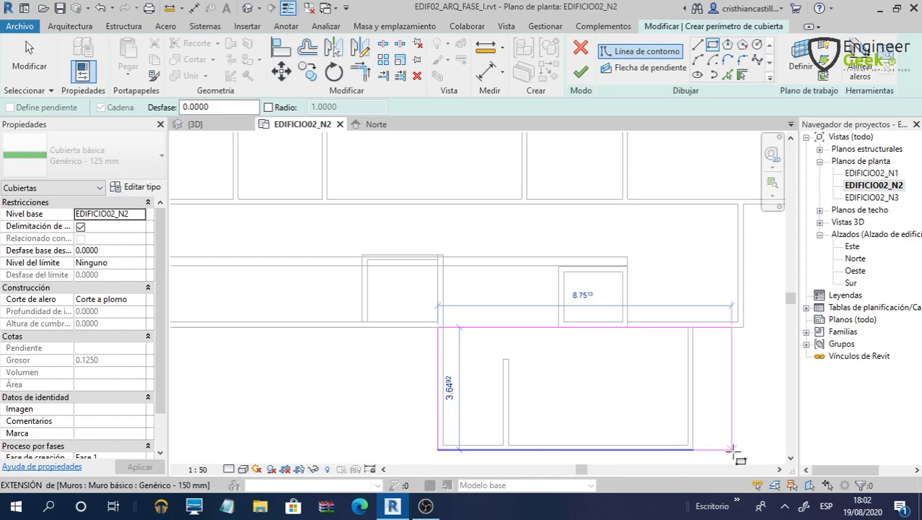
left_click(697, 451)
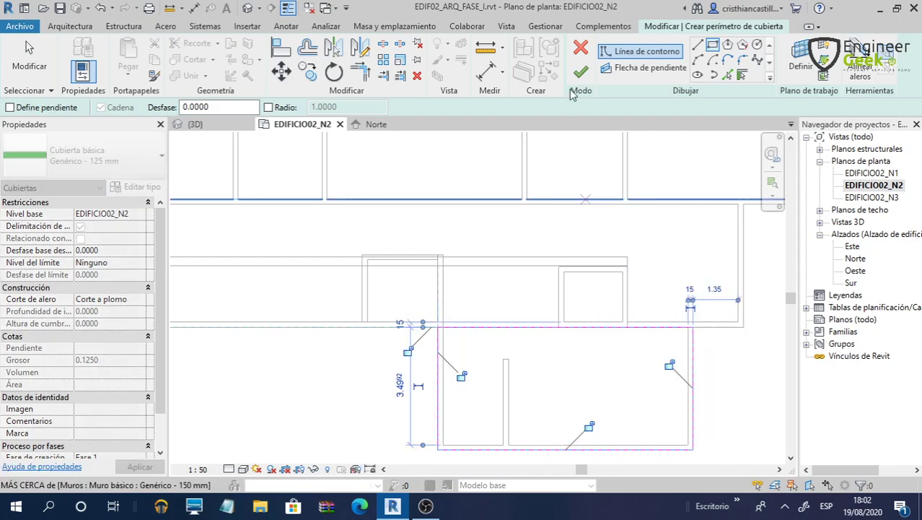
left_click(581, 72)
Edit that roof's footprint so only its left and right edges slope 30.00°
scroll(449, 407, "down", 2)
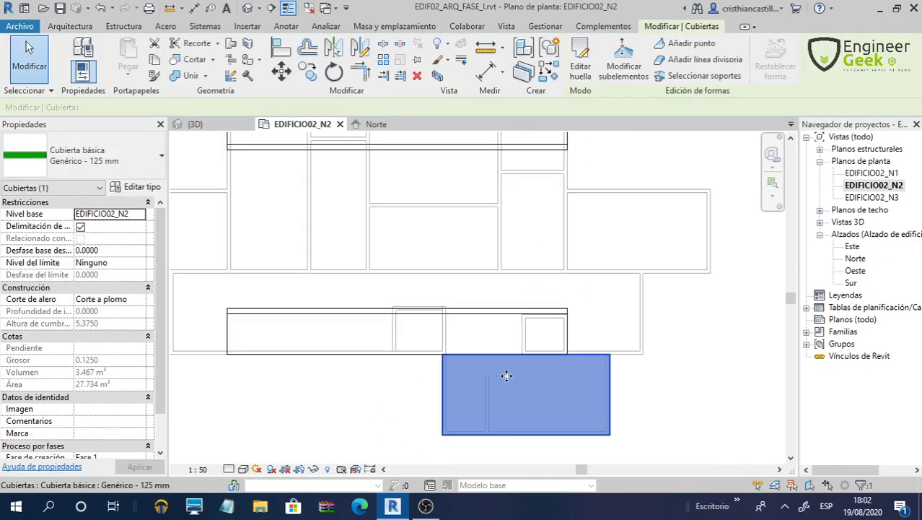
double_click(605, 402)
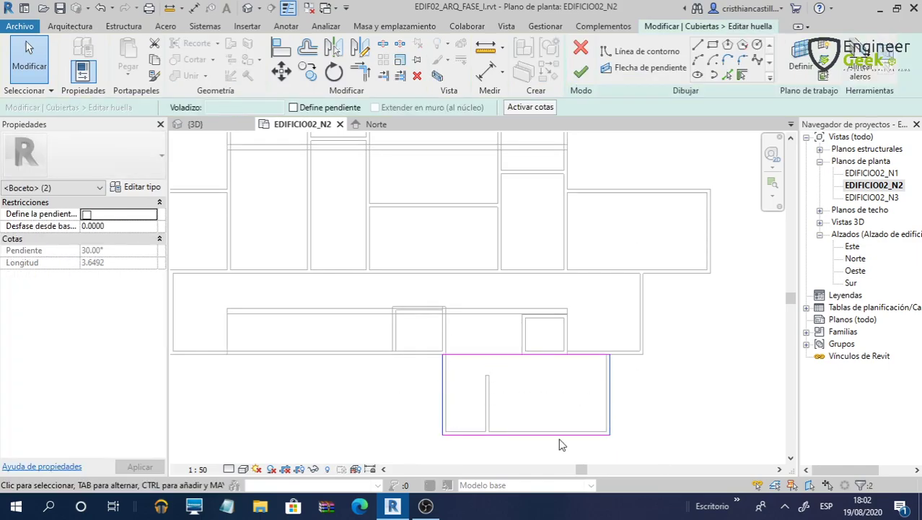
left_click(580, 73)
left_click(649, 336)
Start a footprint roof and draw a rectangle outline over the right-hand wing
scroll(653, 334, "down", 1)
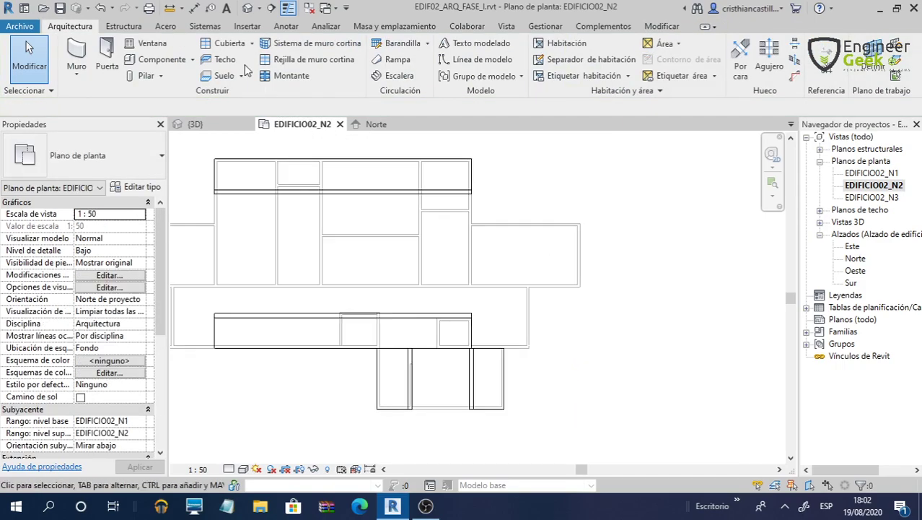
left_click(230, 45)
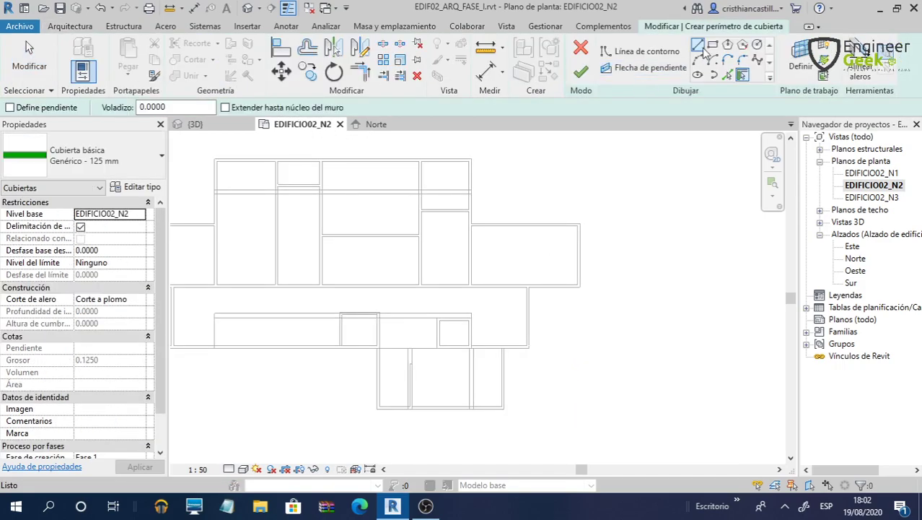
left_click(712, 46)
scroll(556, 206, "up", 1)
scroll(535, 247, "up", 1)
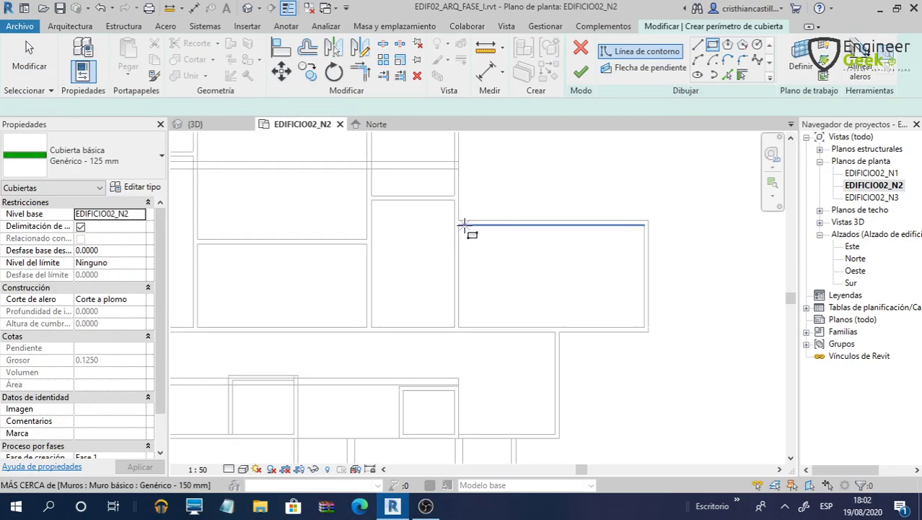
left_click(460, 220)
middle_click_drag(520, 440, 527, 305)
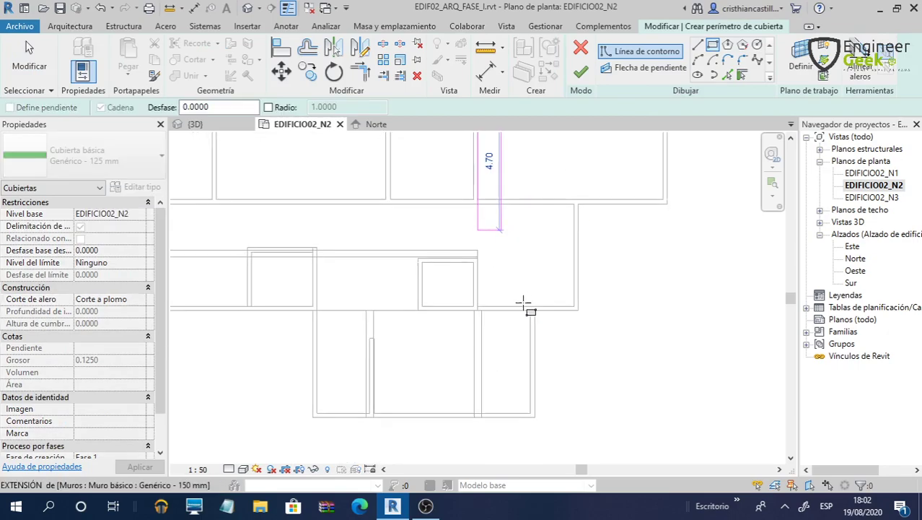
left_click(585, 310)
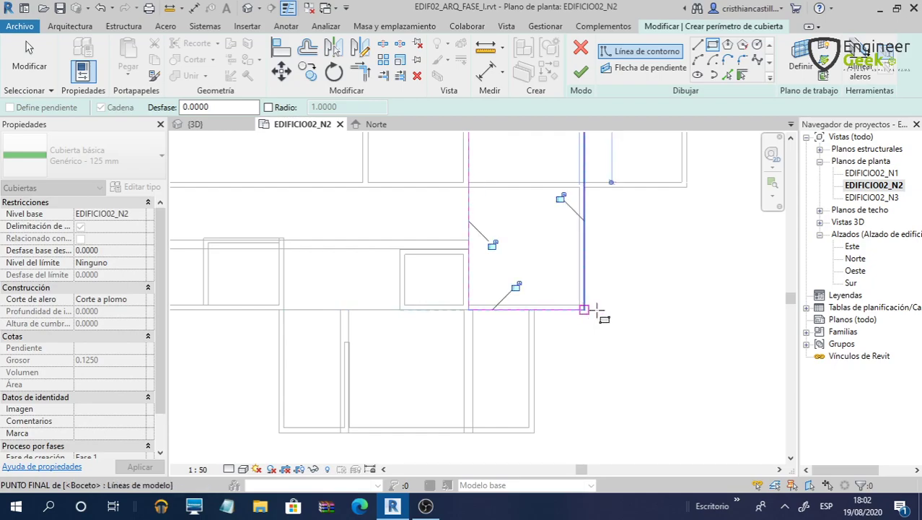
key("Escape")
Extend the outline's right edge, slope three edges at 30°, and finish the roof
middle_click_drag(531, 282, 514, 197)
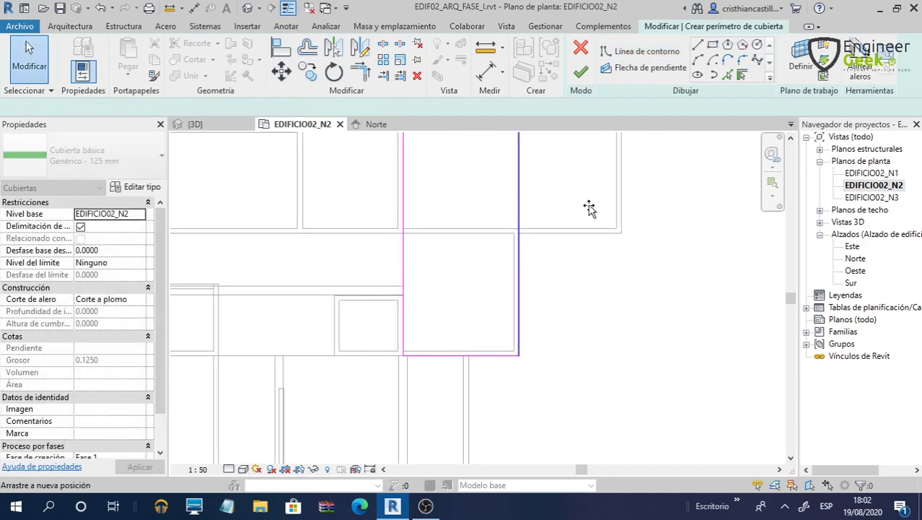
left_click_drag(520, 205, 622, 209)
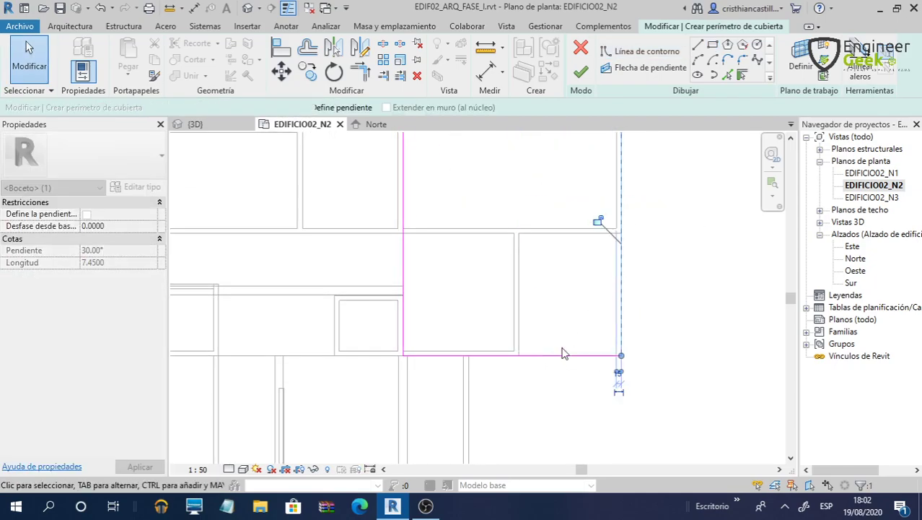
scroll(532, 371, "down", 3)
scroll(531, 371, "down", 2)
left_click_drag(625, 200, 546, 402)
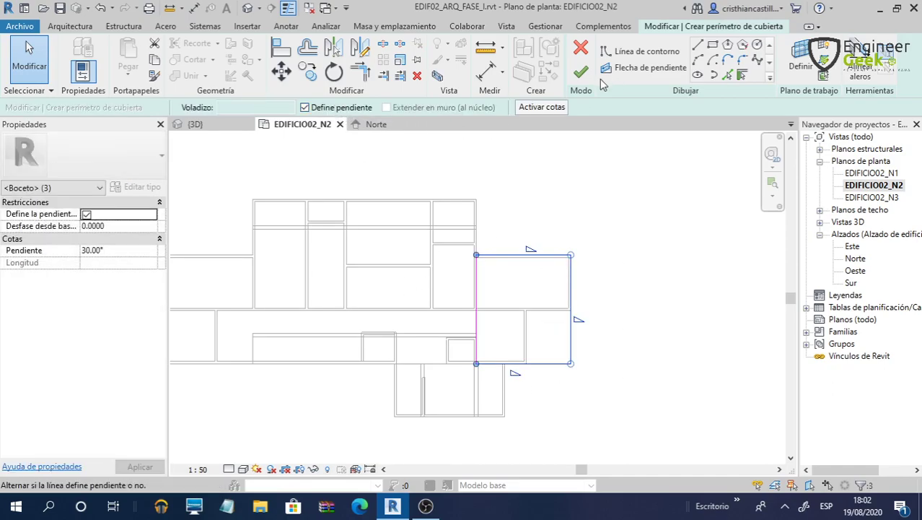
left_click(581, 72)
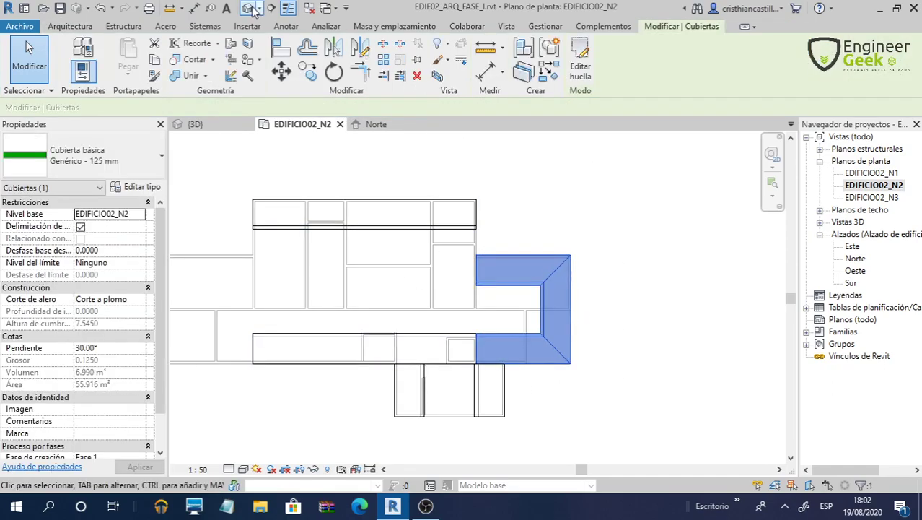
key("ctrl+Tab")
Frame and orbit the 3D view to inspect the new roofs
left_click(634, 377)
middle_click_drag(634, 376, 570, 294)
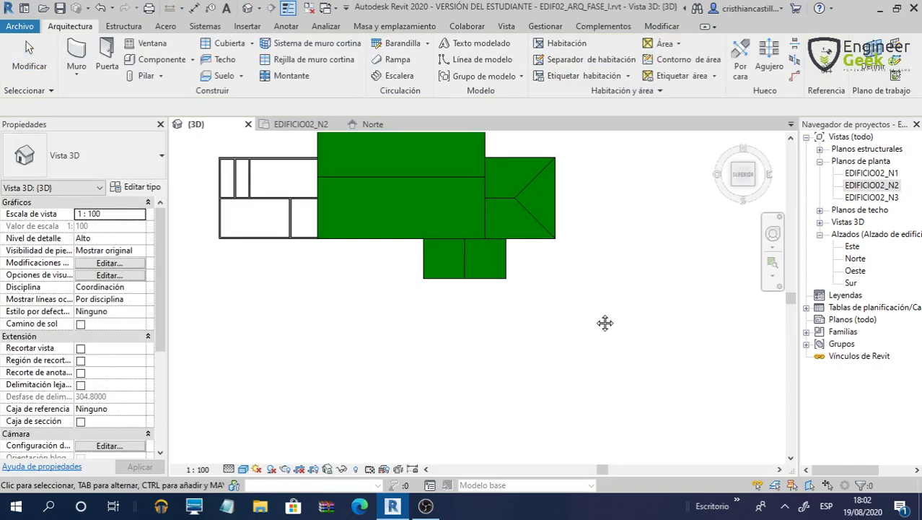
scroll(548, 345, "down", 1)
middle_click_drag(548, 345, 644, 321, "shift")
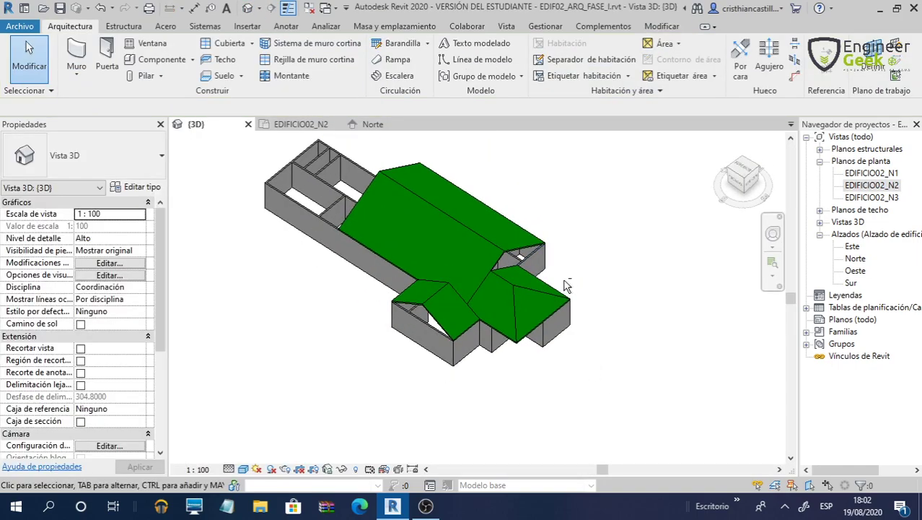
middle_click_drag(645, 321, 563, 375, "shift")
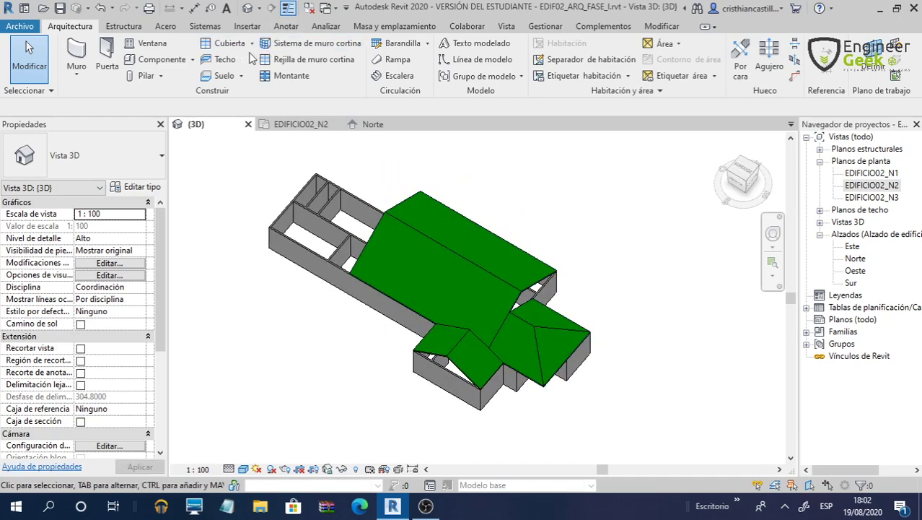
left_click(252, 46)
scroll(481, 264, "up", 2)
scroll(481, 264, "up", 3)
From the front view, raise the central and right-wing roofs with shape handles, then view from above
left_click(481, 264)
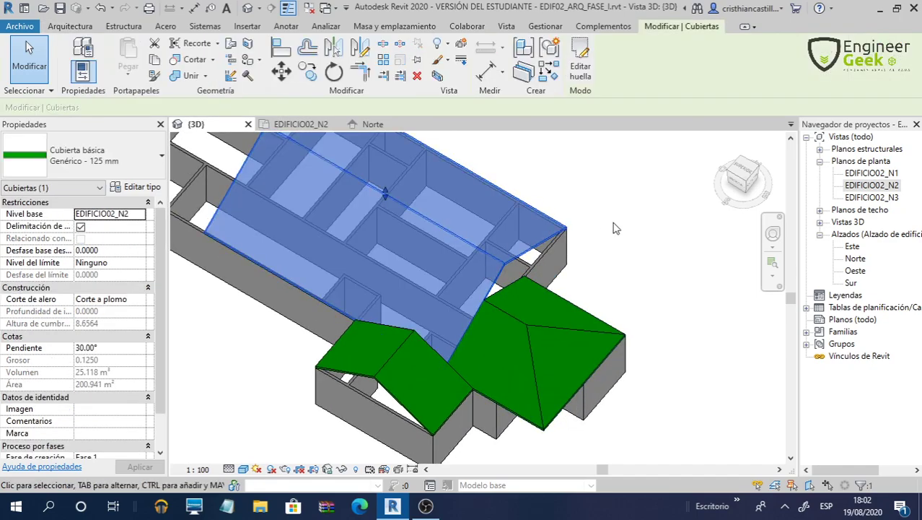
left_click(747, 177)
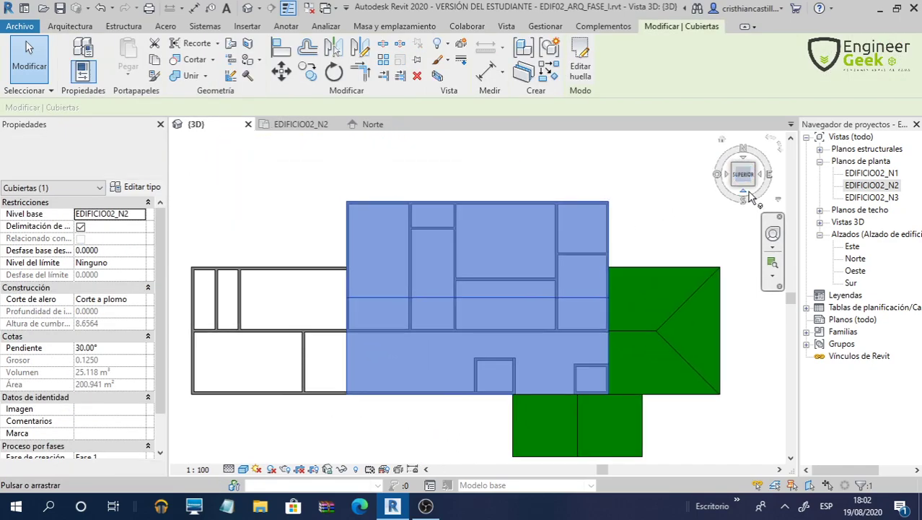
left_click(745, 192)
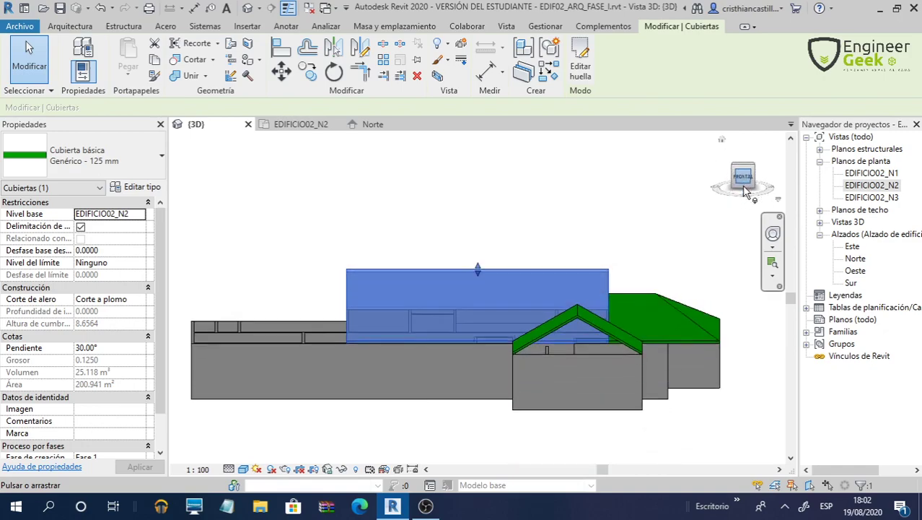
left_click_drag(476, 267, 477, 238)
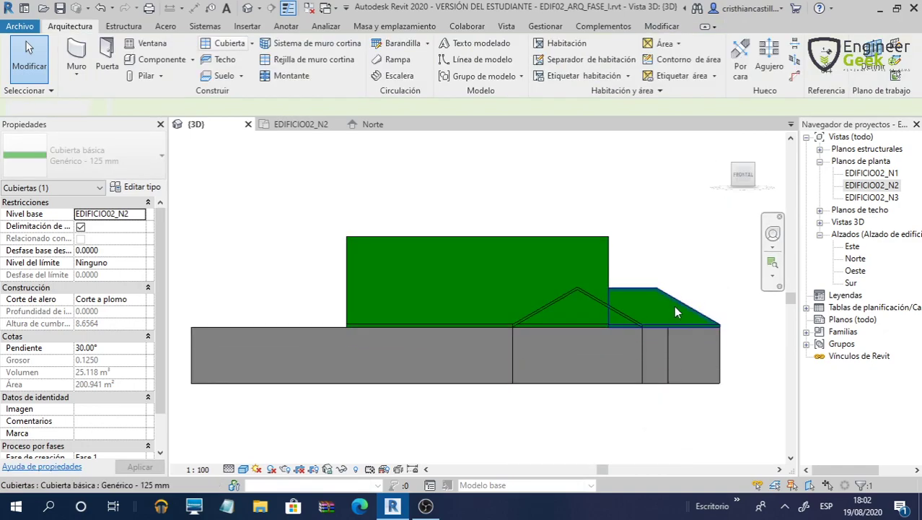
left_click(674, 305)
left_click_drag(634, 287, 650, 248)
left_click(665, 239)
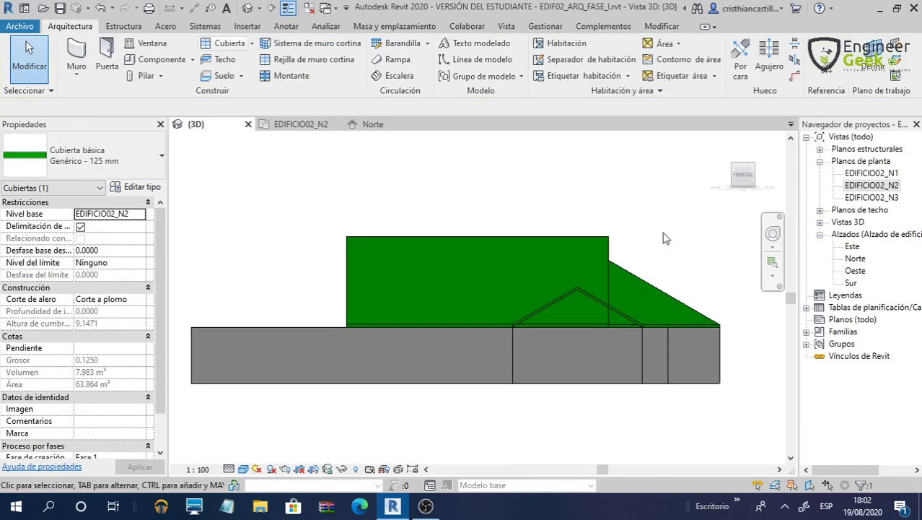
middle_click_drag(665, 239, 598, 303, "shift")
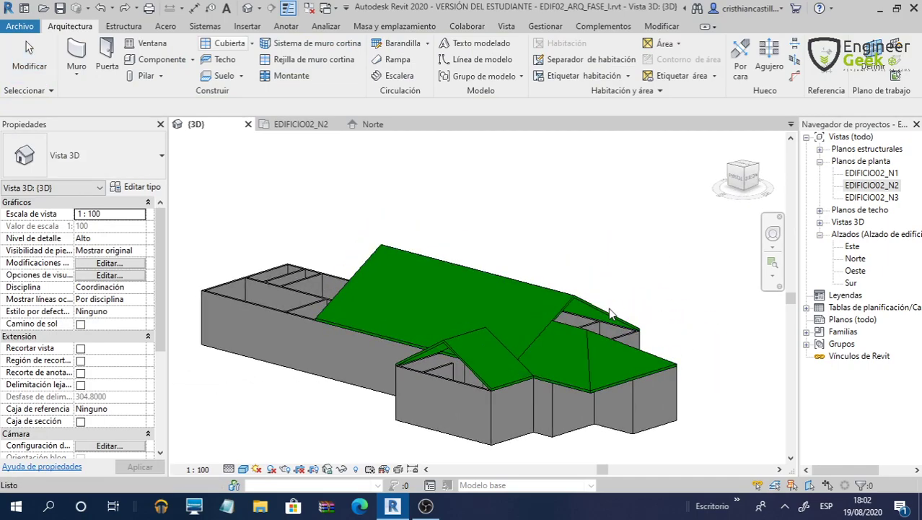
left_click(589, 305)
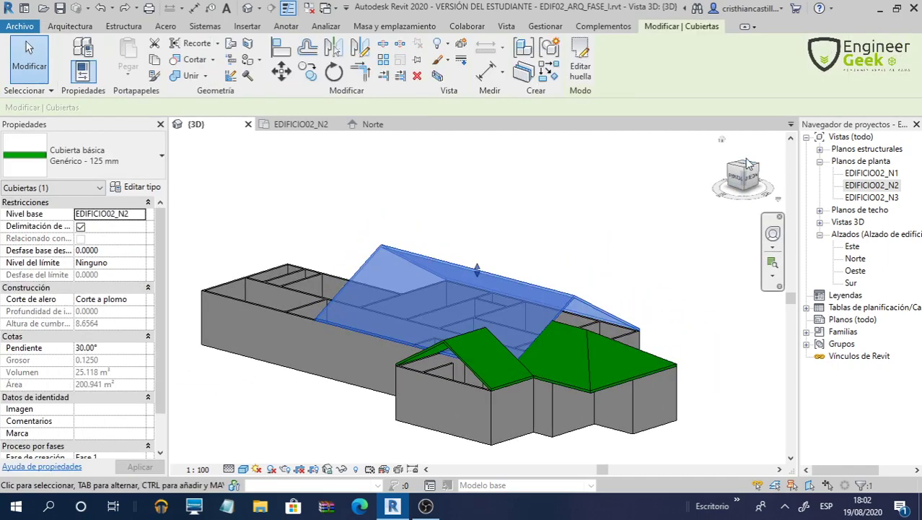
left_click(745, 168)
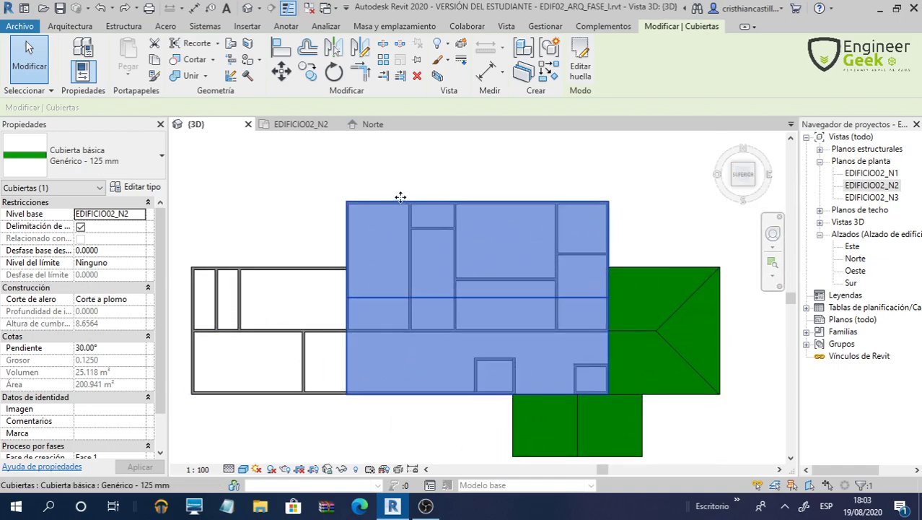
Set the central roof's top footprint edge to 15°, keep 30° on the bottom edge, and finish
double_click(469, 246)
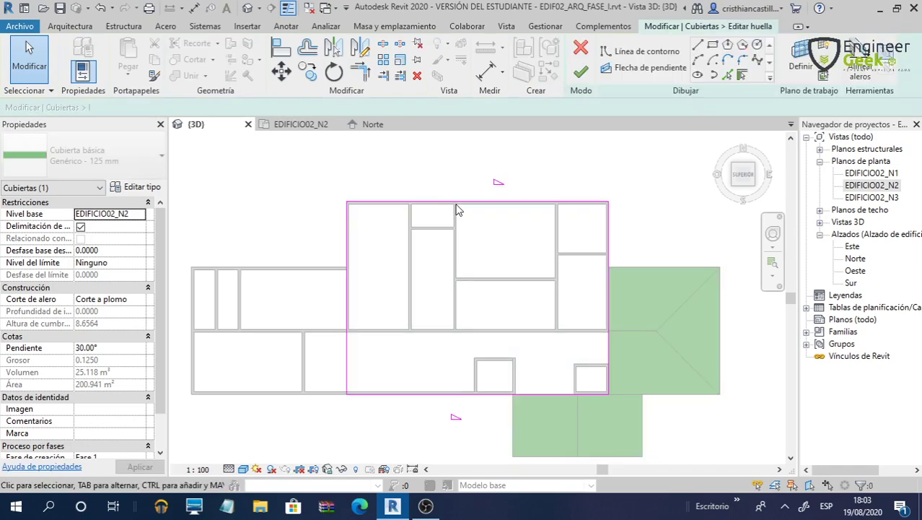
left_click(448, 202)
type("15")
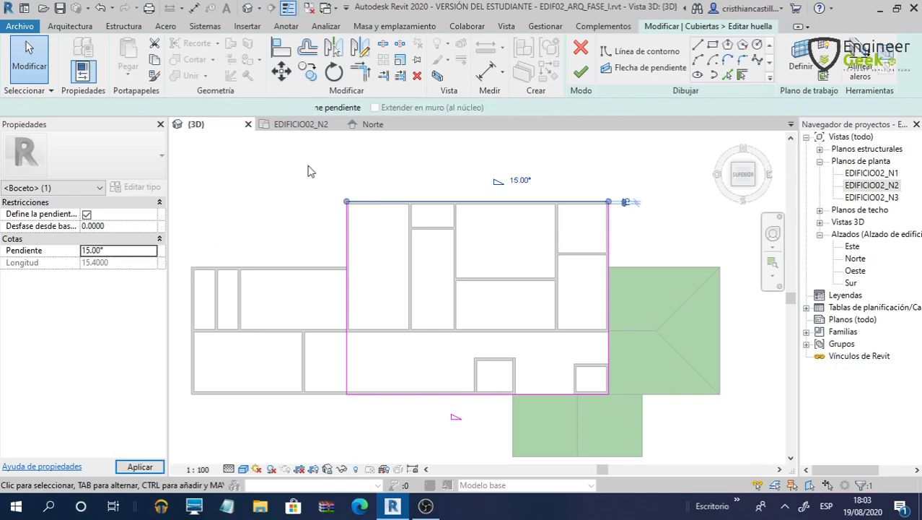
left_click(494, 406)
left_click_drag(463, 360, 401, 433)
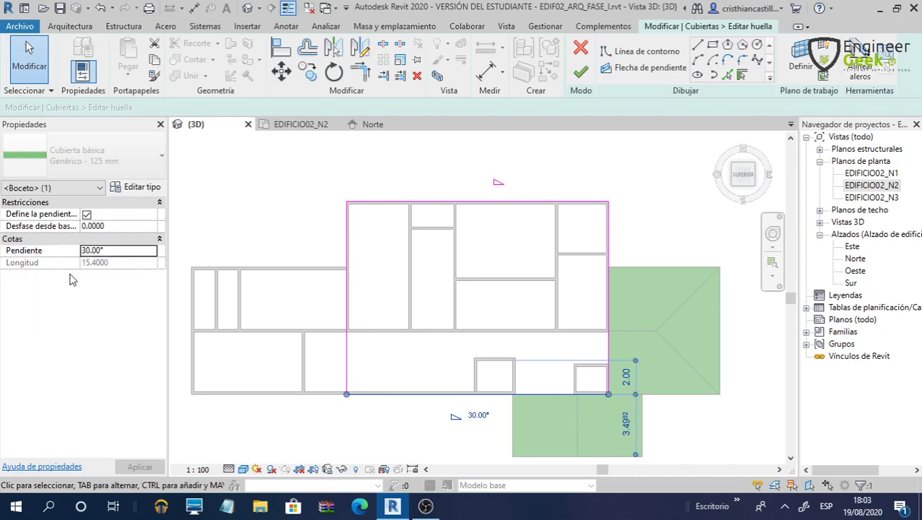
left_click(581, 74)
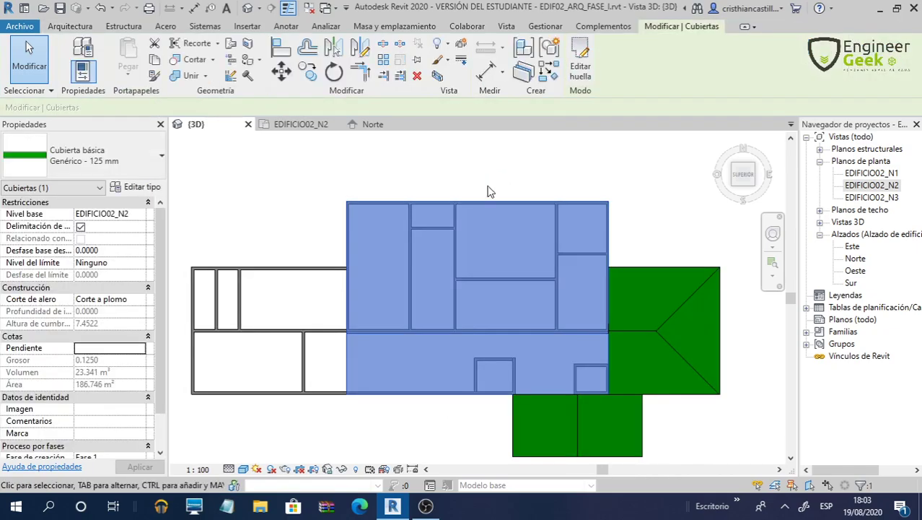
left_click(488, 191)
middle_click_drag(619, 351, 498, 363, "shift")
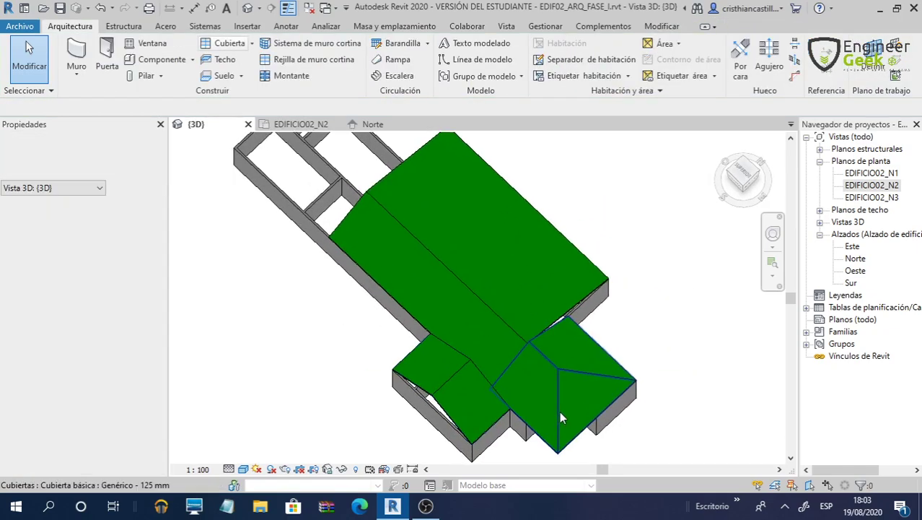
Switch to the top view and delete the wide 186.746 m² central roof
left_click(744, 172)
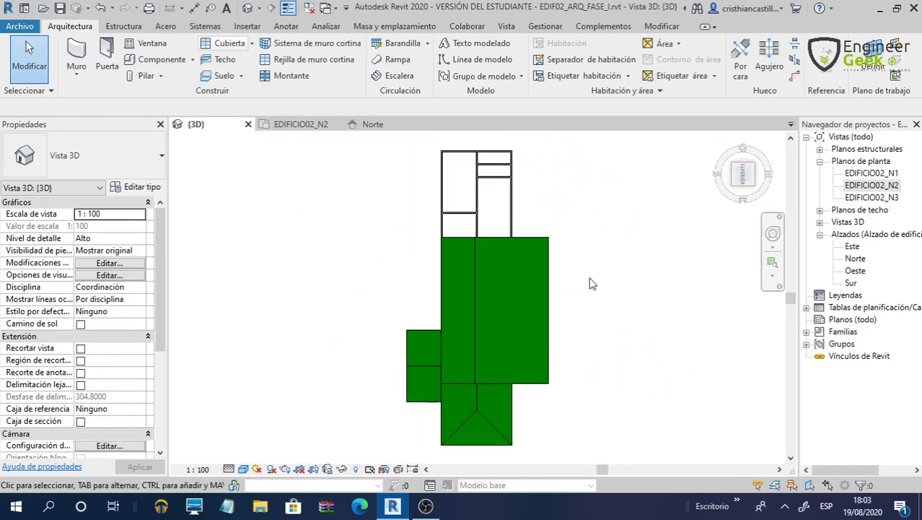
left_click(500, 302)
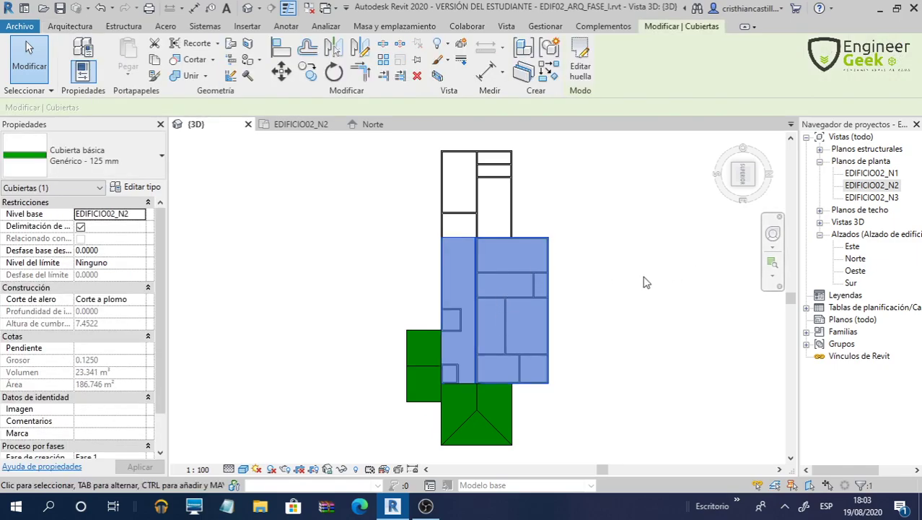
left_click(605, 317)
left_click(516, 317)
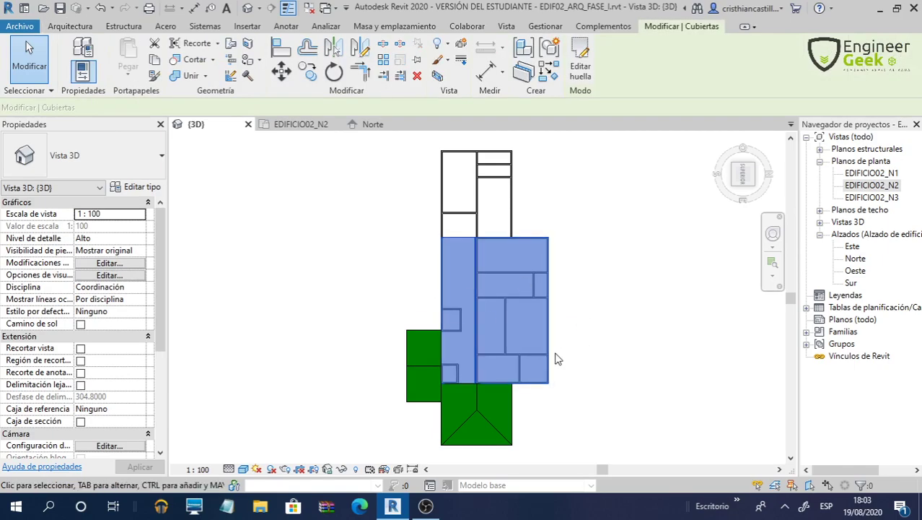
key("Delete")
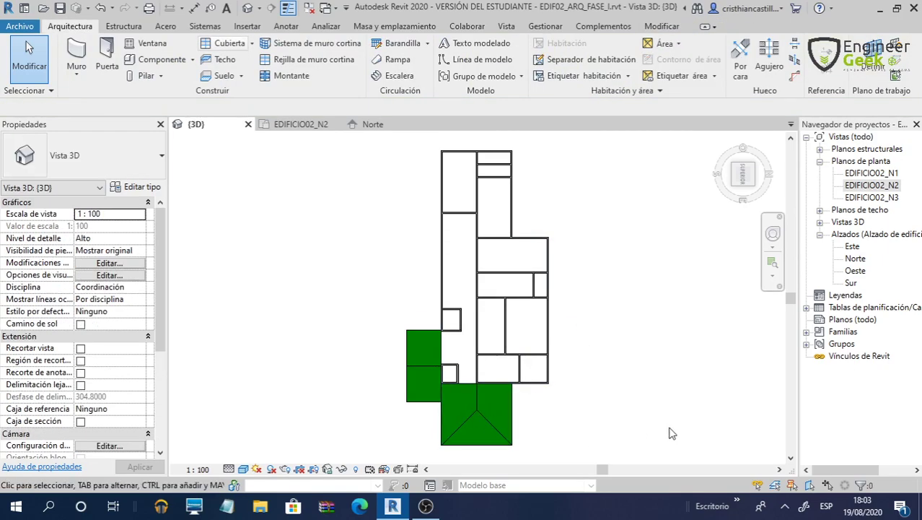
Open the Norte, Oeste and Este elevations and zoom into the Este view
double_click(854, 259)
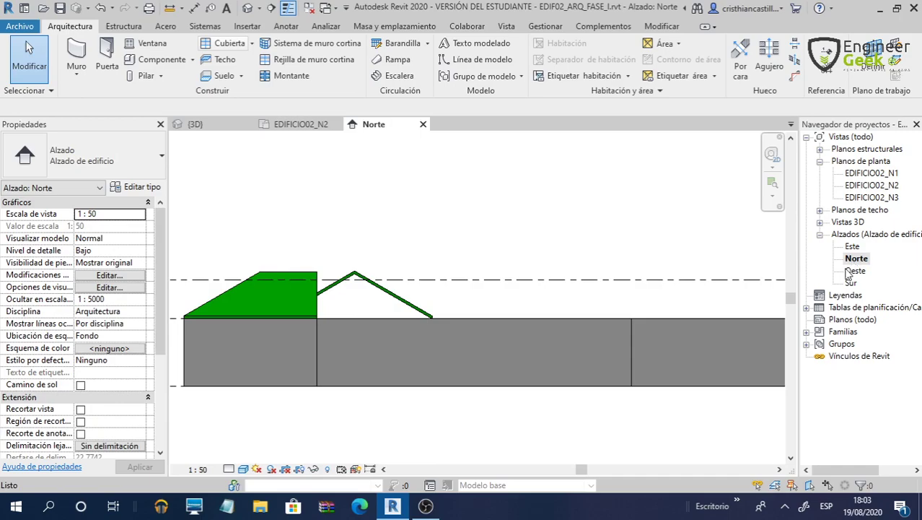
double_click(853, 272)
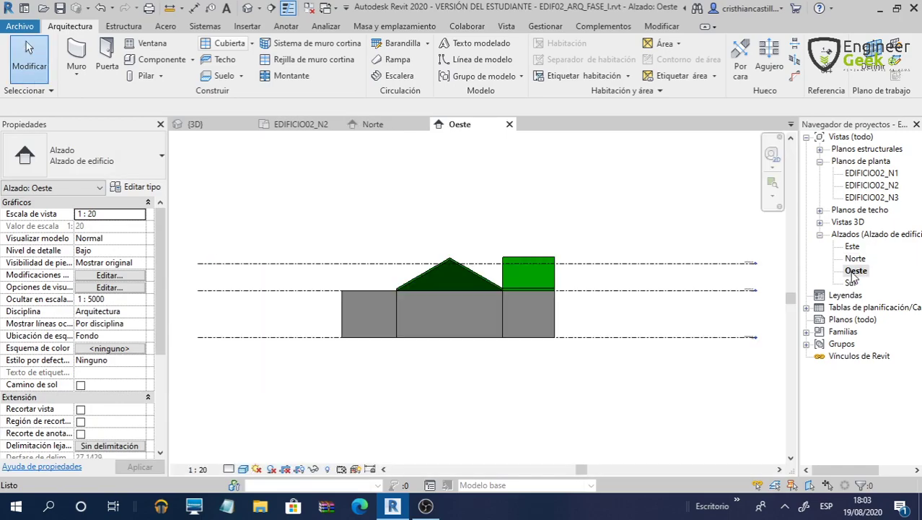
double_click(852, 248)
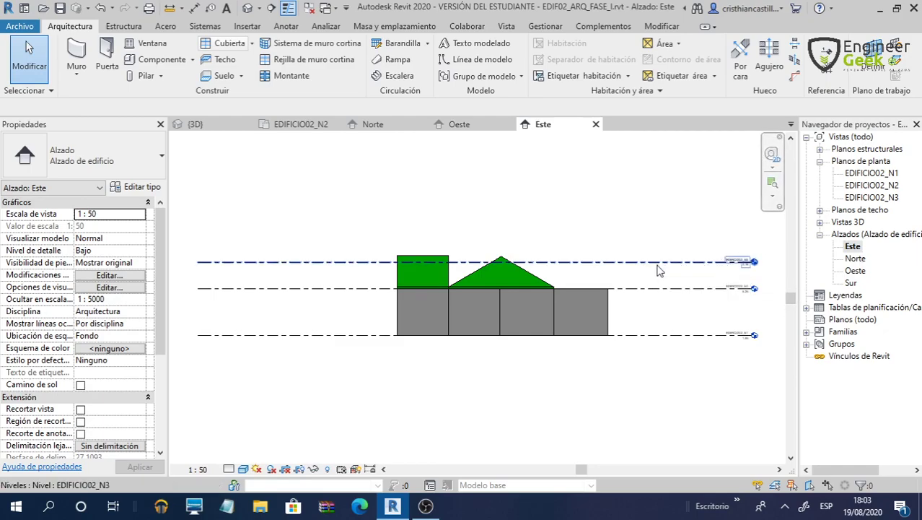
scroll(633, 267, "up", 2)
scroll(488, 293, "up", 2)
scroll(401, 290, "up", 2)
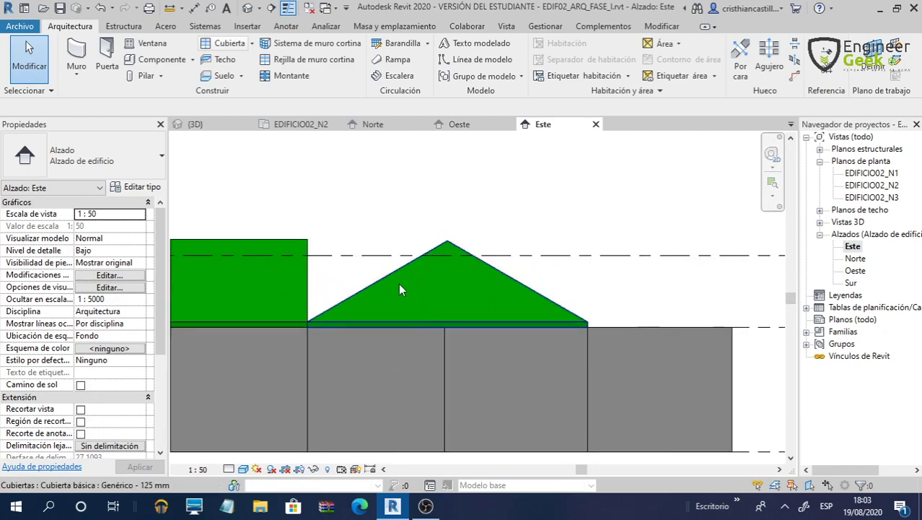
scroll(469, 219, "down", 2)
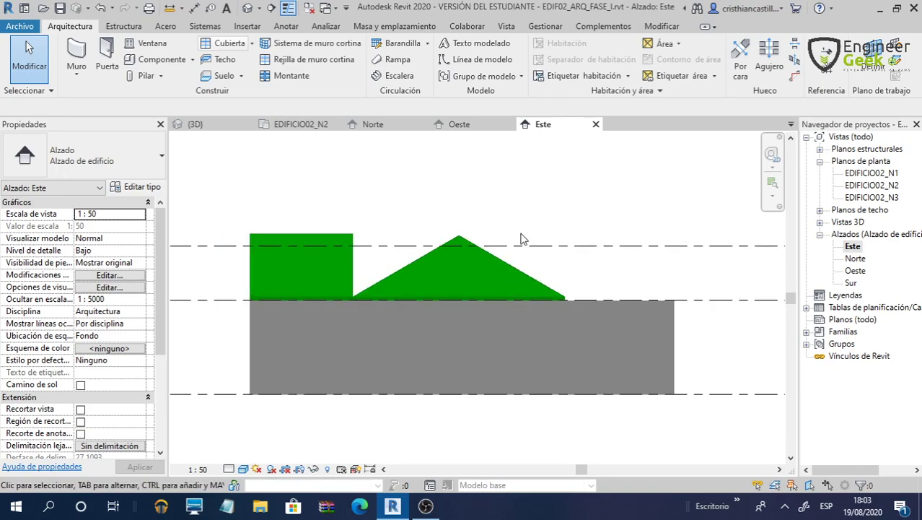
scroll(621, 245, "down", 1)
scroll(681, 171, "up", 1)
scroll(572, 231, "up", 1)
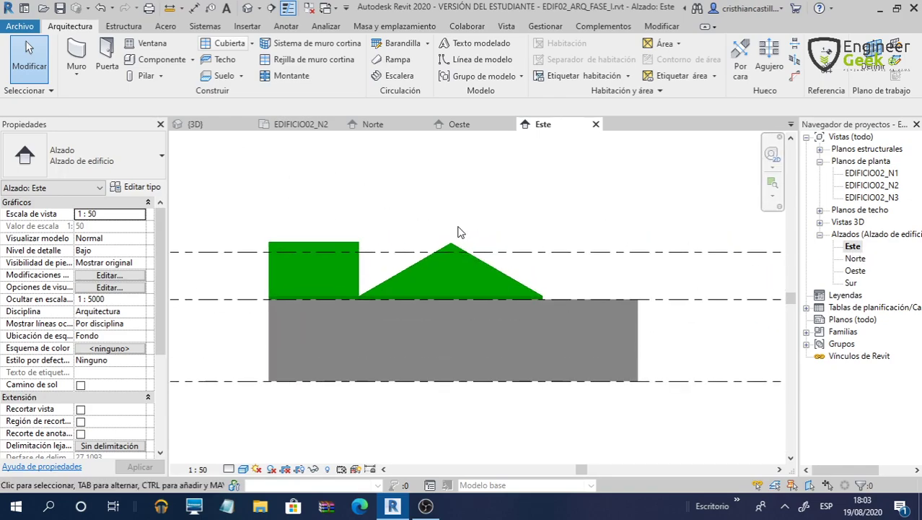
scroll(686, 231, "down", 2)
scroll(767, 229, "down", 1)
scroll(462, 242, "up", 2)
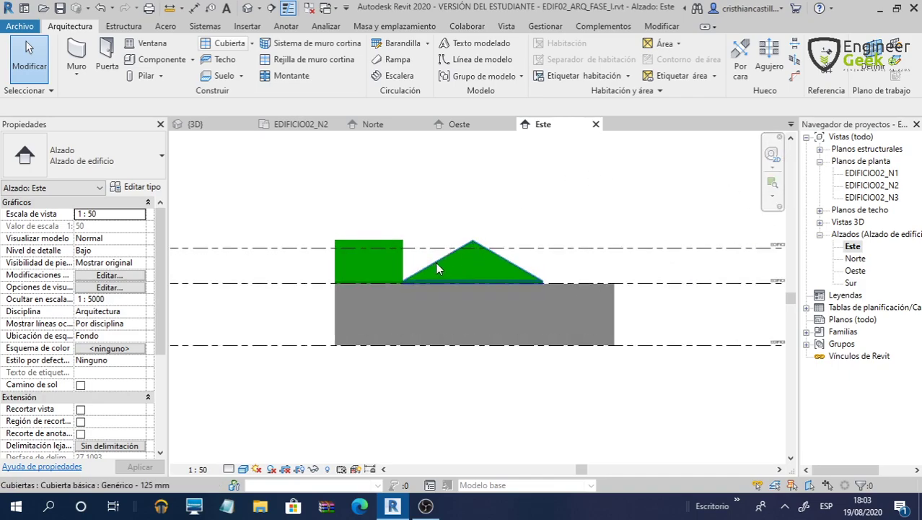
scroll(436, 262, "up", 2)
scroll(566, 291, "up", 2)
scroll(568, 288, "up", 2)
scroll(562, 280, "up", 1)
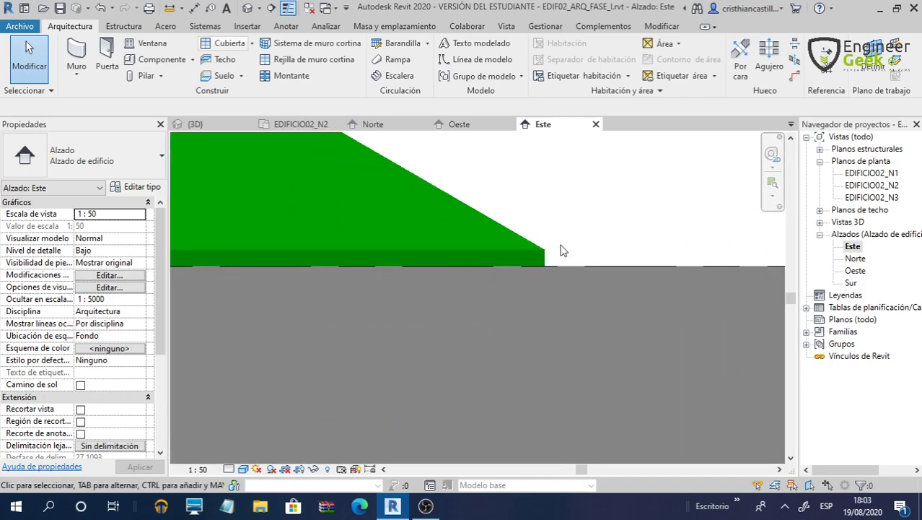
Select the wing roofs and set their Corte de alero to Dos cortes - A plomo
scroll(570, 274, "up", 1)
left_click(572, 273)
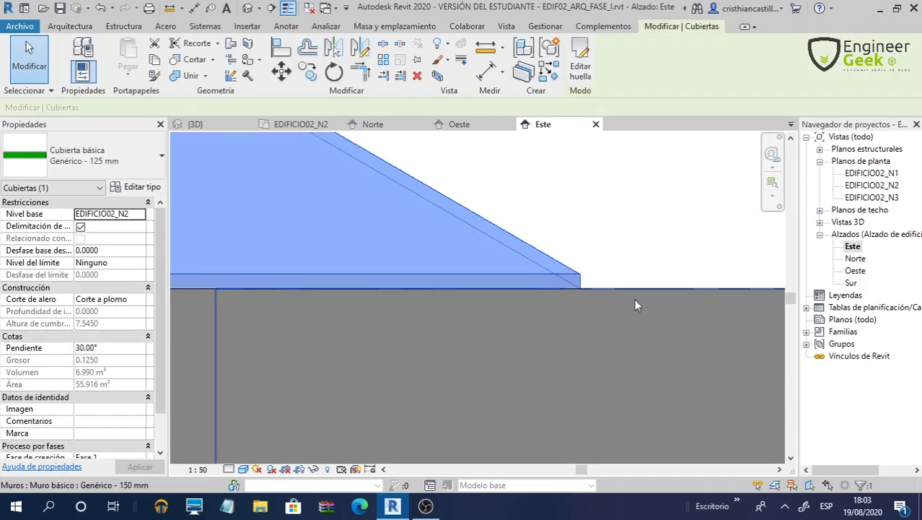
scroll(635, 299, "down", 3)
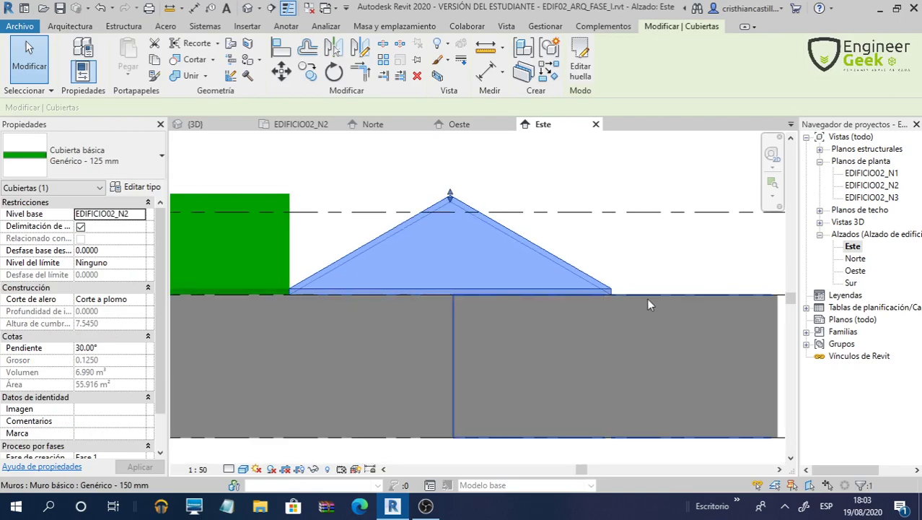
left_click(140, 300)
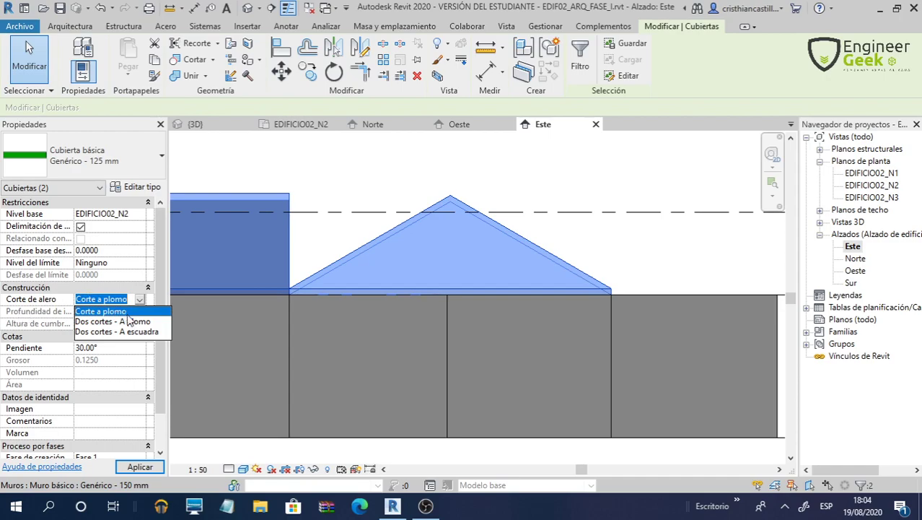
left_click(145, 322)
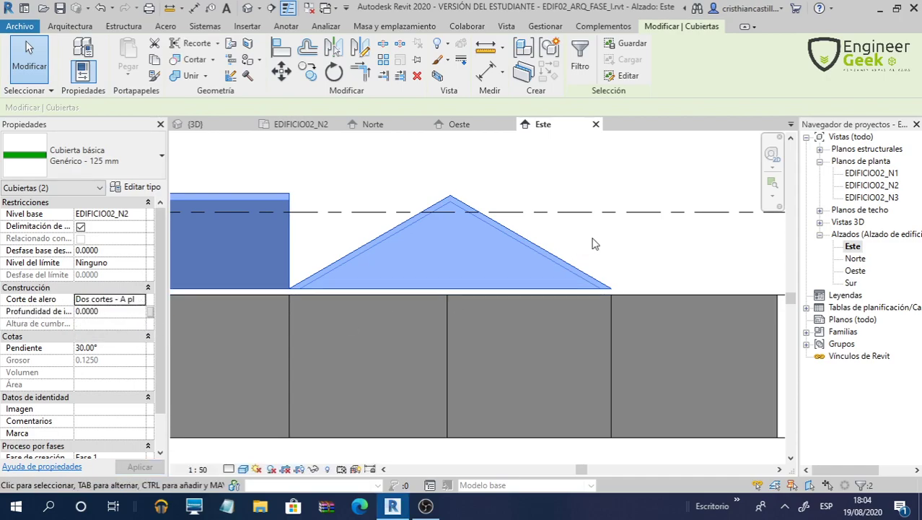
scroll(602, 313, "up", 3)
scroll(602, 312, "up", 2)
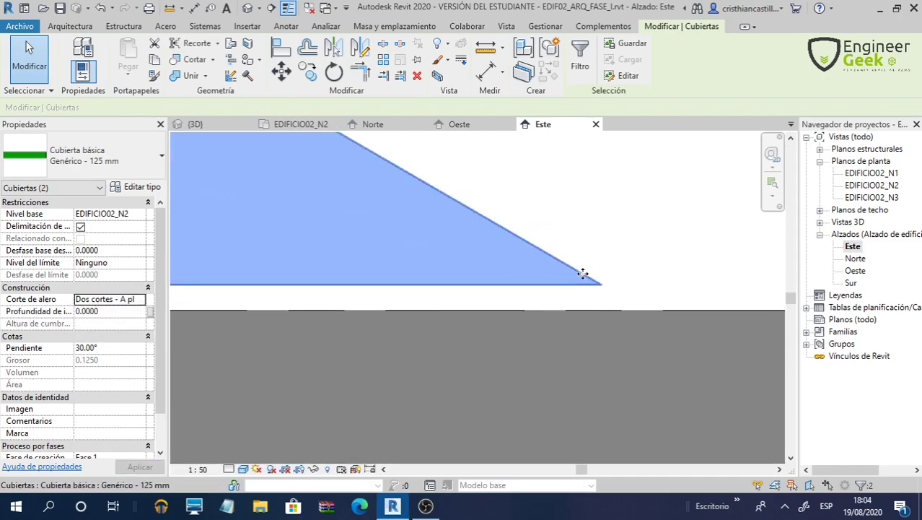
left_click(141, 301)
left_click(130, 311)
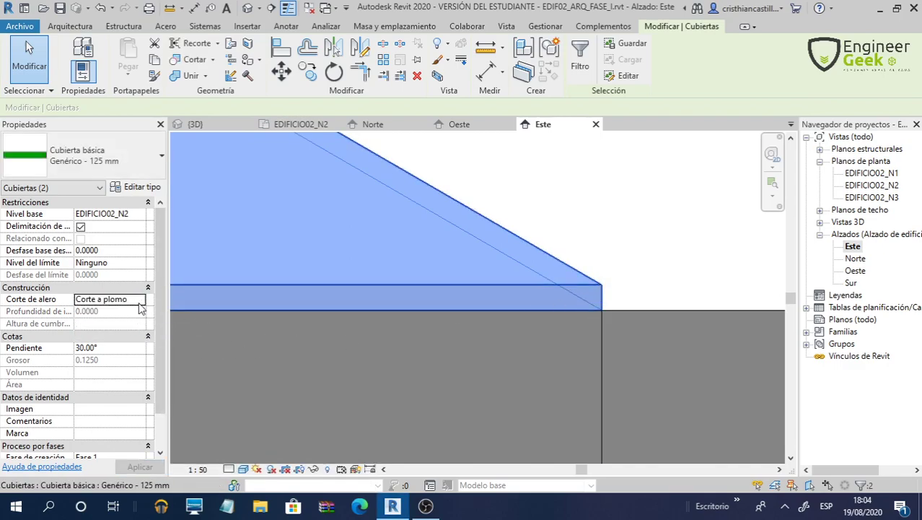
left_click(141, 301)
left_click(145, 322)
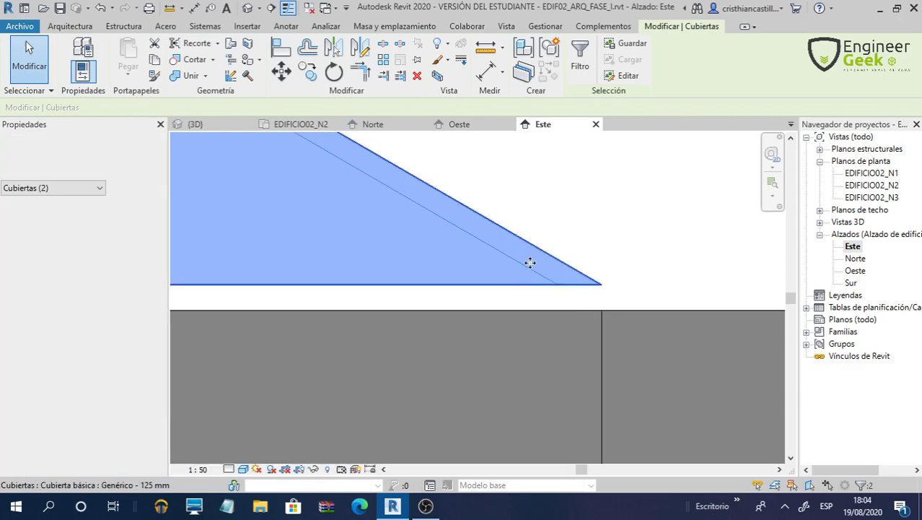
Deselect the roofs and frame the wall and both roofs in the Este elevation
key("Escape")
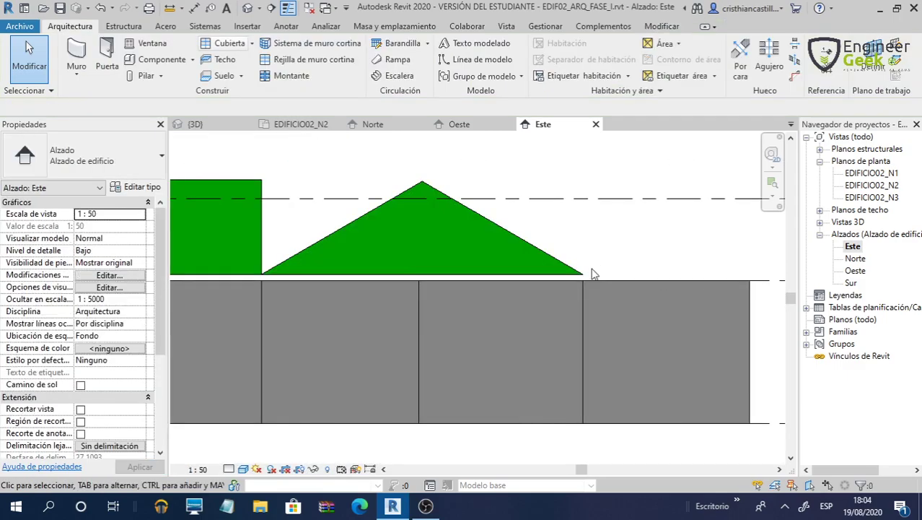
key("l")
scroll(630, 300, "up", 2)
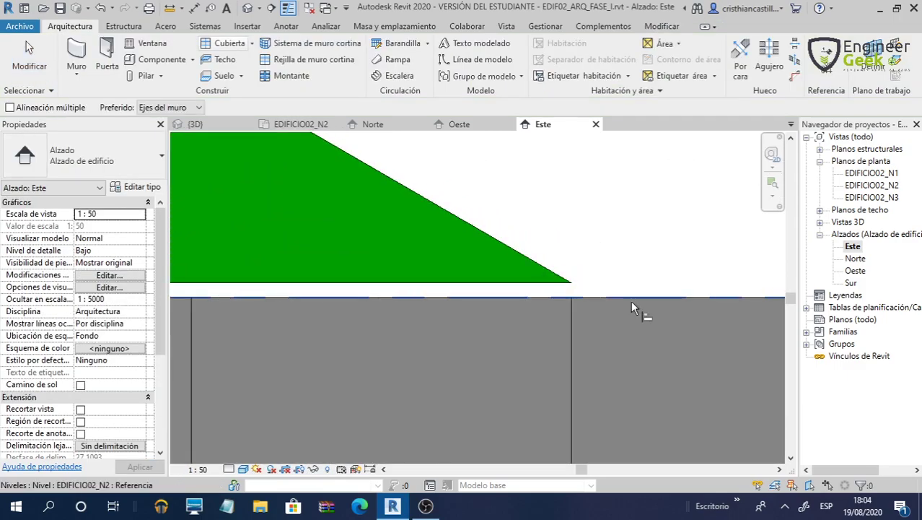
scroll(578, 289, "down", 3)
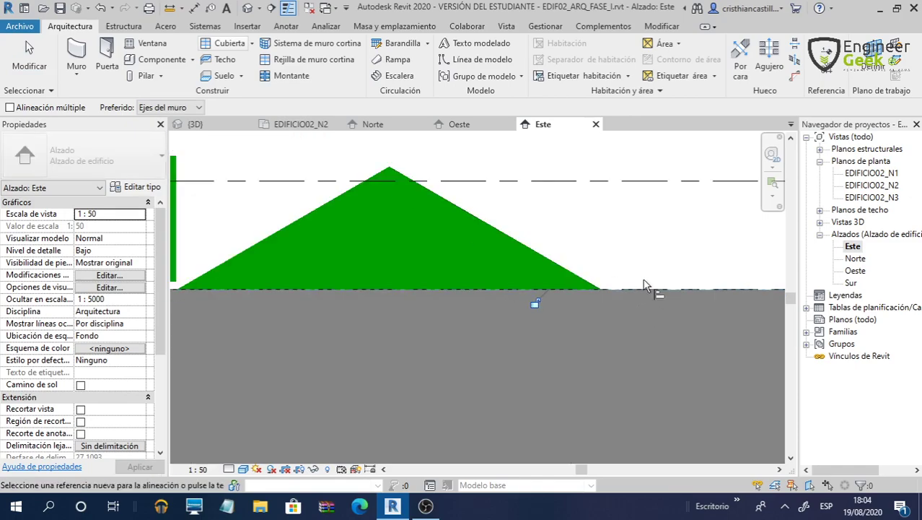
scroll(707, 292, "down", 2)
scroll(445, 275, "up", 3)
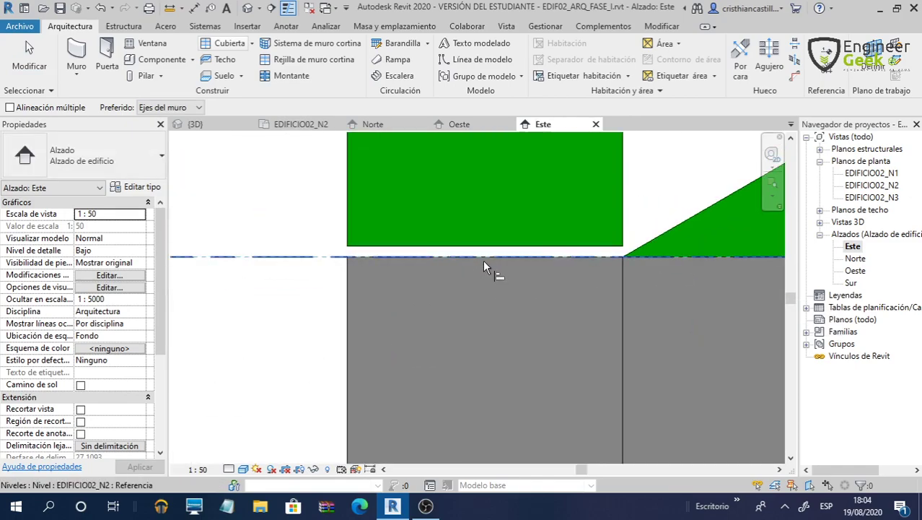
scroll(433, 267, "down", 3)
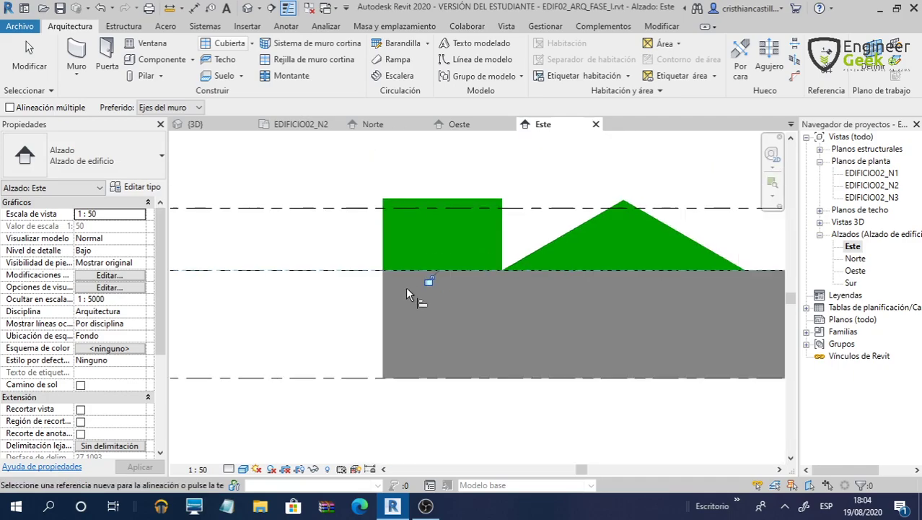
middle_click_drag(406, 286, 513, 239)
scroll(585, 234, "up", 5)
key("a")
key("l")
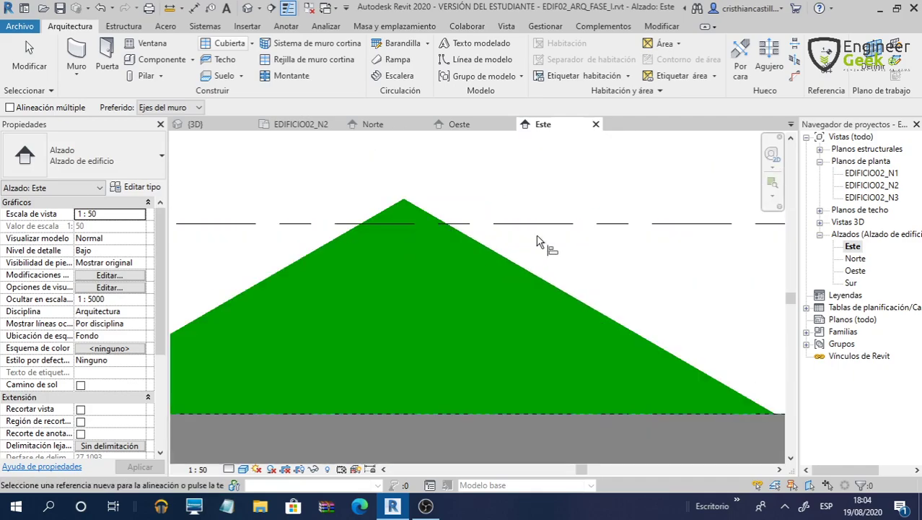
key("Escape")
Drag the gabled roof down below the upper level line
left_click(397, 235)
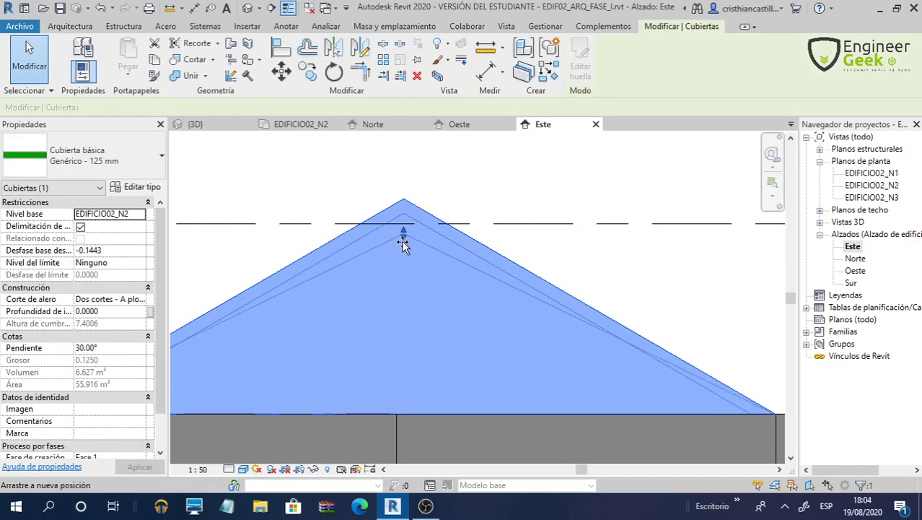
left_click_drag(408, 209, 409, 253)
left_click(449, 237)
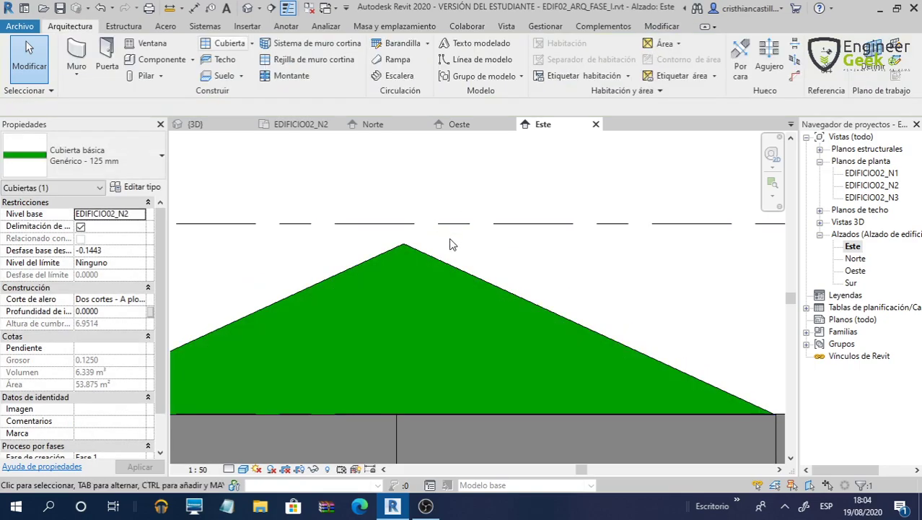
key("a")
key("l")
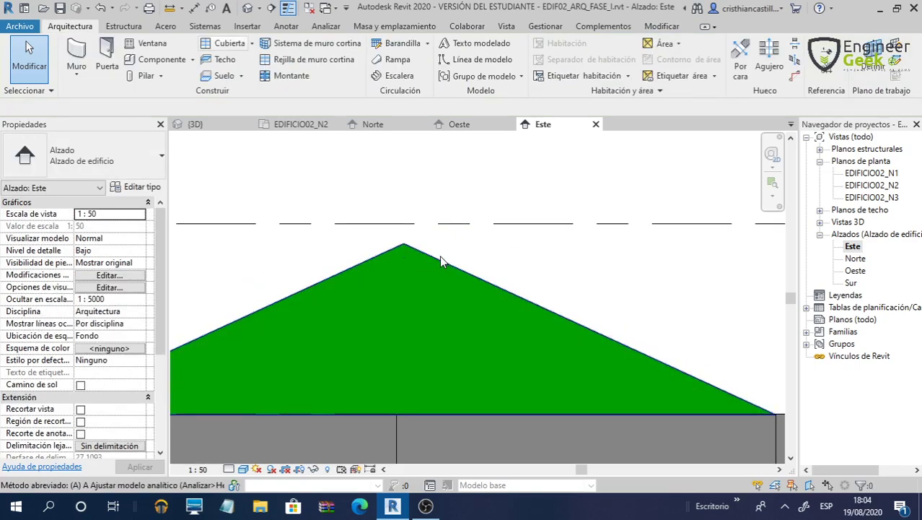
left_click(441, 255)
key("Escape")
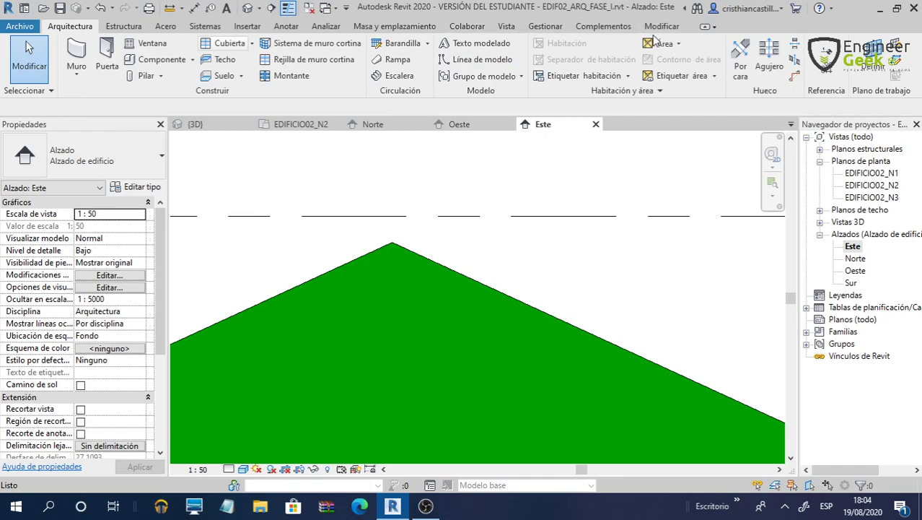
Use Align to lock the gabled roof's apex to the upper level line
left_click(660, 26)
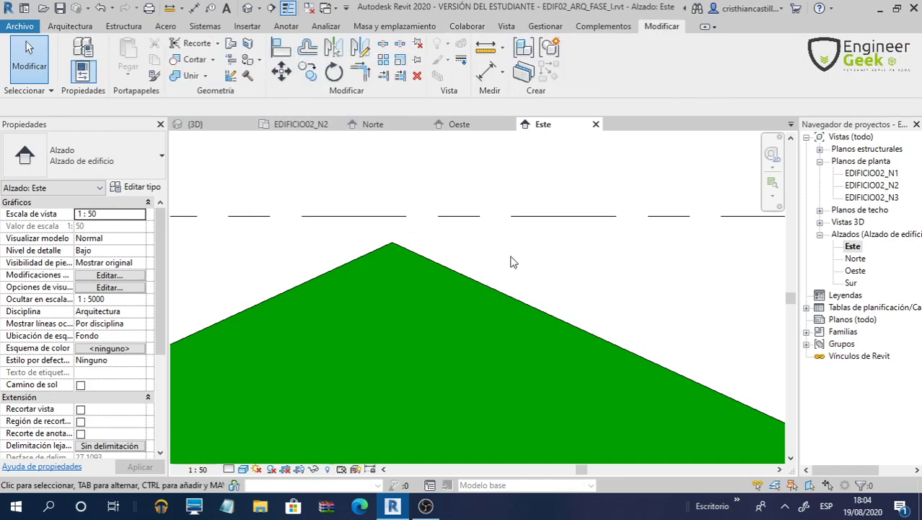
key("l")
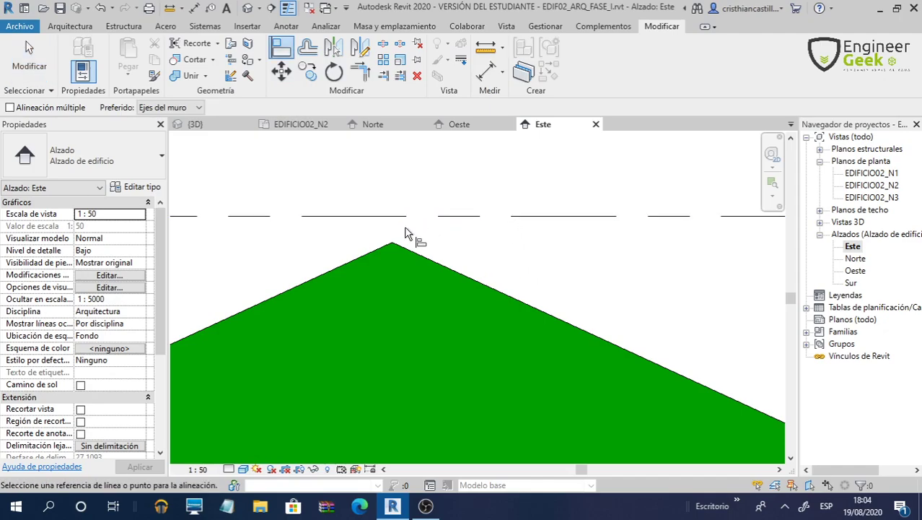
scroll(375, 264, "up", 1)
scroll(381, 243, "up", 1)
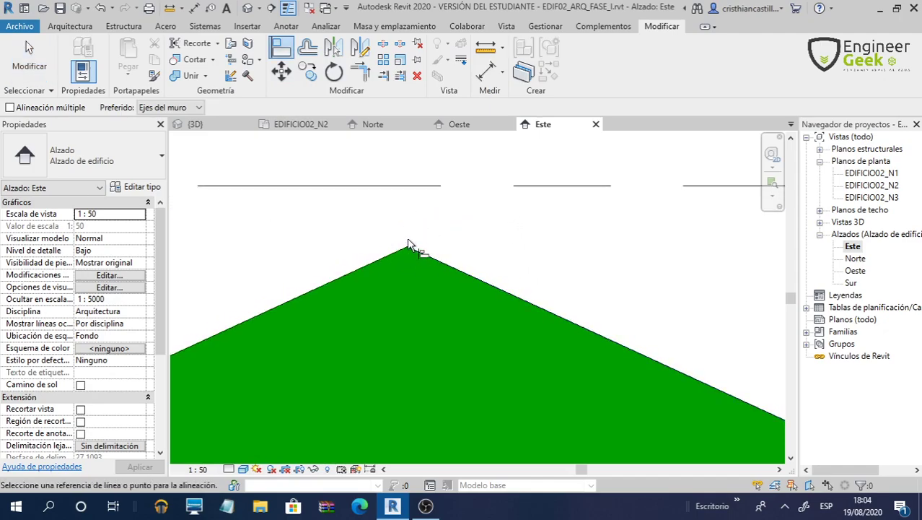
key("Tab")
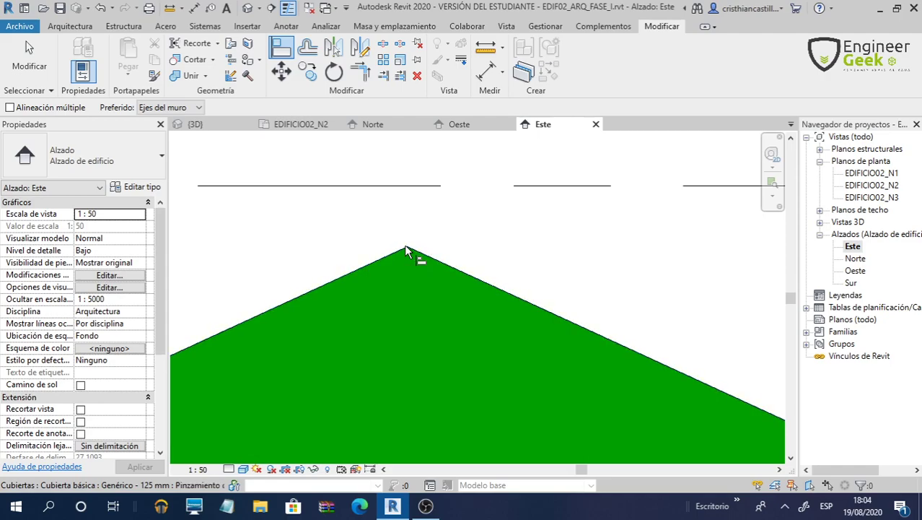
key("Tab")
left_click(439, 186)
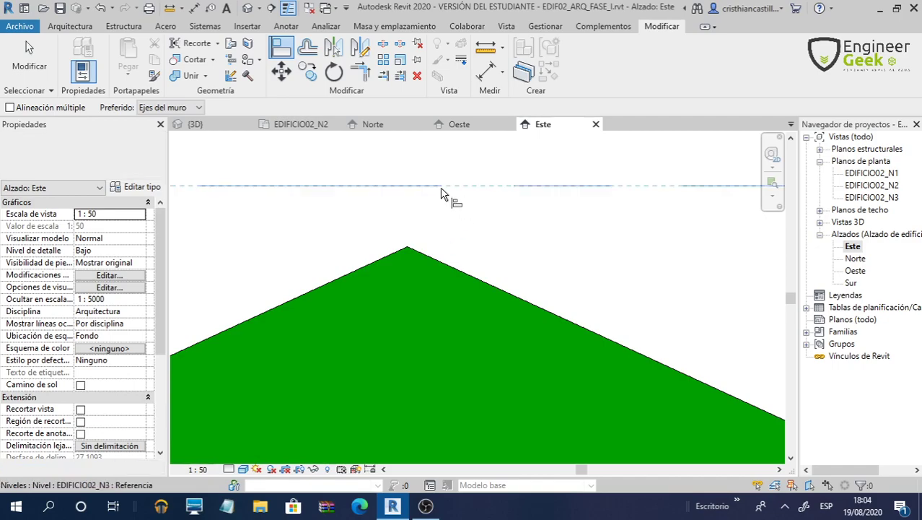
left_click(407, 248)
Align the roof base onto the lower level line
scroll(551, 248, "down", 2)
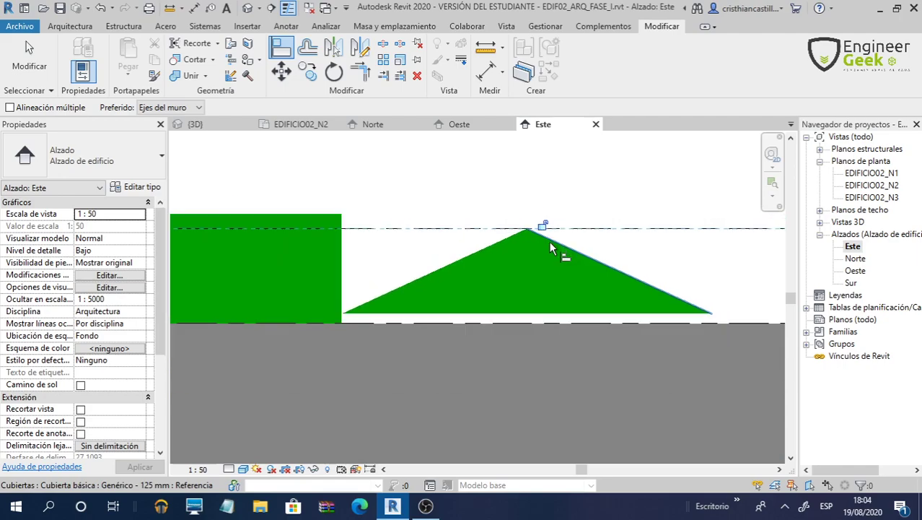
scroll(695, 309, "up", 1)
scroll(719, 325, "up", 1)
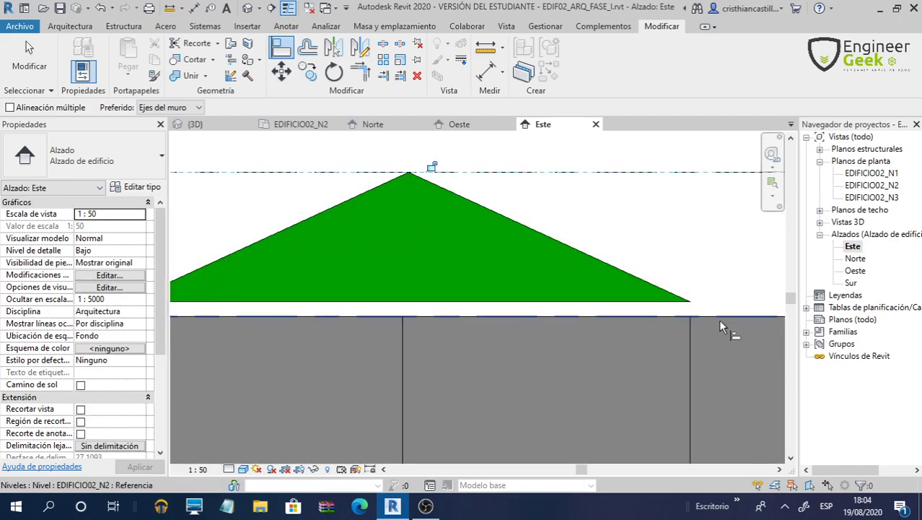
left_click(720, 317)
left_click(658, 302)
key("Escape")
key("Escape")
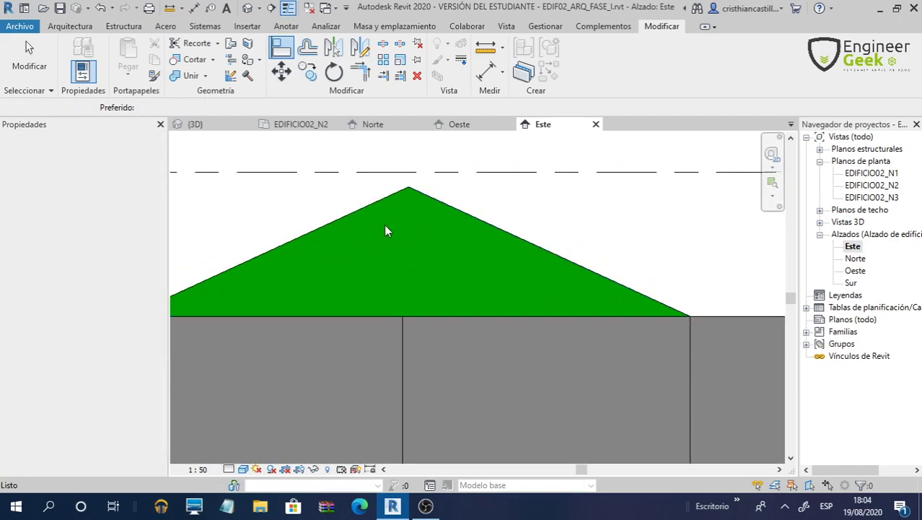
Raise the gabled roof by its apex and snap the apex onto the level line
left_click(383, 219)
middle_click_drag(412, 178, 490, 330)
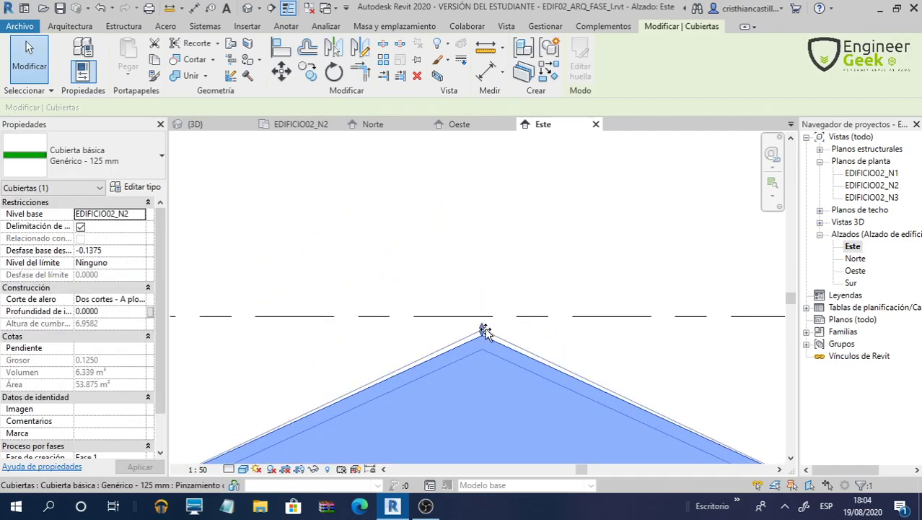
left_click_drag(481, 332, 482, 258)
middle_click_drag(519, 287, 509, 280)
left_click(509, 280)
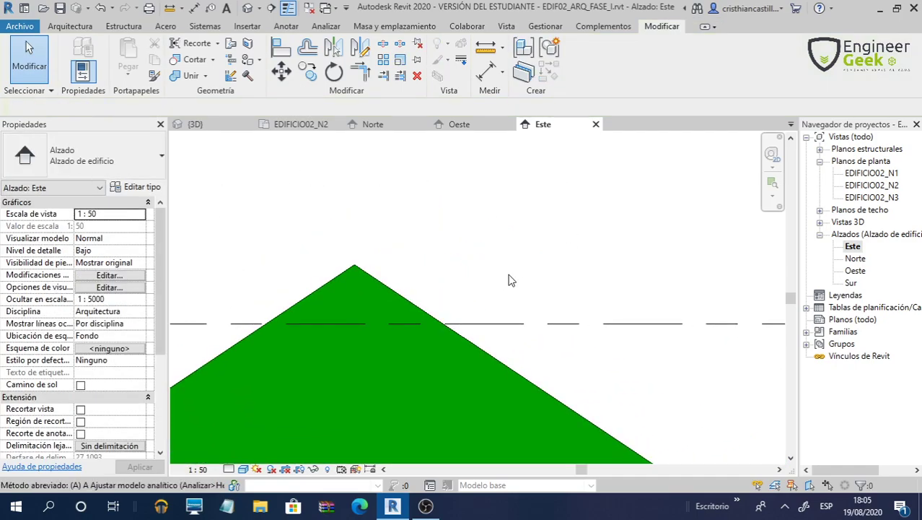
left_click(605, 325)
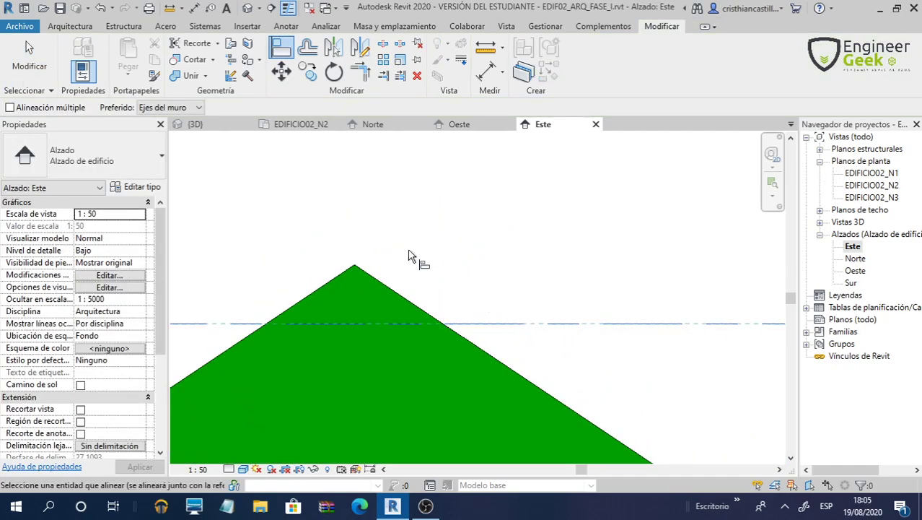
left_click(354, 270)
Align the sloped roof's lower edge to the level line at the wall
scroll(412, 268, "down", 2)
scroll(545, 334, "up", 2)
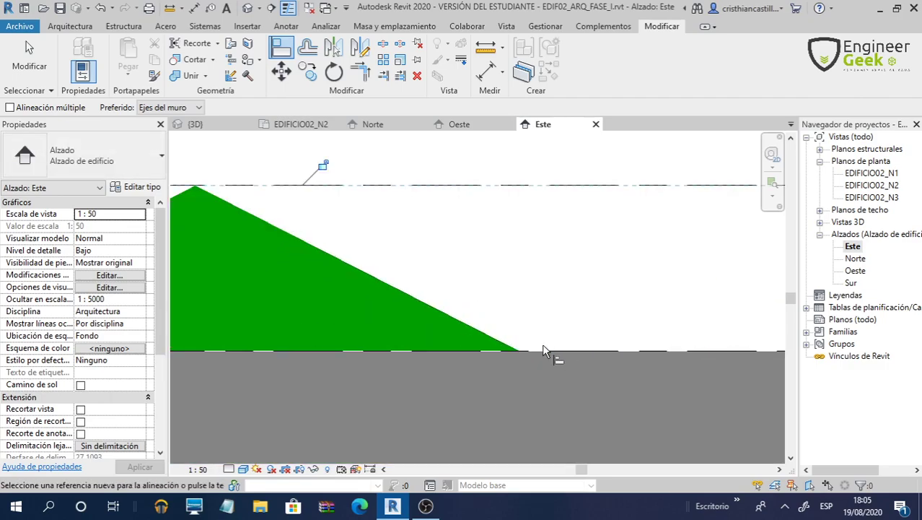
middle_click_drag(546, 352, 665, 310)
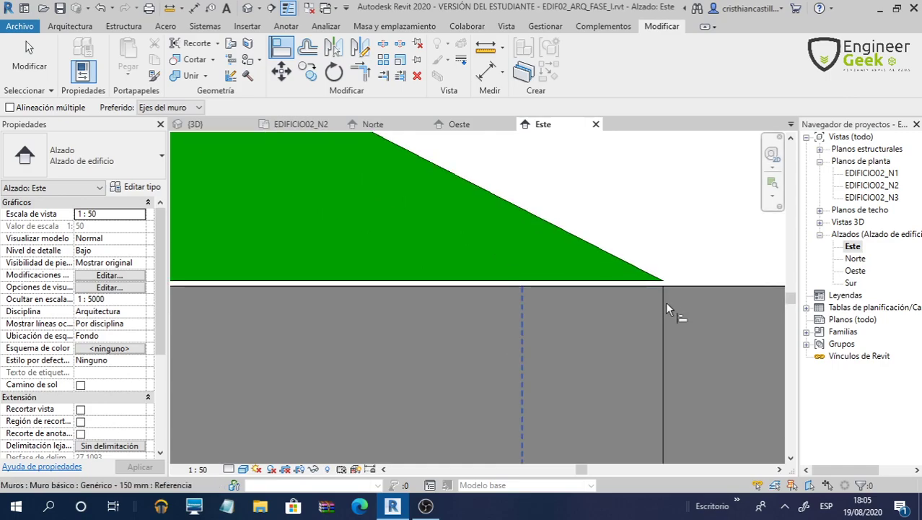
left_click(665, 286)
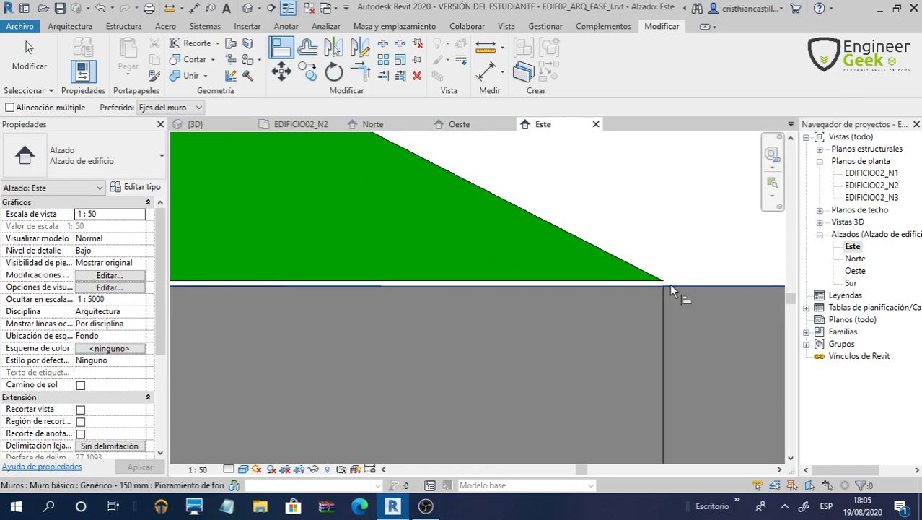
left_click(654, 284)
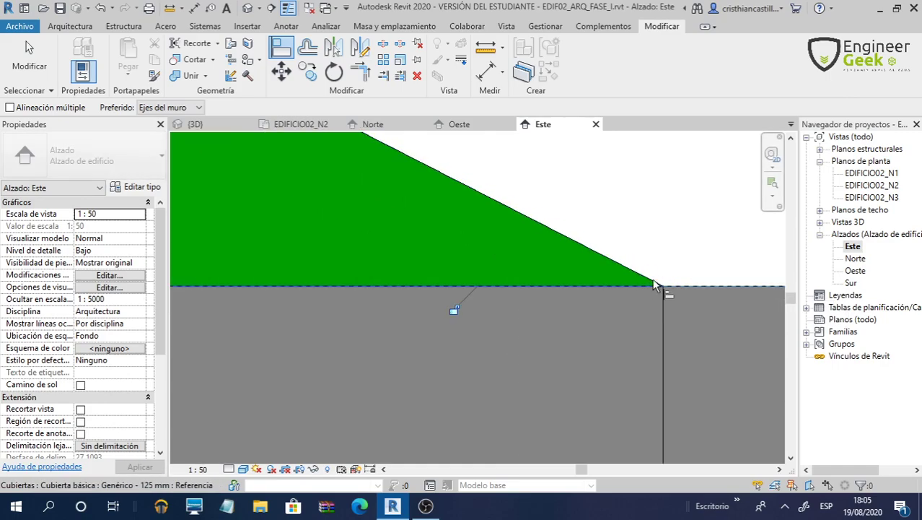
Snap the roof apex onto the upper EDIFICIO02_N3 level line
scroll(649, 333, "up", 2)
scroll(456, 272, "up", 2)
scroll(530, 378, "up", 3)
scroll(530, 378, "down", 2)
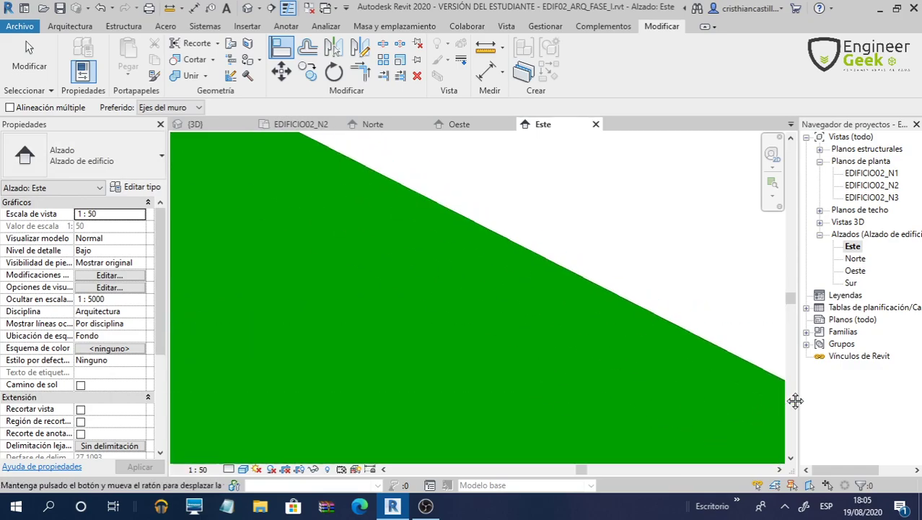
scroll(541, 321, "down", 2)
scroll(507, 251, "up", 2)
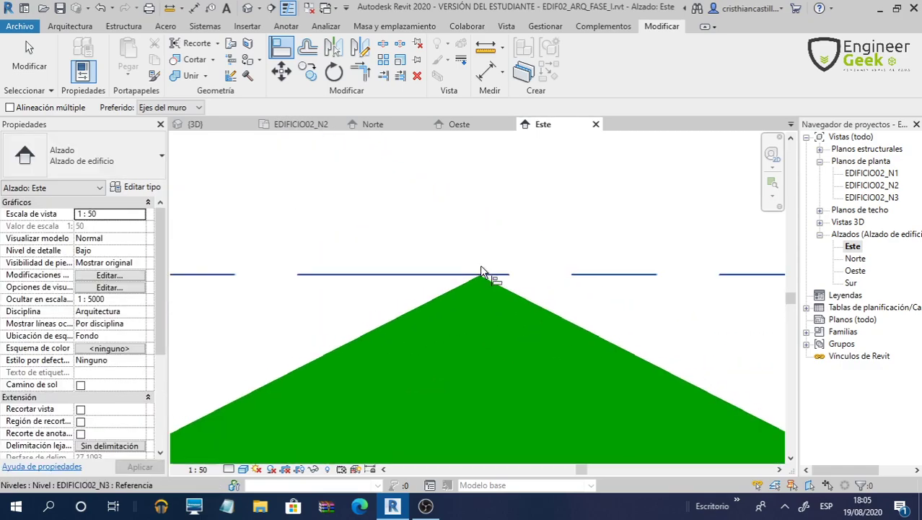
scroll(479, 264, "up", 2)
left_click(476, 264)
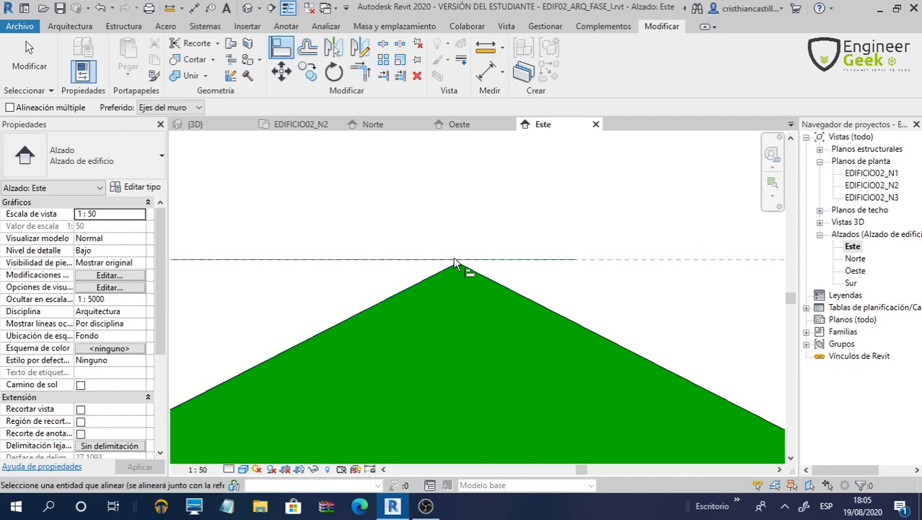
left_click(457, 264)
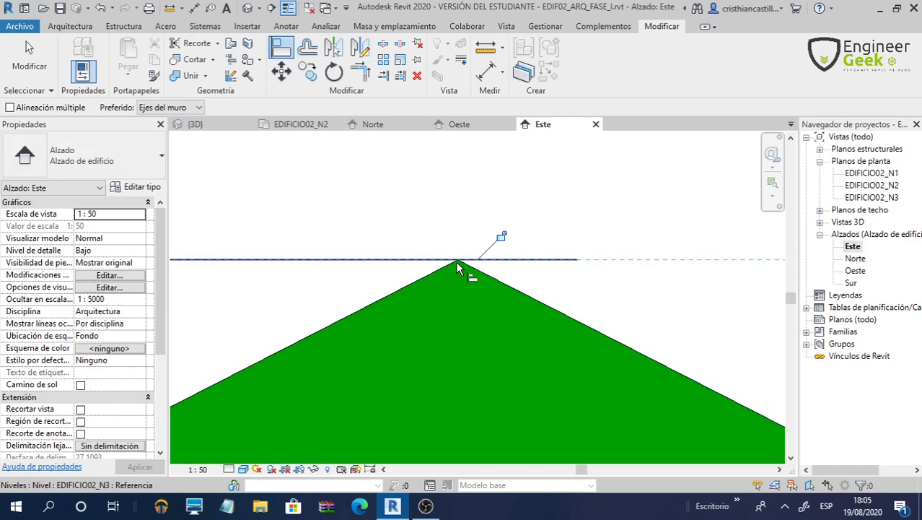
Align the roof's right base end to the wall
scroll(617, 330, "down", 2)
scroll(583, 360, "up", 2)
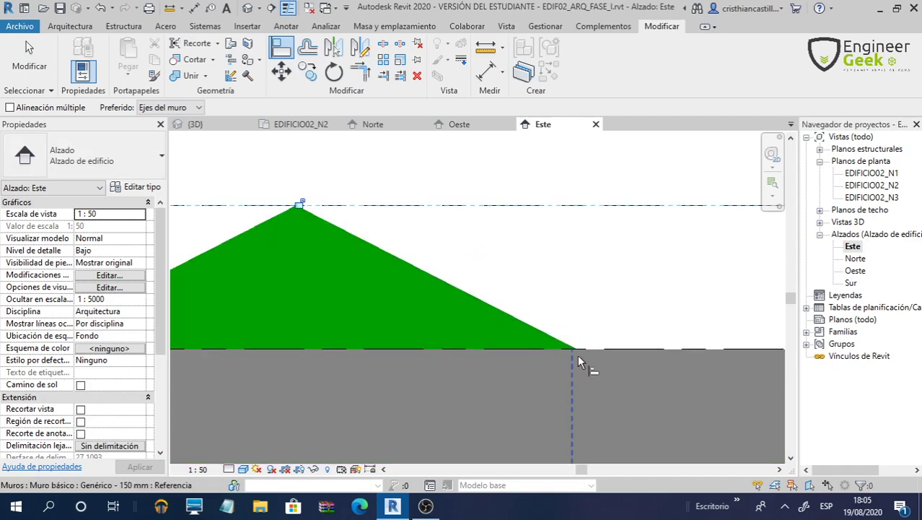
scroll(567, 347, "up", 2)
left_click(566, 336)
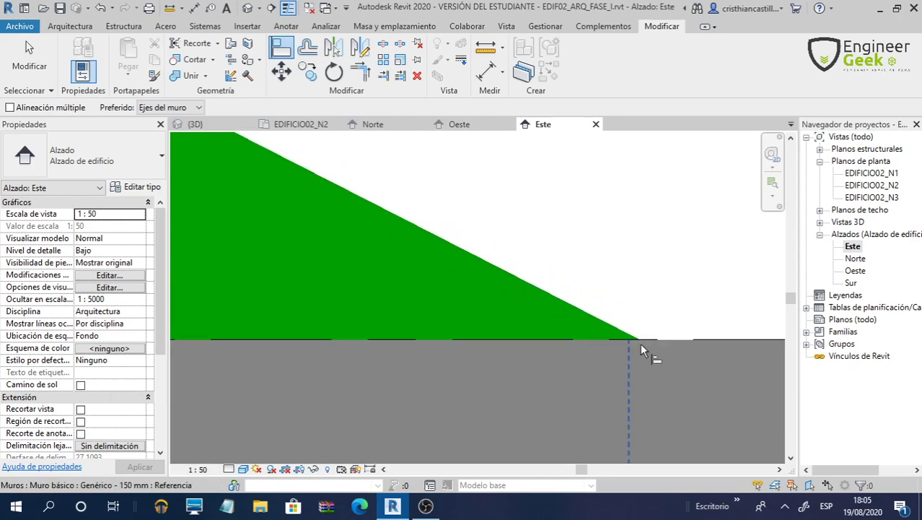
scroll(640, 343, "down", 3)
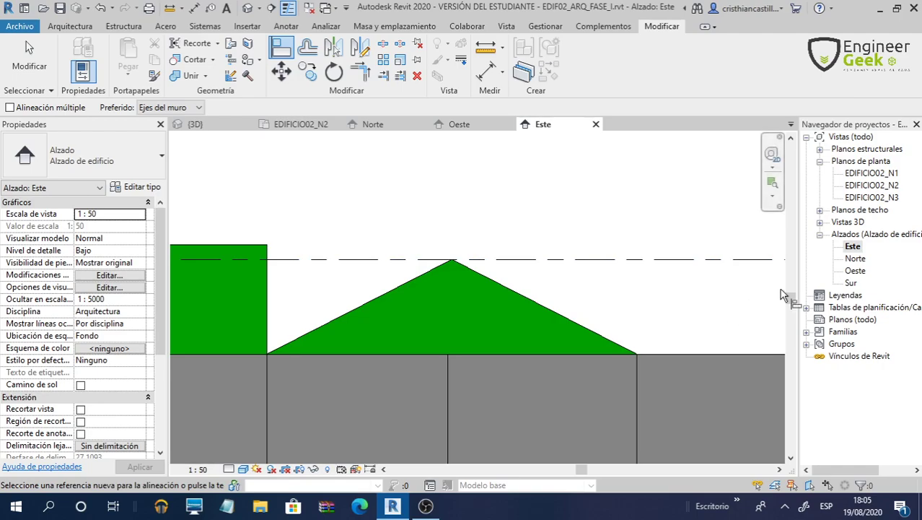
Check the Norte elevation, then return to the Este elevation
double_click(856, 258)
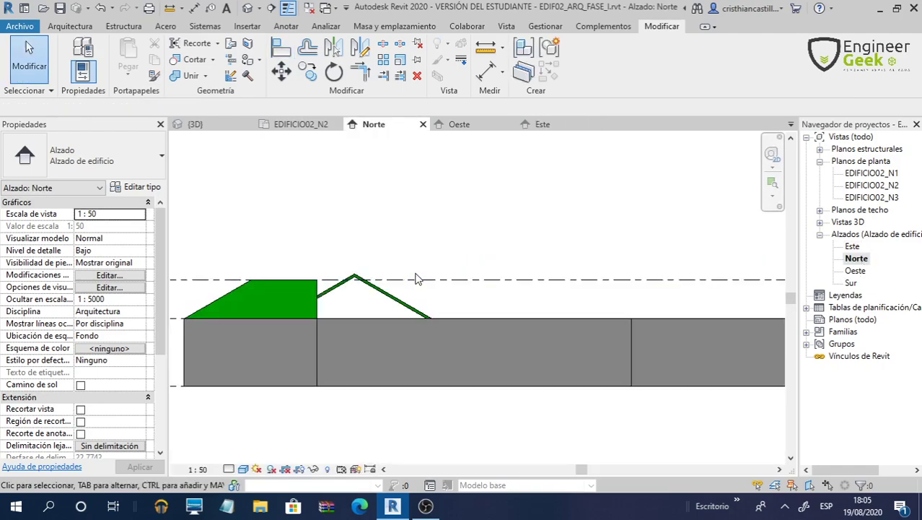
scroll(308, 300, "up", 3)
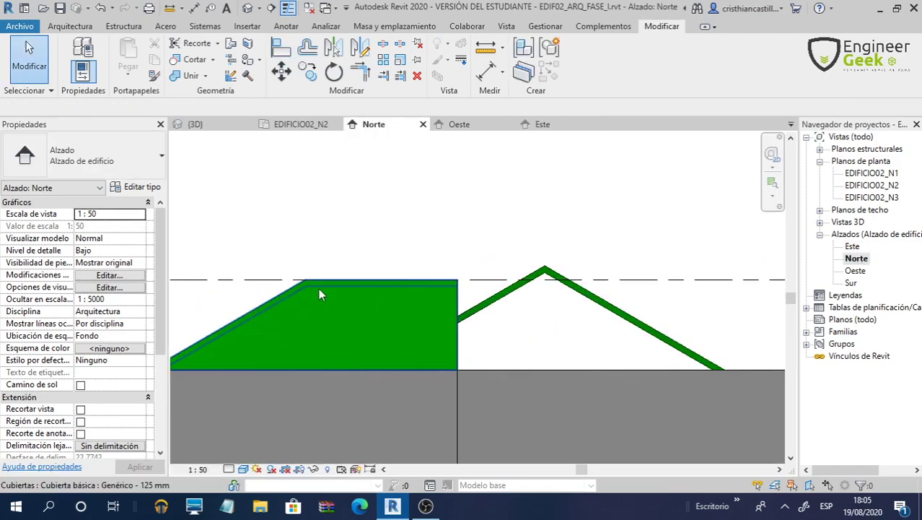
double_click(853, 247)
scroll(364, 273, "up", 3)
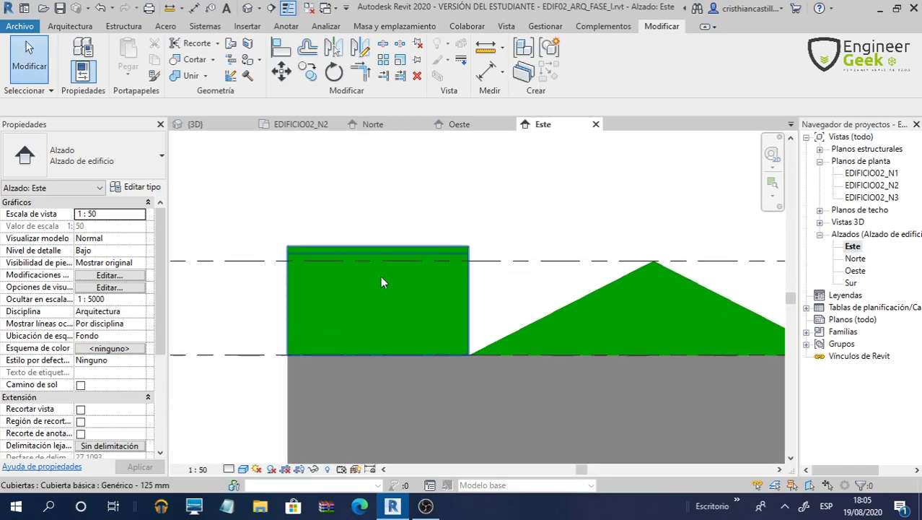
Align the rectangular roof block's top edge to the upper level line
key("Escape")
key("a")
key("l")
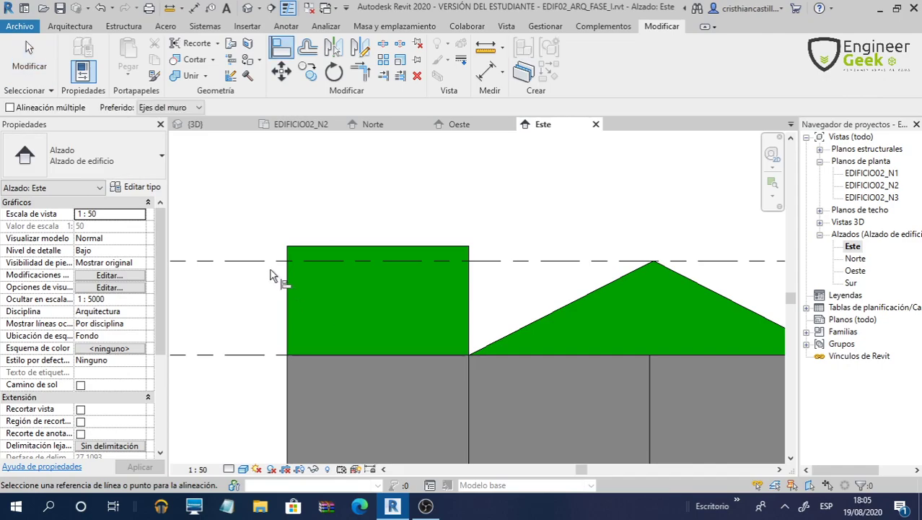
left_click(231, 261)
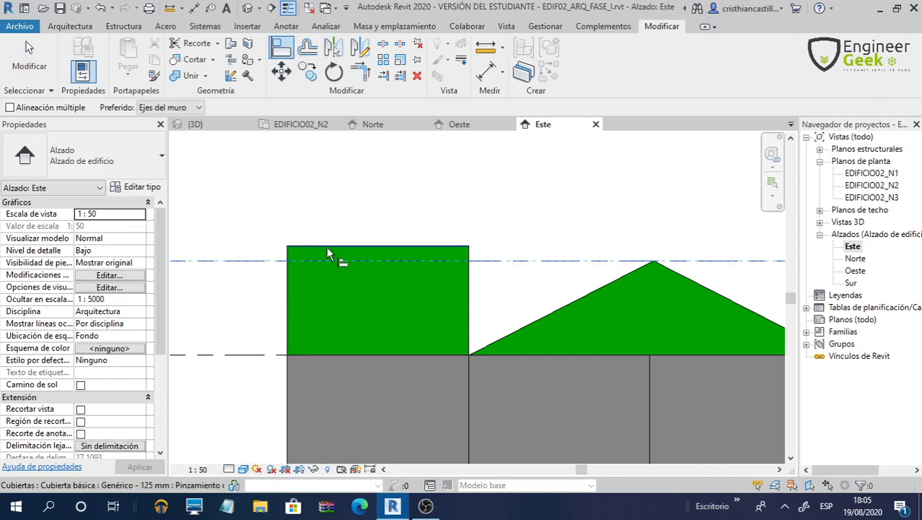
left_click(327, 246)
scroll(247, 403, "up", 2)
scroll(301, 345, "up", 2)
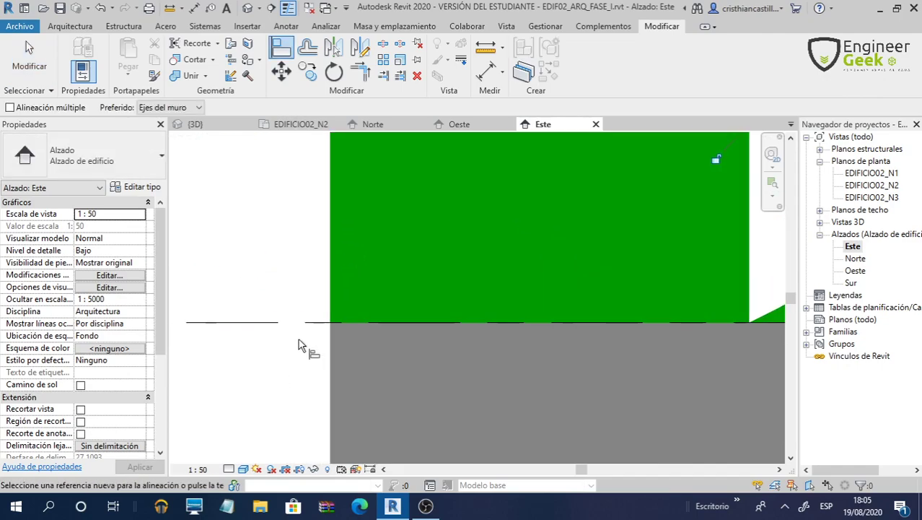
scroll(301, 345, "up", 2)
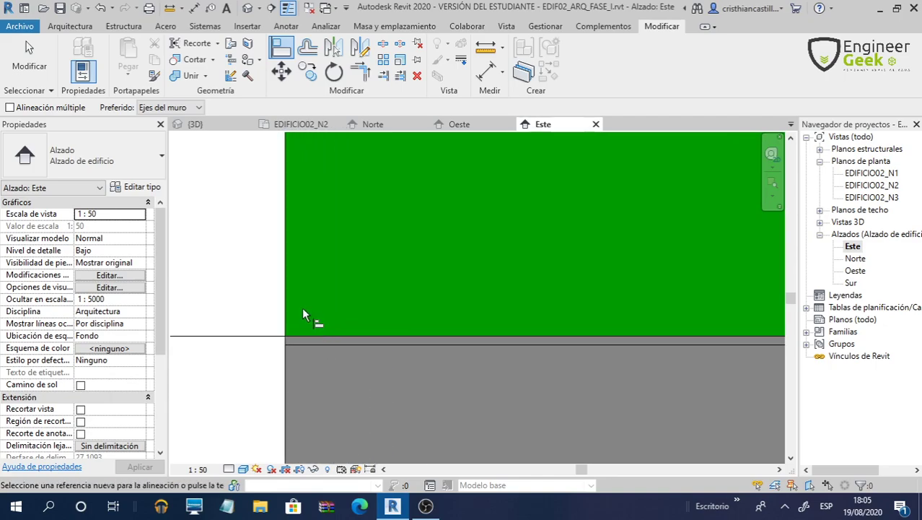
Align the roof block's matching edge to the lower level line
left_click(272, 337)
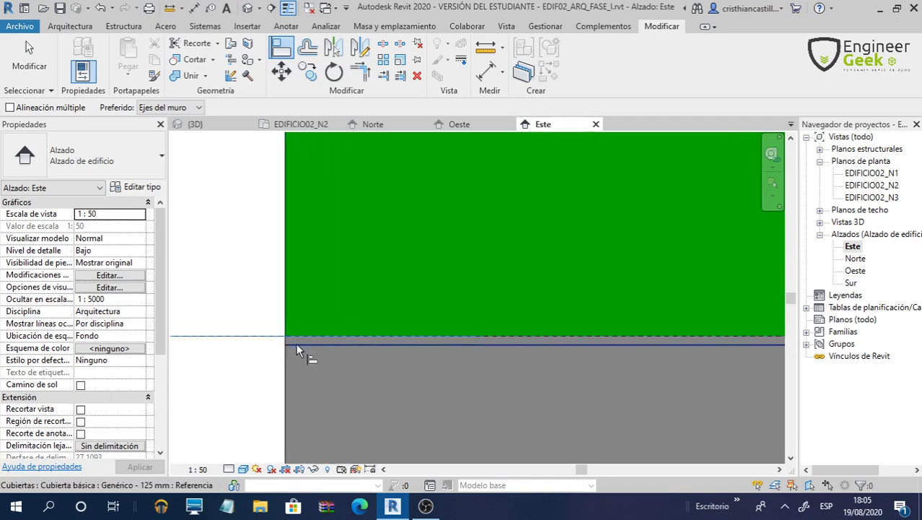
middle_click_drag(306, 354, 338, 363)
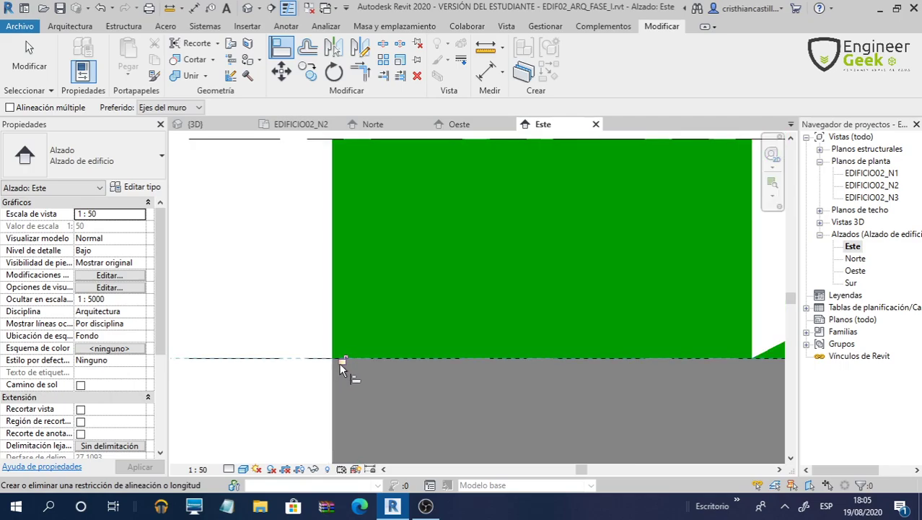
scroll(382, 233, "down", 1)
scroll(282, 275, "up", 2)
middle_click_drag(249, 251, 258, 219)
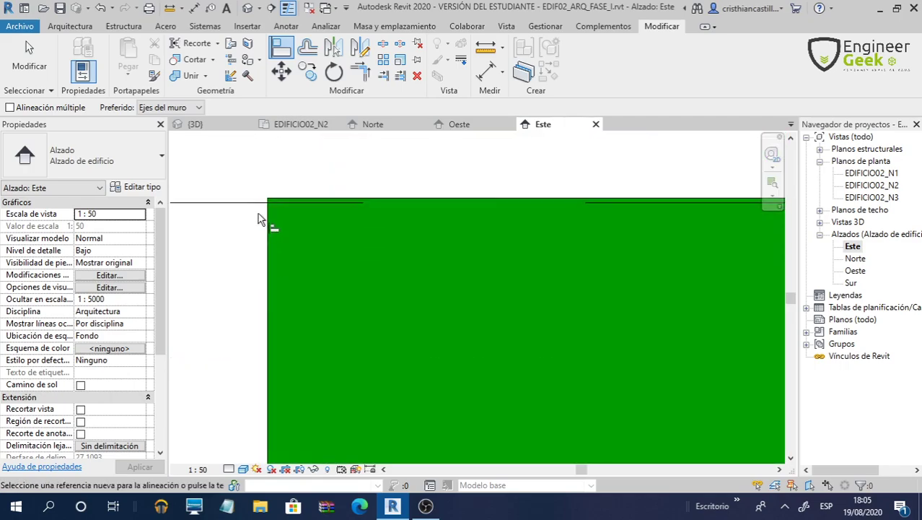
left_click(309, 200)
middle_click_drag(319, 264, 397, 265)
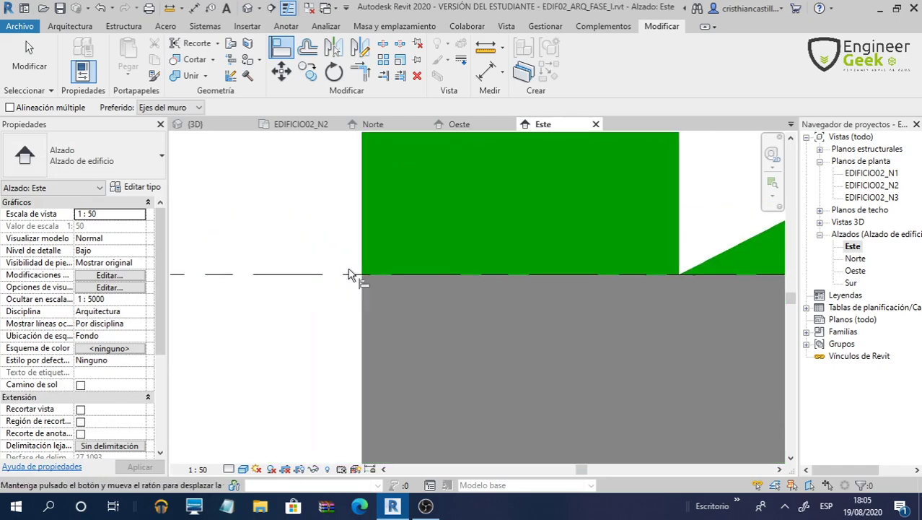
key("Escape")
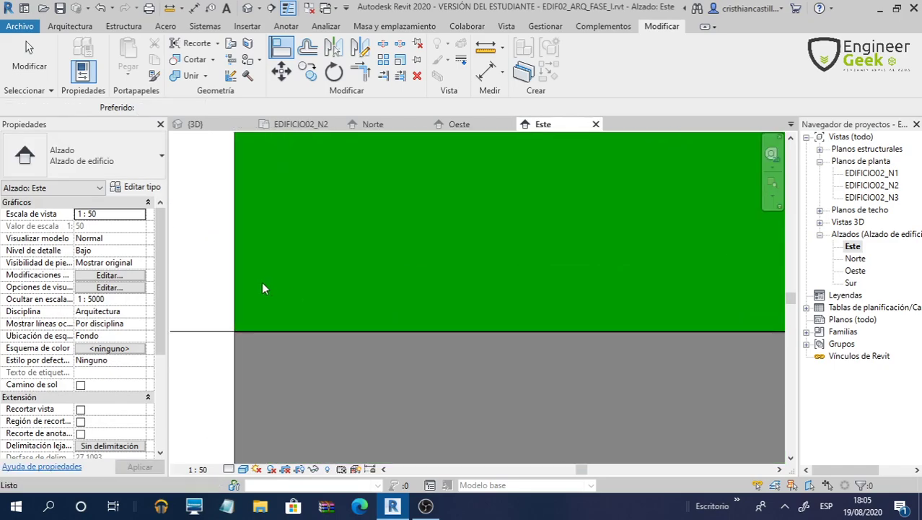
Deselect the rectangular roof and begin an alignment, then cancel it
left_click(238, 287)
middle_click_drag(227, 321, 262, 334)
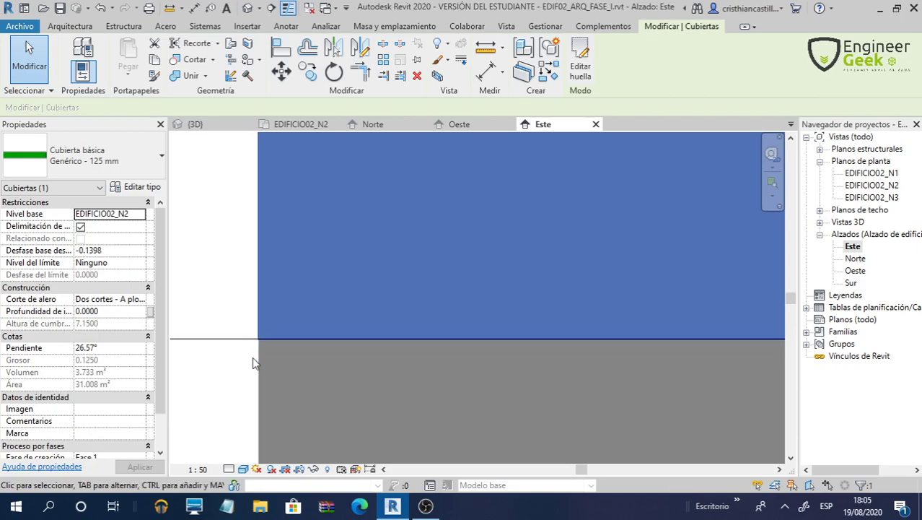
key("Escape")
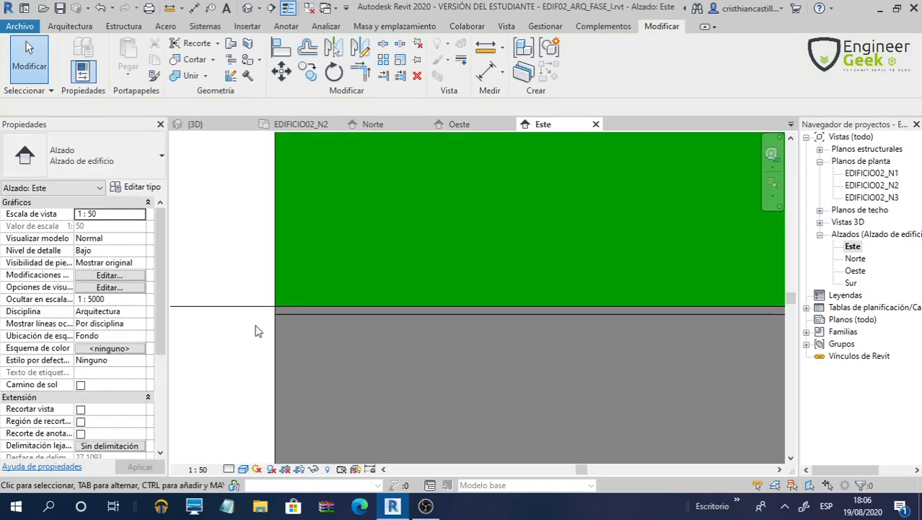
key("a")
key("l")
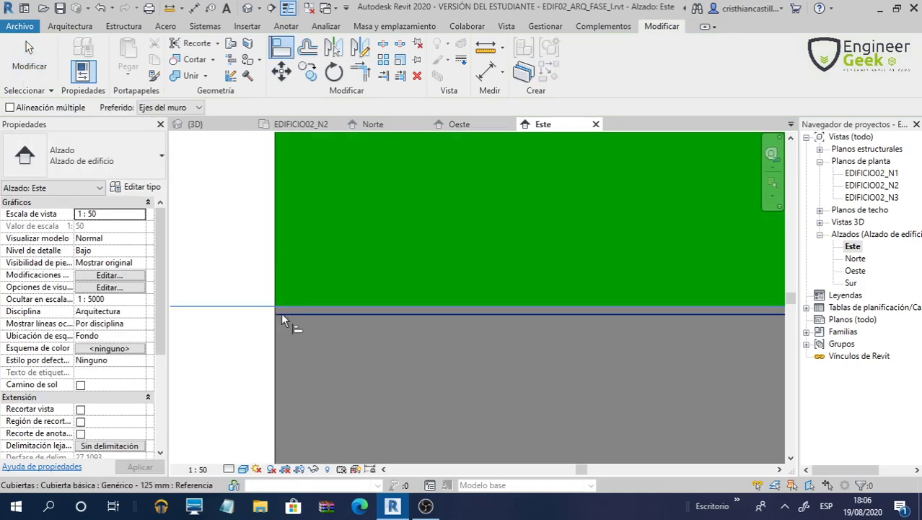
mouse_move(313, 354)
middle_mouse_down()
mouse_move(442, 385)
mouse_move(464, 373)
mouse_move(537, 282)
middle_mouse_up()
scroll(471, 359, "down", 2)
scroll(470, 359, "down", 2)
scroll(498, 303, "up", 2)
key("Escape")
Inspect the green roof piece (EDIFICIO02_N2, -0.1398 offset, 26.57° slope), then deselect it
left_click(510, 285)
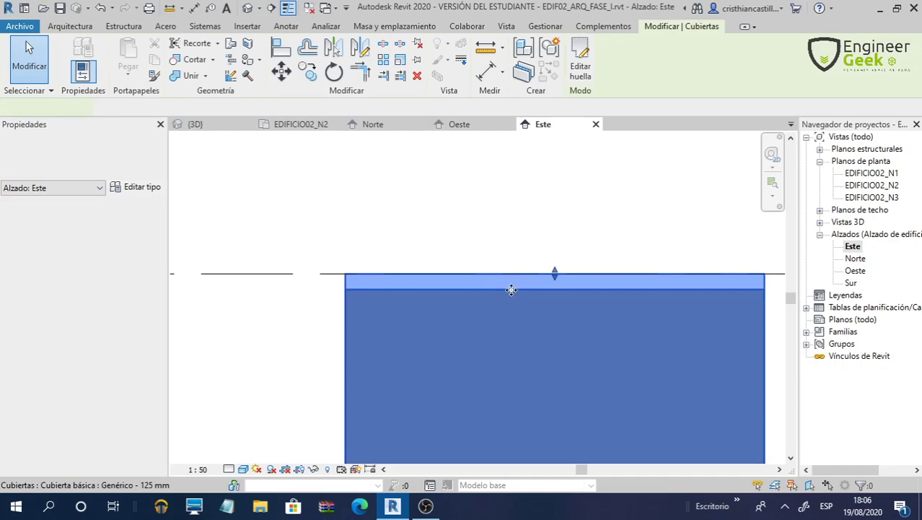
scroll(521, 289, "up", 1)
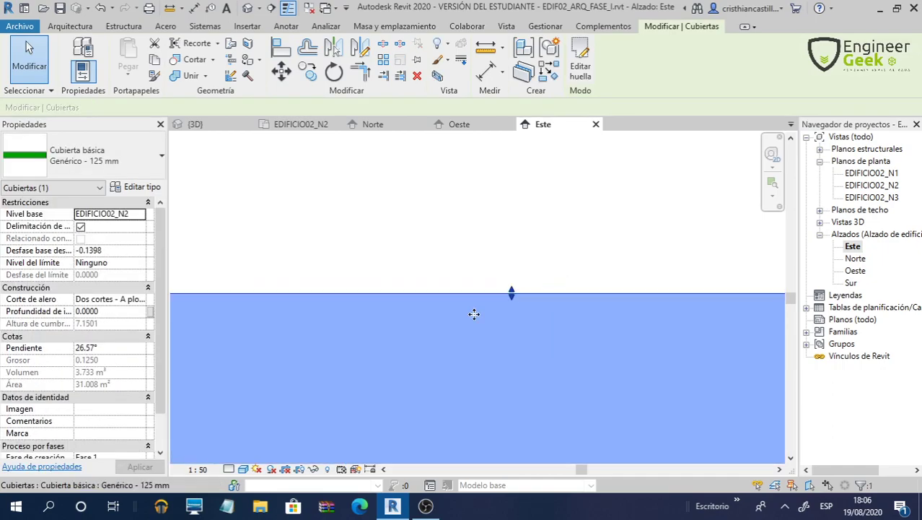
scroll(532, 290, "up", 1)
left_click(628, 227)
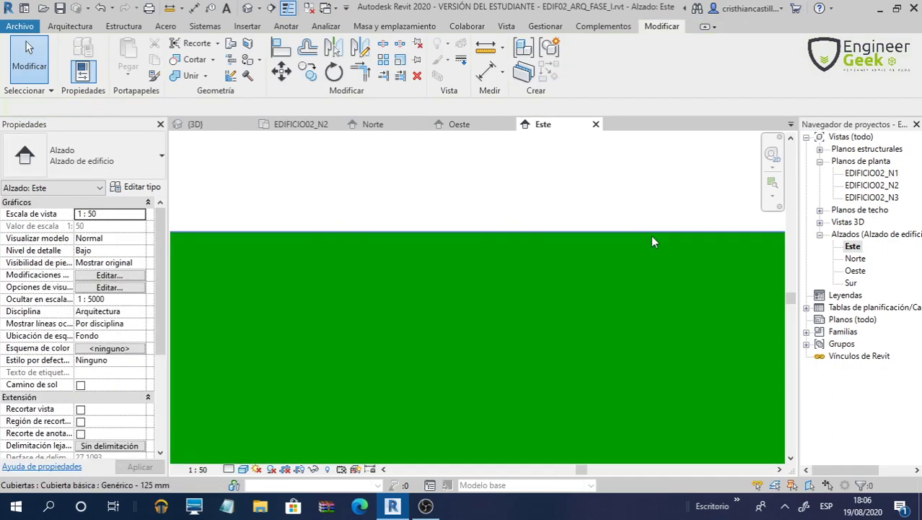
scroll(668, 288, "down", 3)
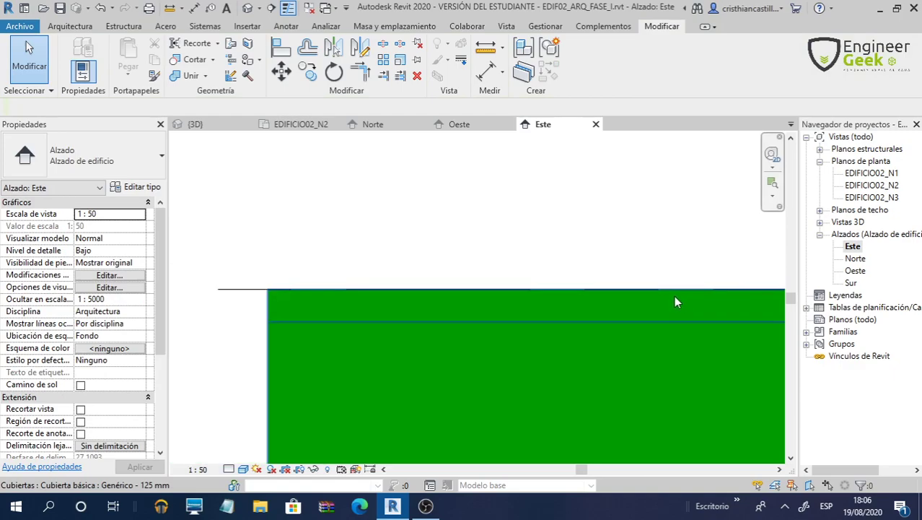
scroll(231, 292, "up", 1)
scroll(237, 279, "down", 2)
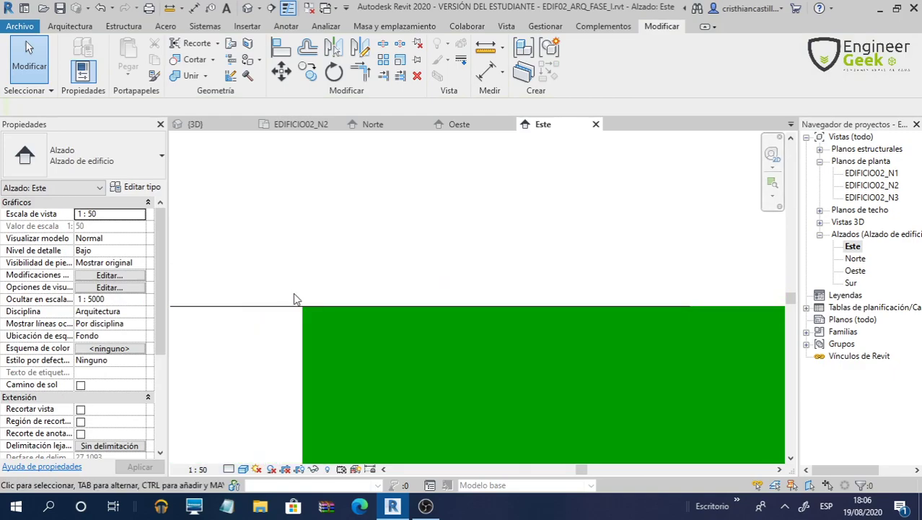
scroll(329, 333, "down", 1)
scroll(335, 338, "up", 1)
scroll(333, 341, "up", 1)
left_click(332, 341)
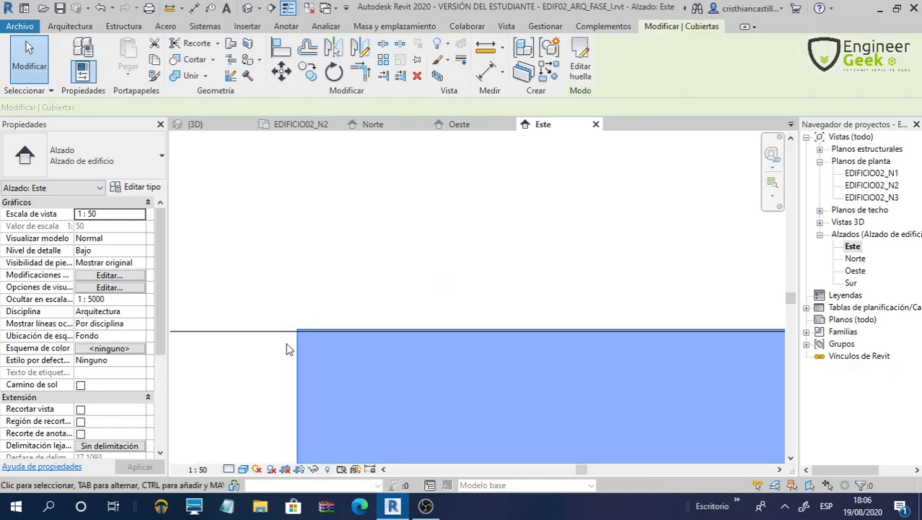
scroll(288, 346, "down", 1)
scroll(275, 353, "down", 1)
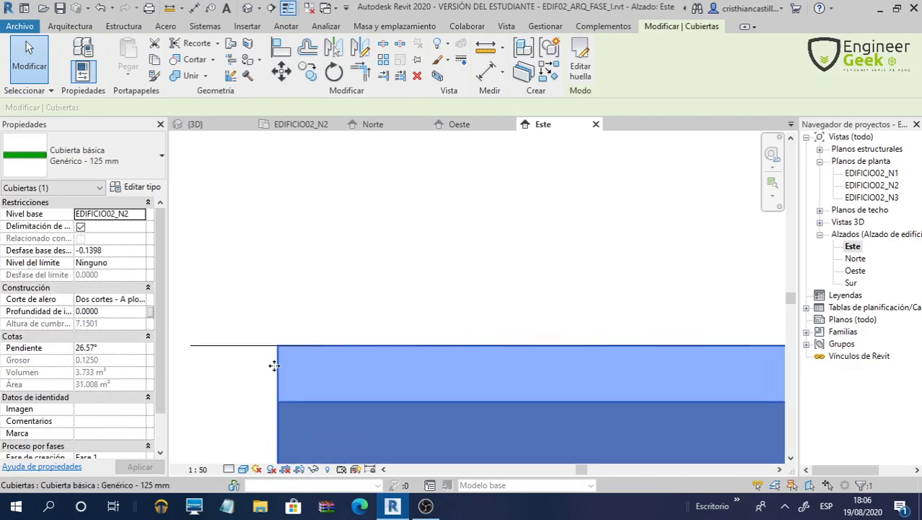
scroll(515, 375, "up", 1)
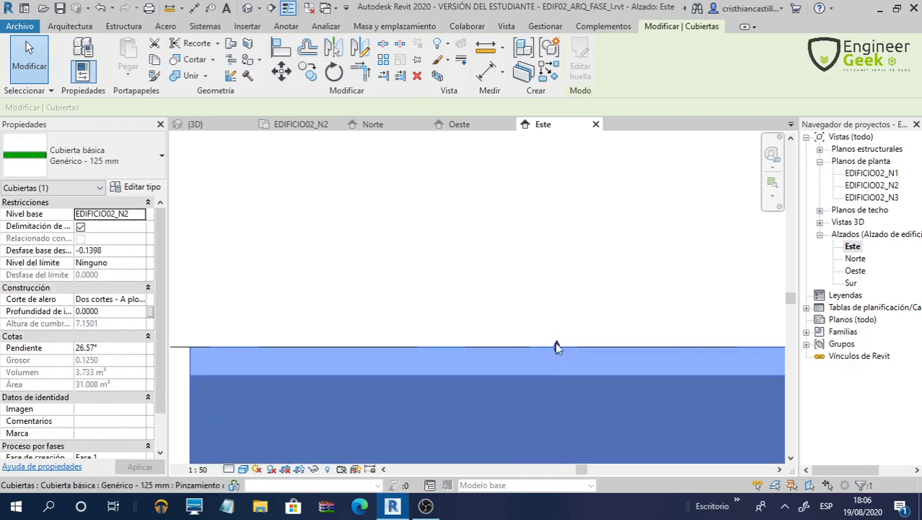
left_click(555, 329)
scroll(321, 319, "down", 1)
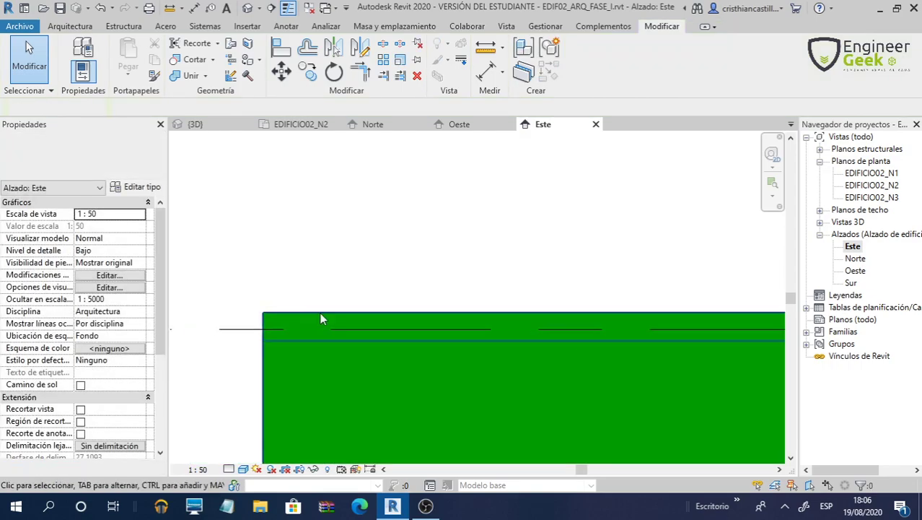
Use Align (AL) to make the flat green roof's edge flush with the wall edge beside the gable roof
key("a")
key("l")
scroll(228, 335, "down", 2)
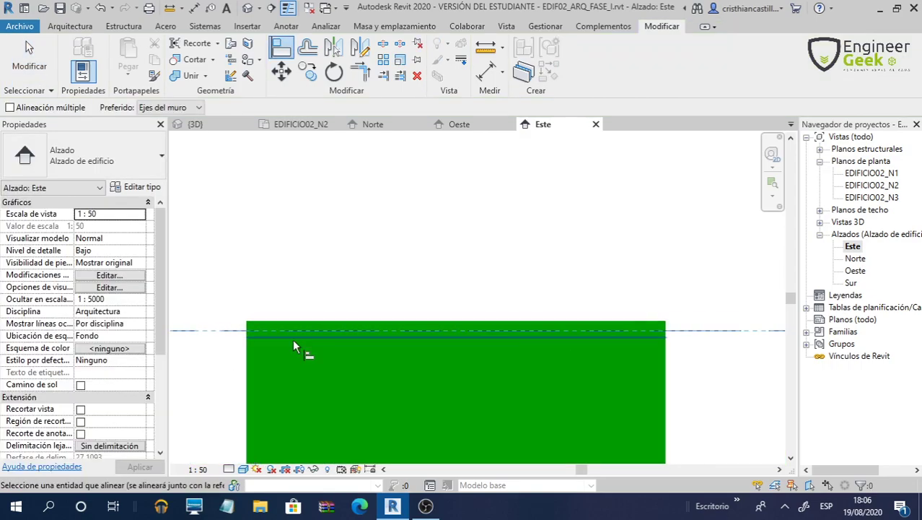
left_click(451, 347)
scroll(416, 438, "up", 2)
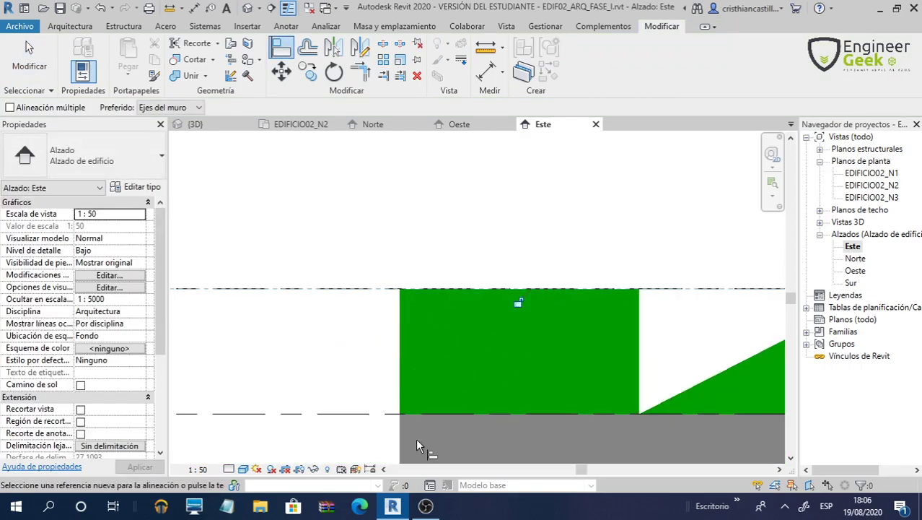
scroll(416, 439, "up", 1)
scroll(400, 405, "up", 1)
scroll(373, 366, "up", 1)
scroll(360, 372, "up", 1)
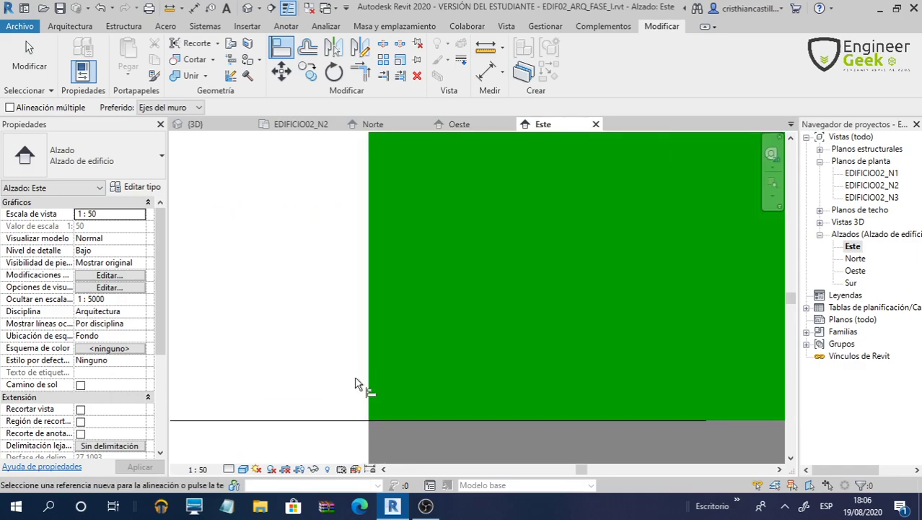
key("Escape")
key("Escape")
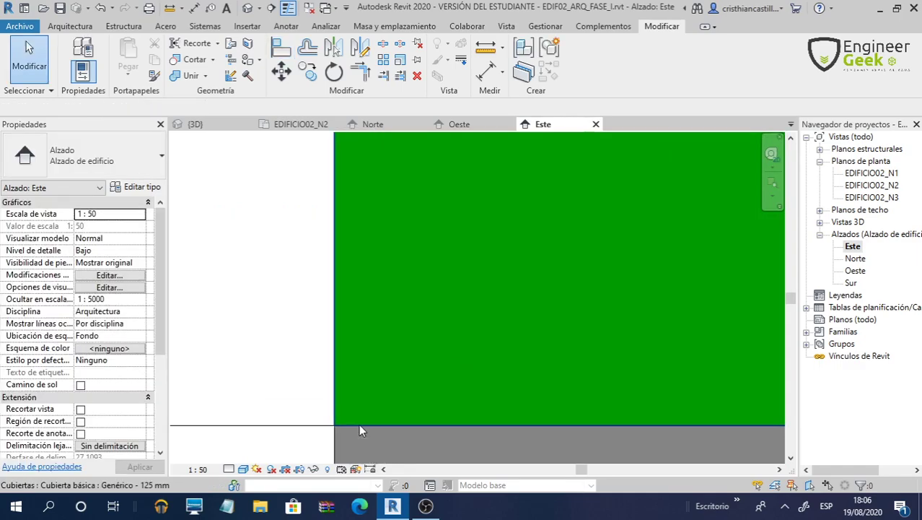
Pan and zoom the Este elevation to check the aligned roof against the walls
left_click(328, 418)
mouse_move(314, 398)
middle_mouse_down()
mouse_move(285, 330)
mouse_move(300, 339)
middle_mouse_up()
left_click(321, 373)
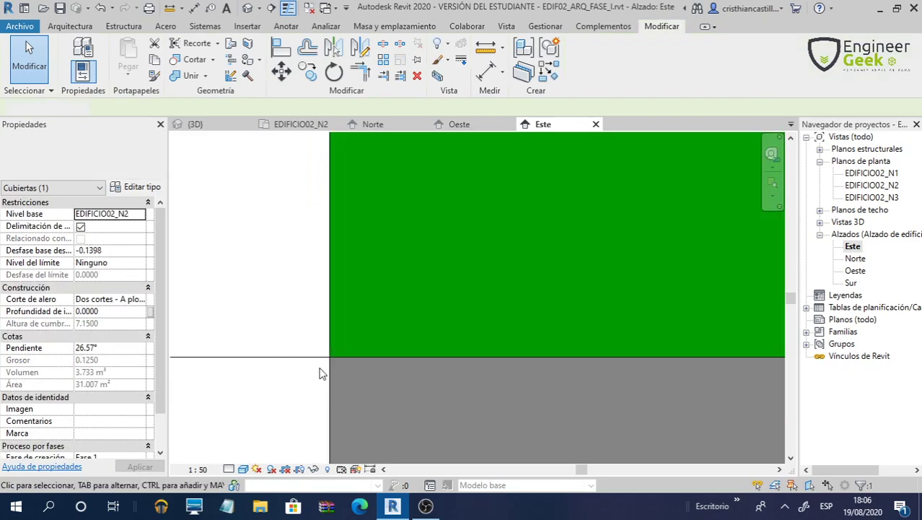
mouse_move(323, 373)
middle_mouse_down()
mouse_move(373, 361)
mouse_move(369, 390)
middle_mouse_up()
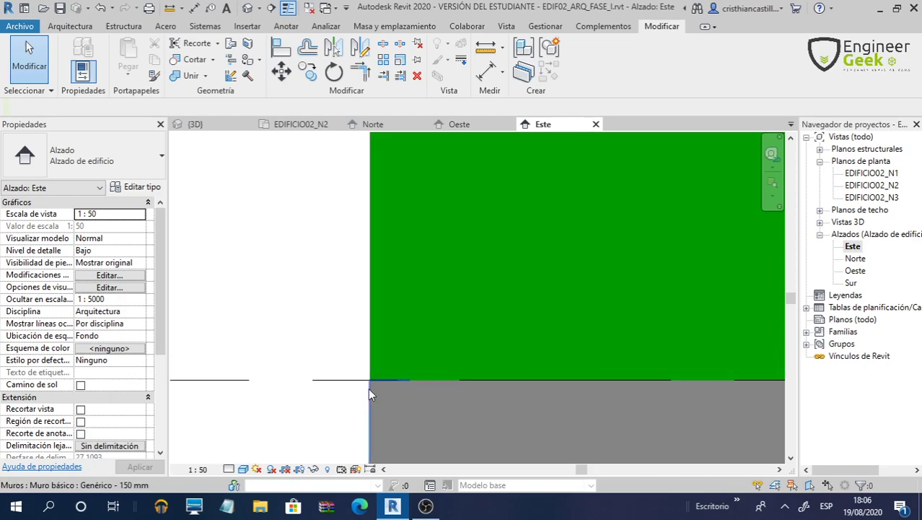
scroll(366, 405, "down", 2)
scroll(366, 405, "down", 2)
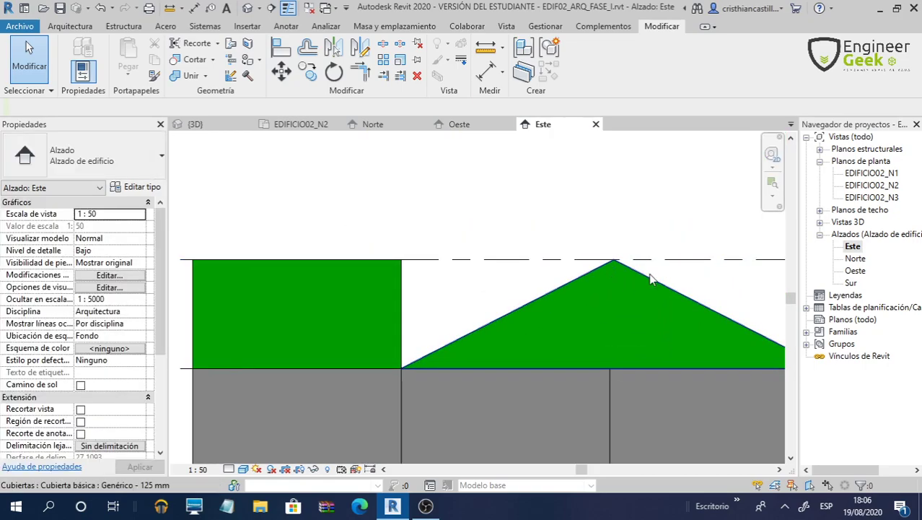
scroll(577, 285, "down", 1)
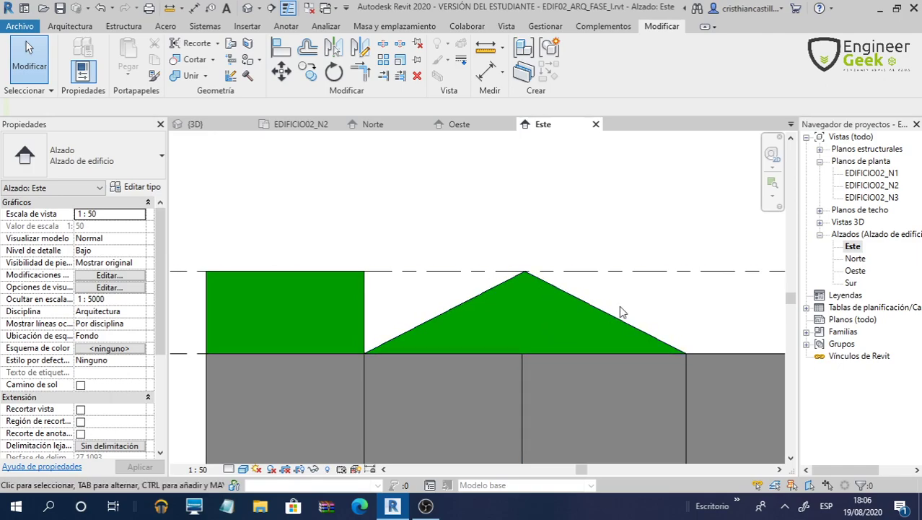
middle_click_drag(622, 312, 579, 306)
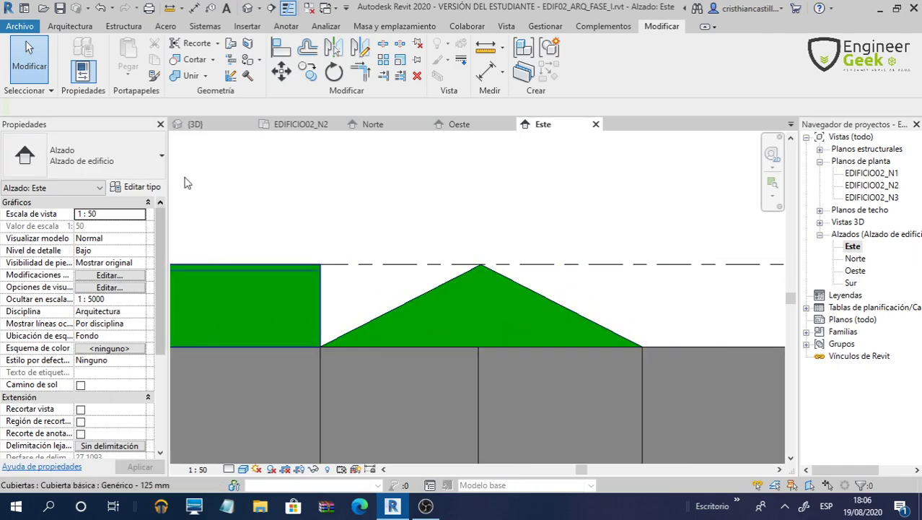
Start a Cubierta por extrusión on the wall face with reference level EDIFICIO02_N2
left_click(92, 26)
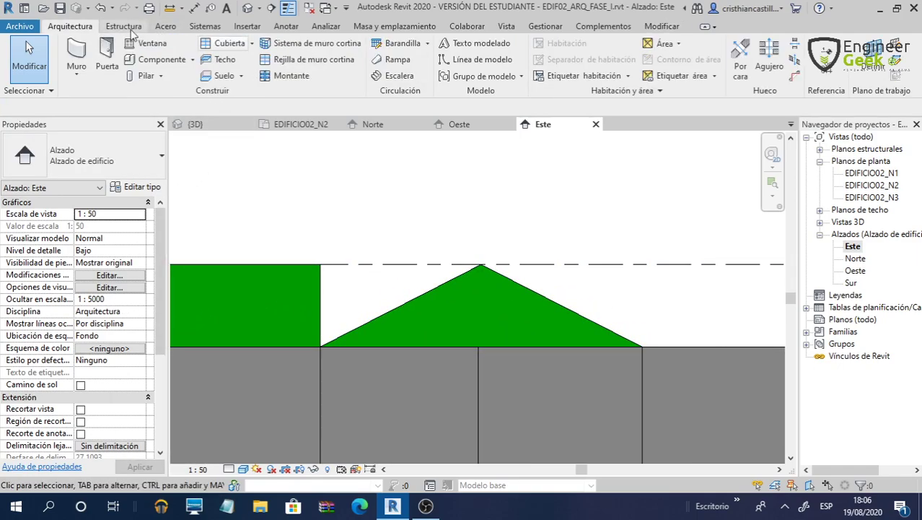
left_click(238, 47)
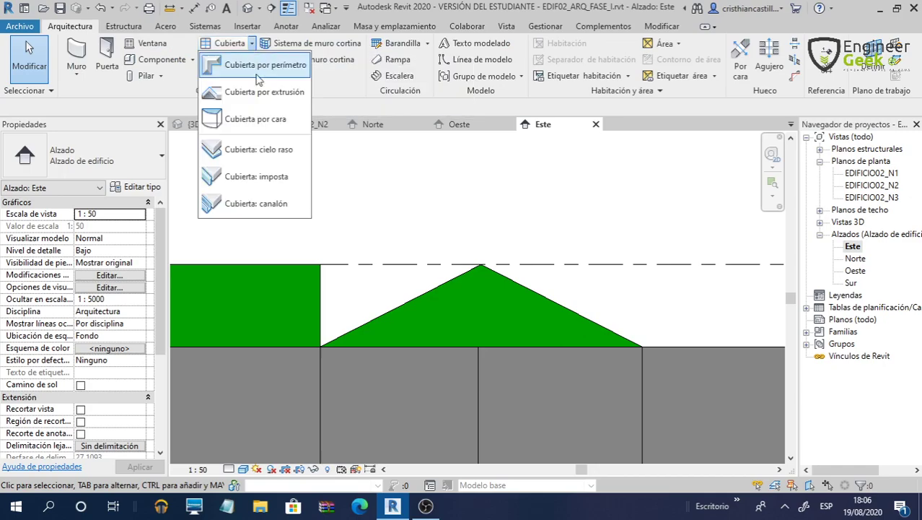
left_click(246, 91)
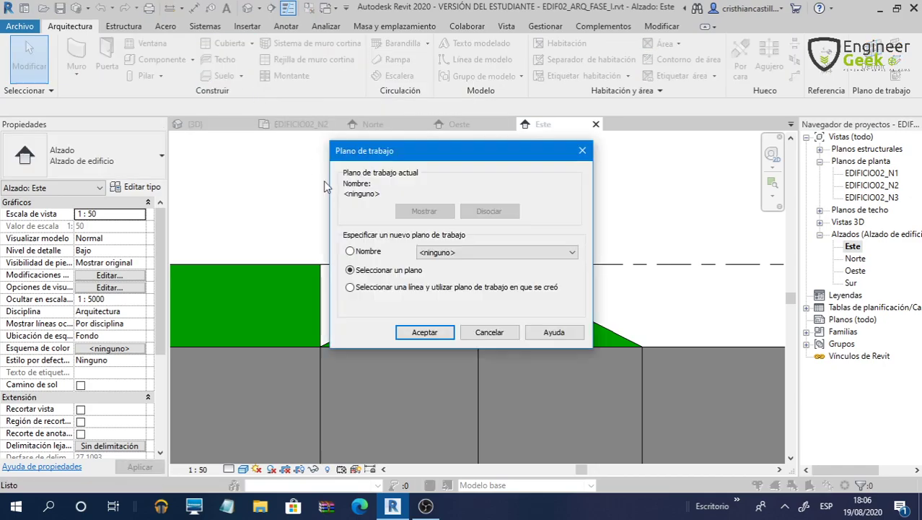
left_click(436, 332)
middle_click_drag(423, 420, 406, 384)
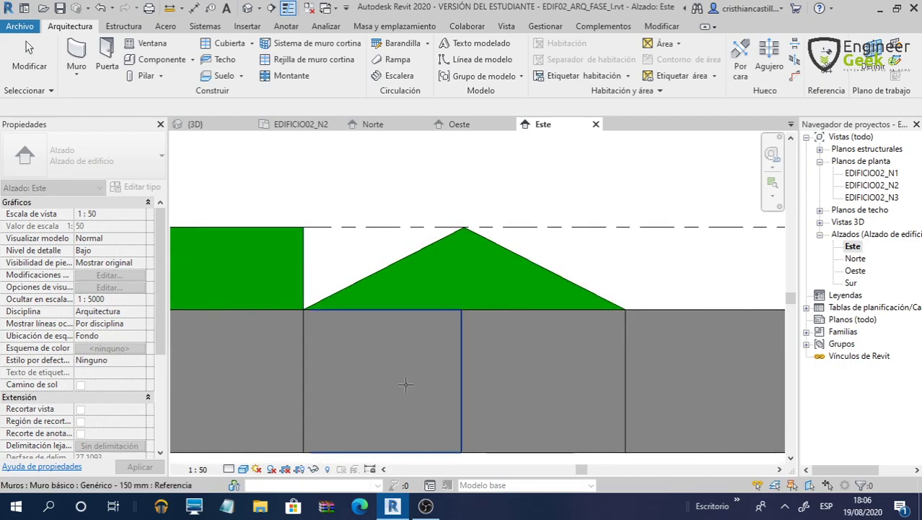
left_click(381, 389)
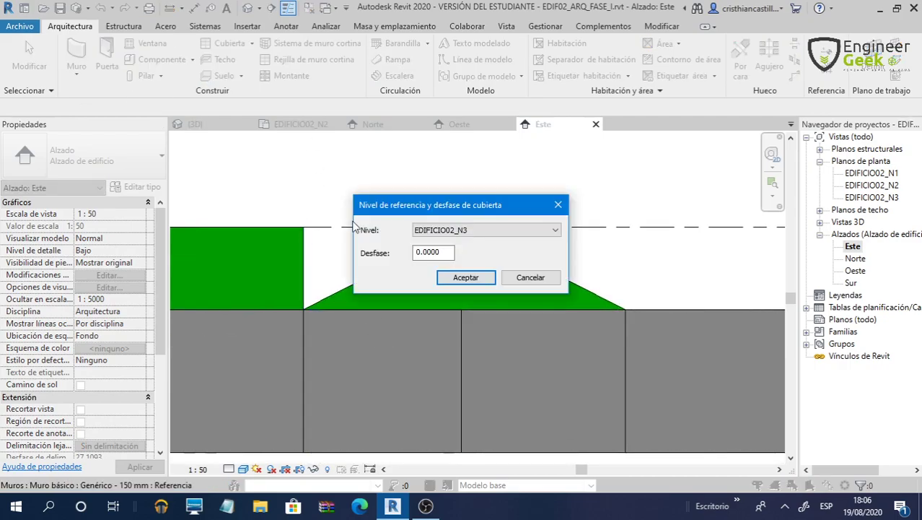
left_click(490, 234)
left_click(491, 252)
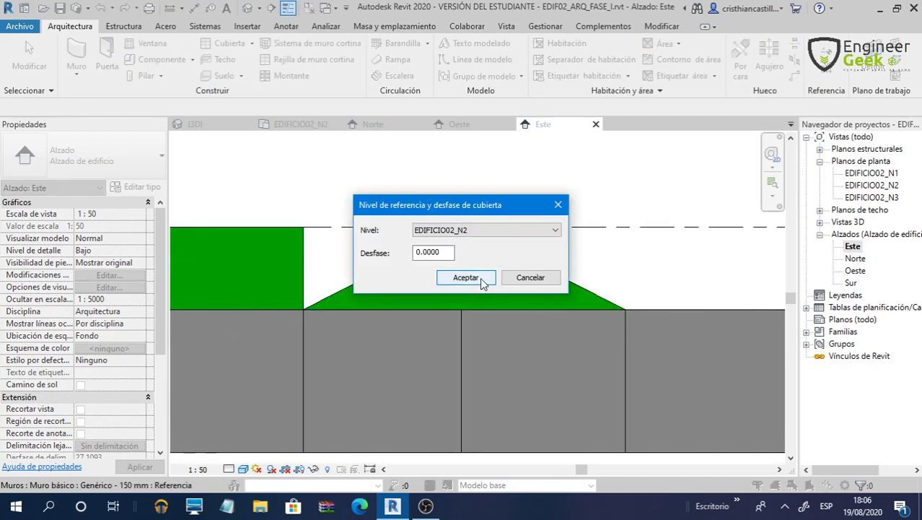
left_click(482, 280)
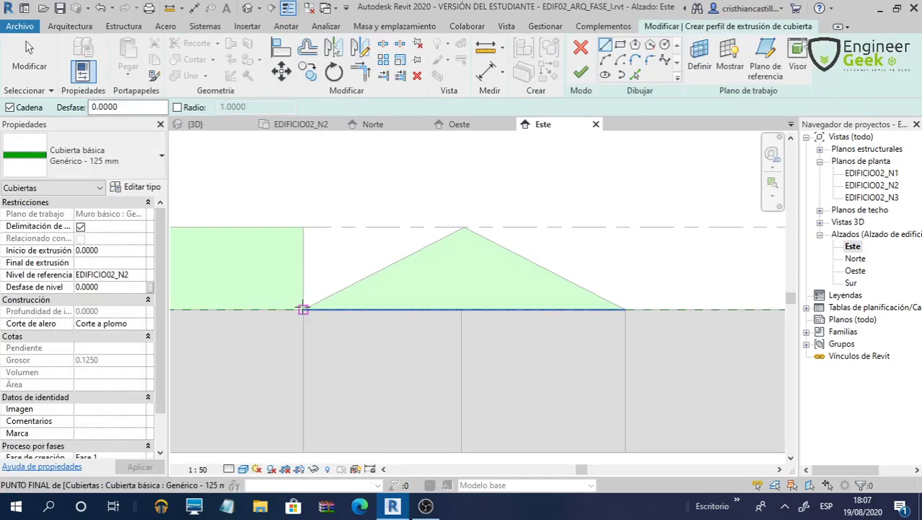
Sketch the roof profile from the wall corner up to the ridge and down to the right corner, then finish
left_click(303, 308)
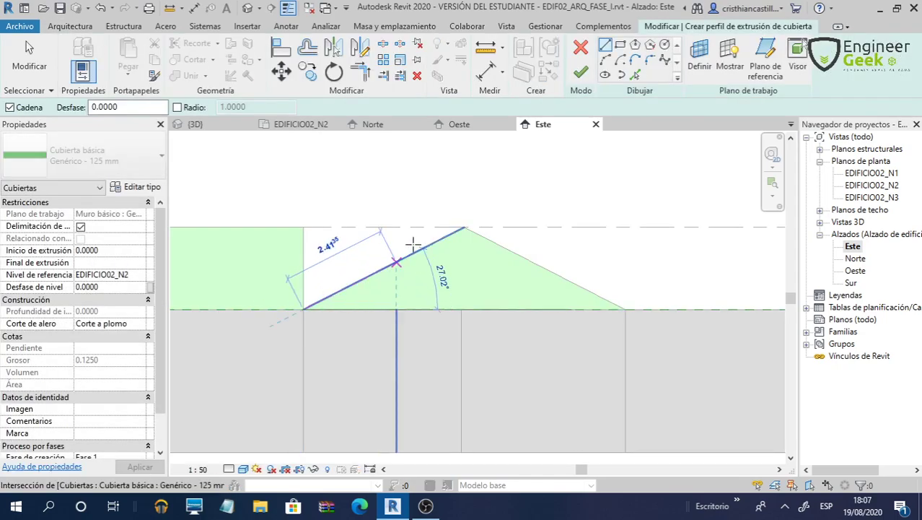
left_click(463, 230)
scroll(506, 318, "up", 2)
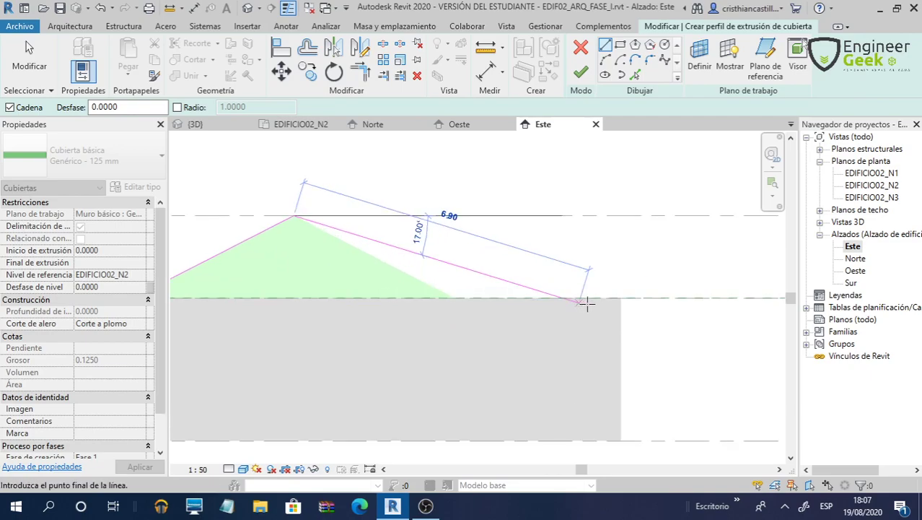
left_click(639, 296)
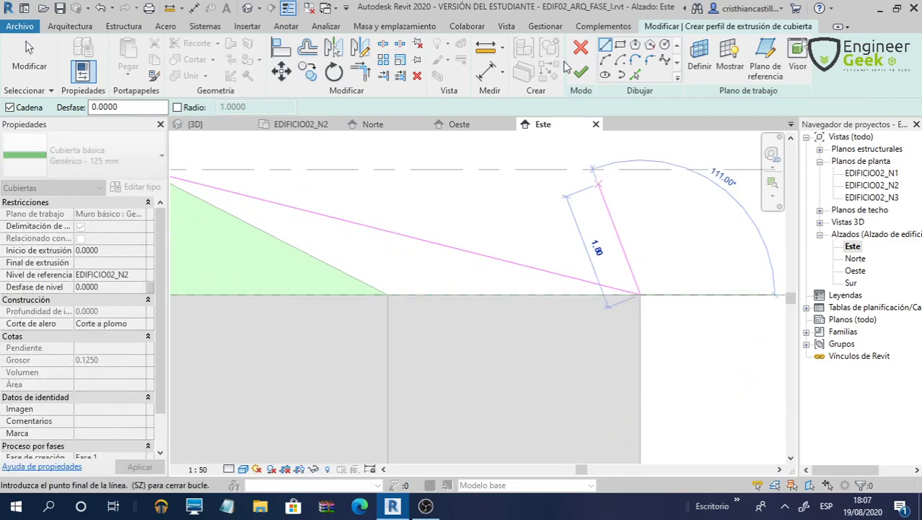
left_click(581, 75)
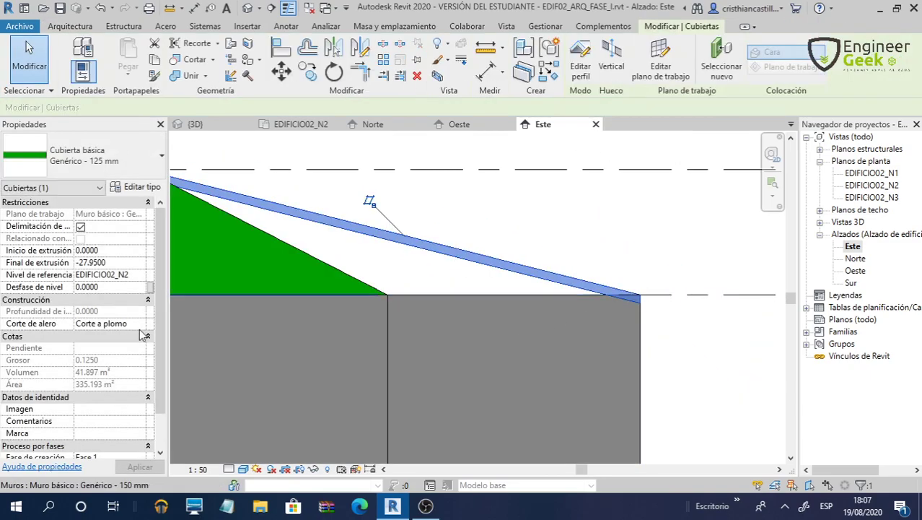
Set the extruded roof's Corte de alero to Dos cortes - A plomo
left_click(140, 325)
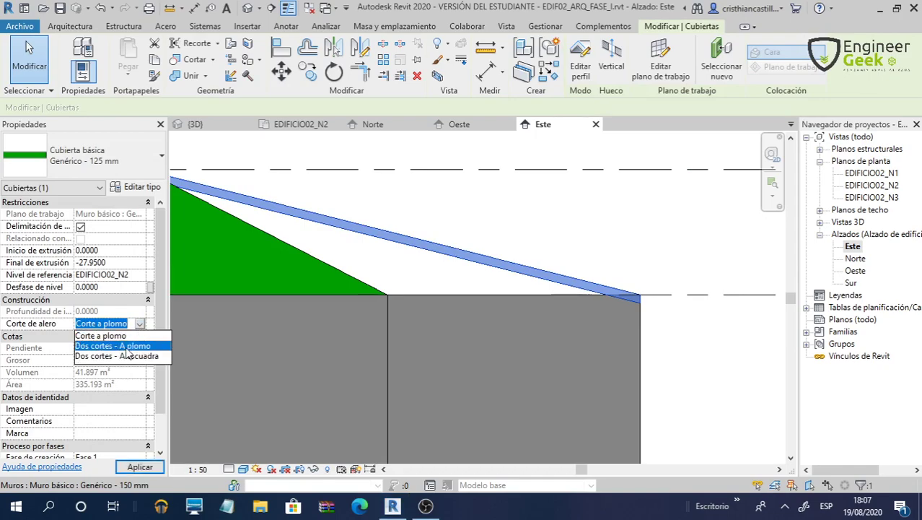
left_click(125, 346)
scroll(598, 246, "down", 2)
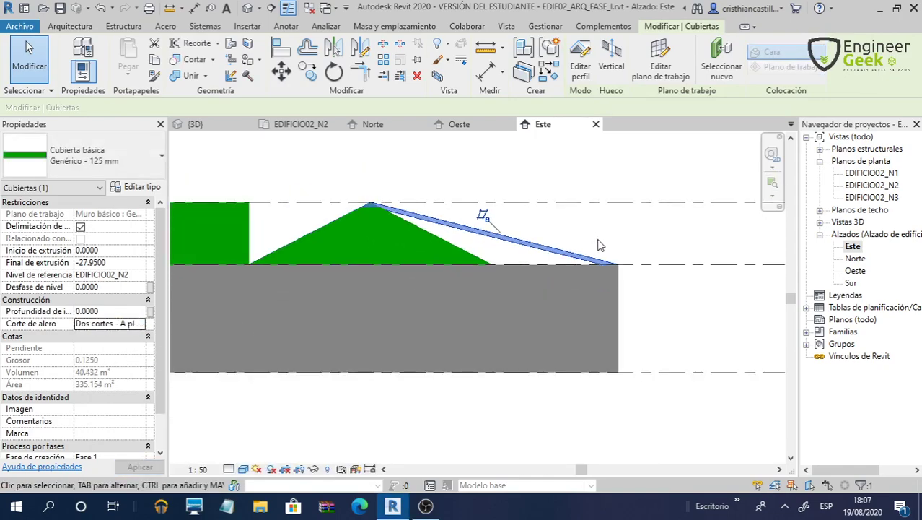
left_click(365, 184)
Zoom and pan the Este elevation to check the extruded roof, then switch to the {3D} view
scroll(366, 184, "up", 2)
scroll(372, 184, "up", 2)
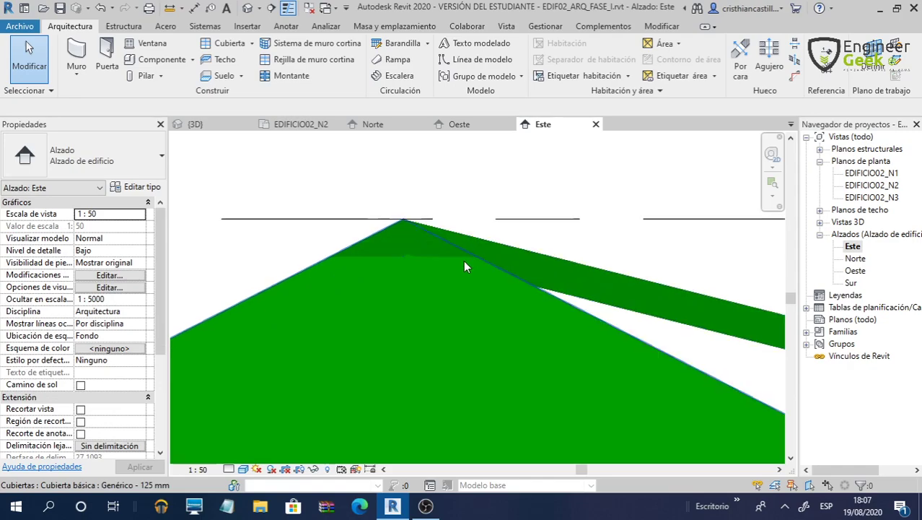
scroll(377, 184, "up", 2)
scroll(342, 202, "up", 3)
scroll(325, 214, "down", 2)
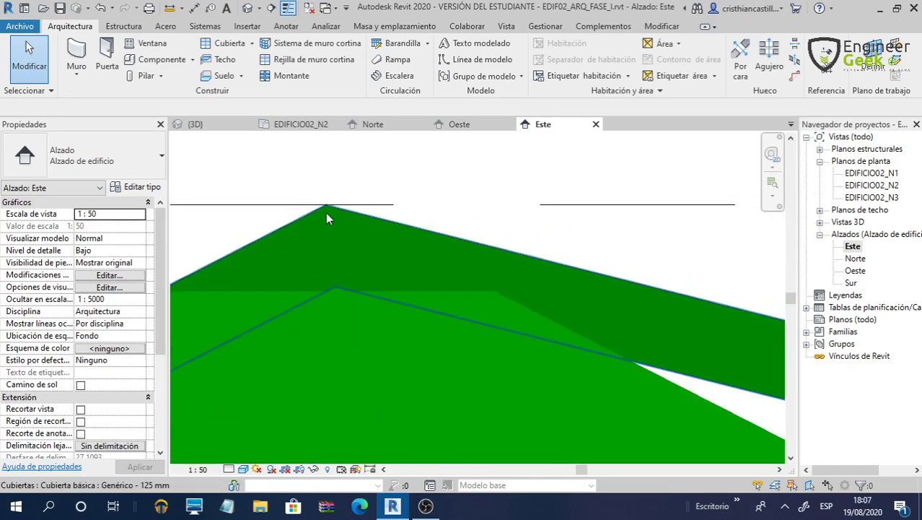
scroll(329, 228, "down", 2)
scroll(332, 242, "down", 2)
scroll(341, 255, "down", 2)
scroll(577, 288, "up", 2)
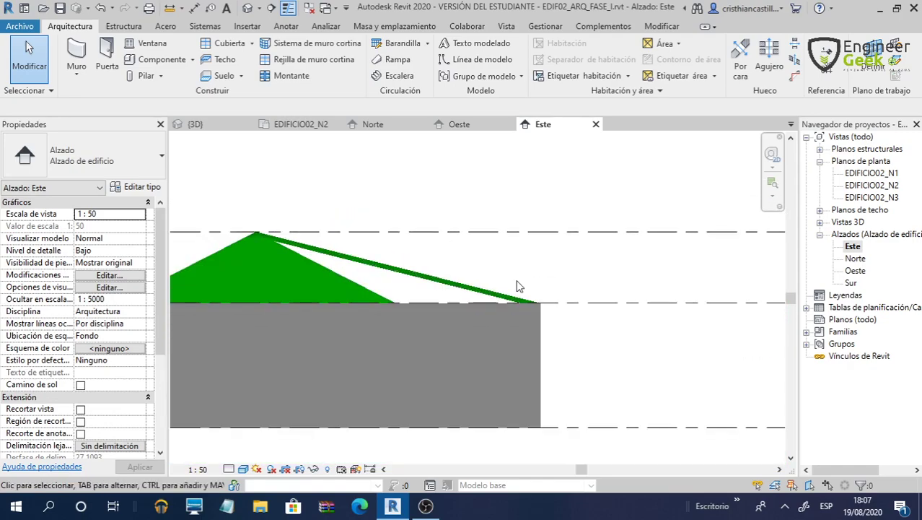
scroll(577, 303, "up", 2)
scroll(601, 340, "up", 2)
scroll(546, 327, "up", 2)
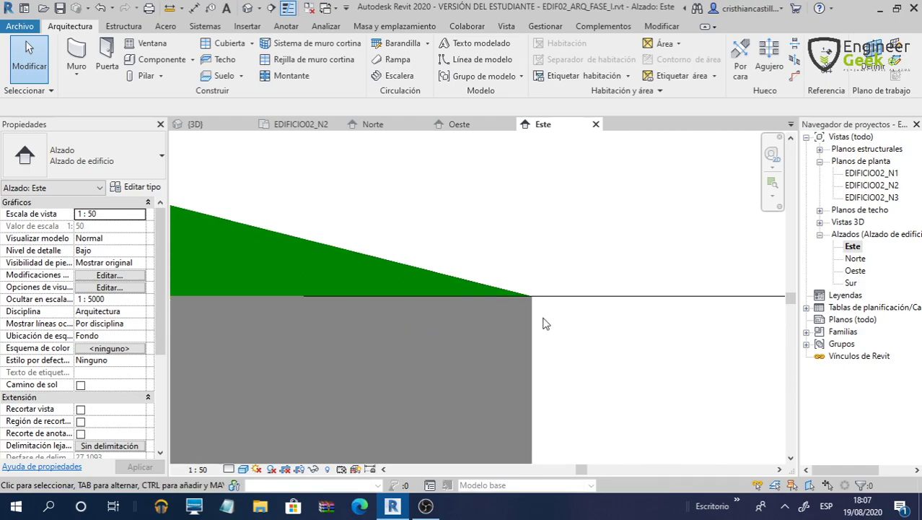
scroll(633, 270, "up", 2)
scroll(577, 268, "down", 2)
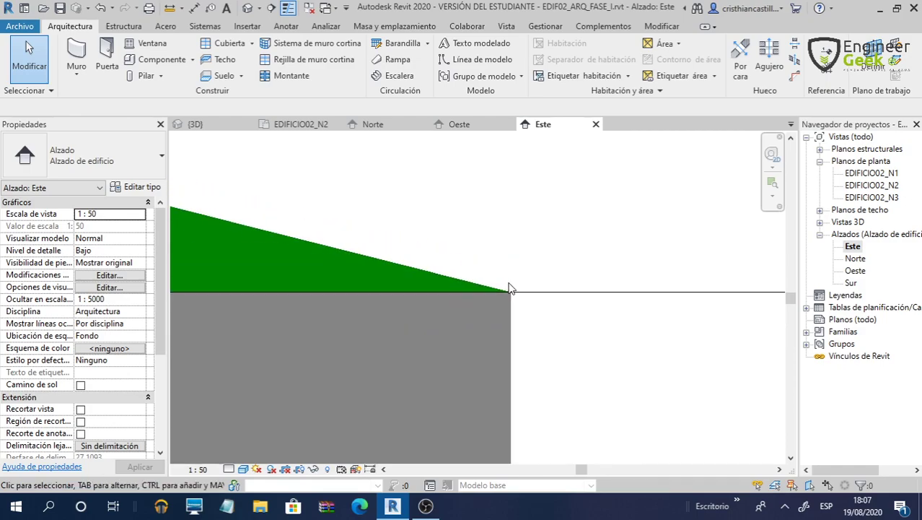
middle_click_drag(493, 313, 570, 327)
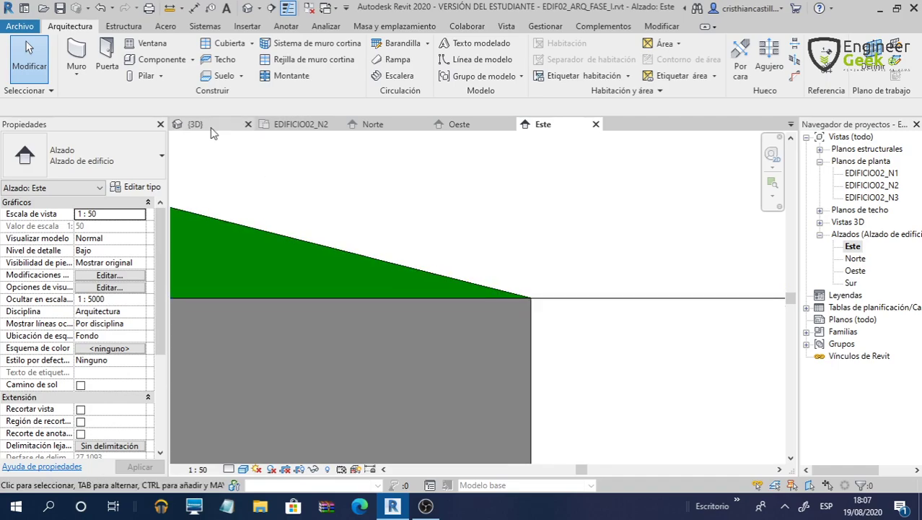
key("ctrl+Tab")
Drag the extruded roof's far end back to the wall edge
scroll(466, 303, "down", 3)
left_click(463, 304)
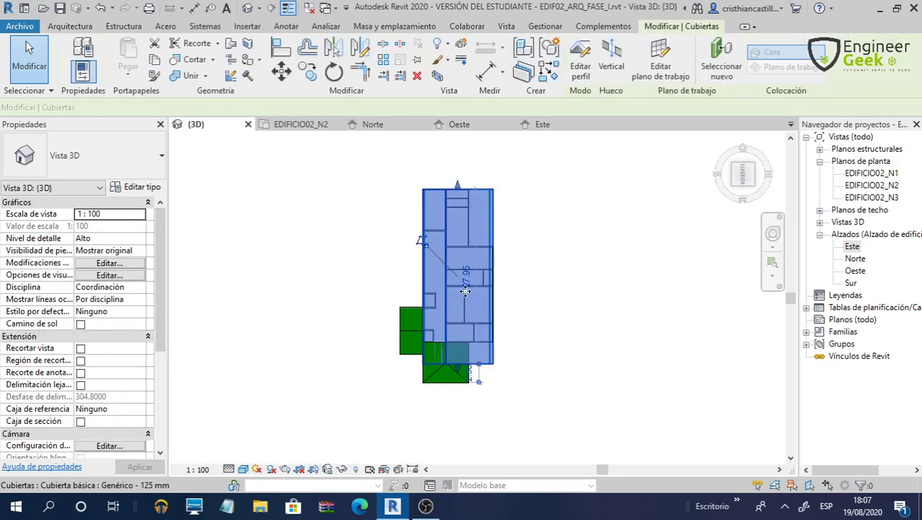
scroll(476, 274, "up", 5)
left_click_drag(456, 195, 445, 328)
scroll(487, 332, "up", 4)
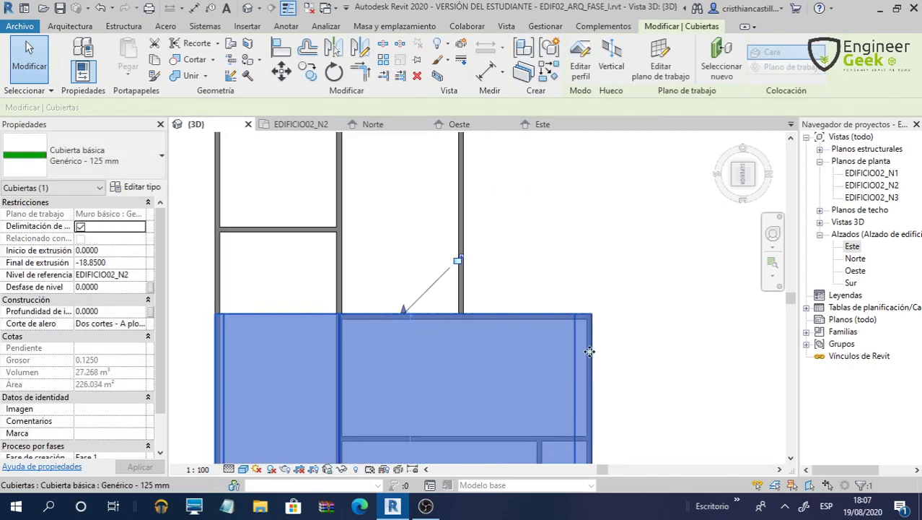
left_click(613, 200)
scroll(601, 268, "down", 3)
scroll(589, 265, "down", 2)
scroll(588, 265, "down", 2)
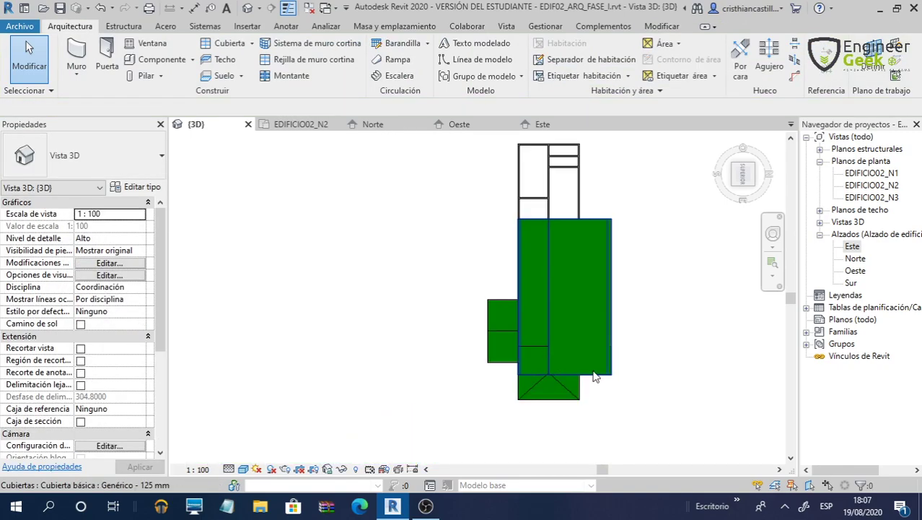
Pull the roof's near end back to the wall edge so the extrusion starts at -3.45
left_click(594, 377)
scroll(577, 368, "up", 3)
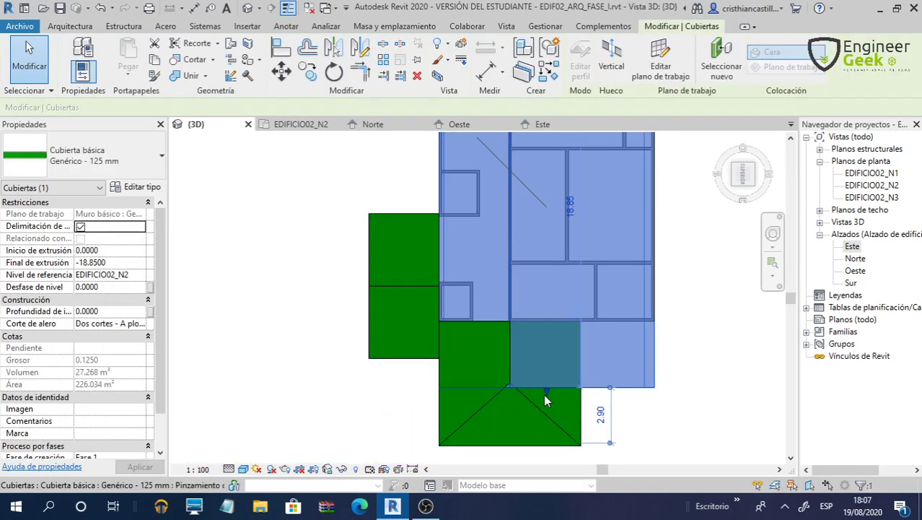
left_click_drag(546, 390, 544, 319)
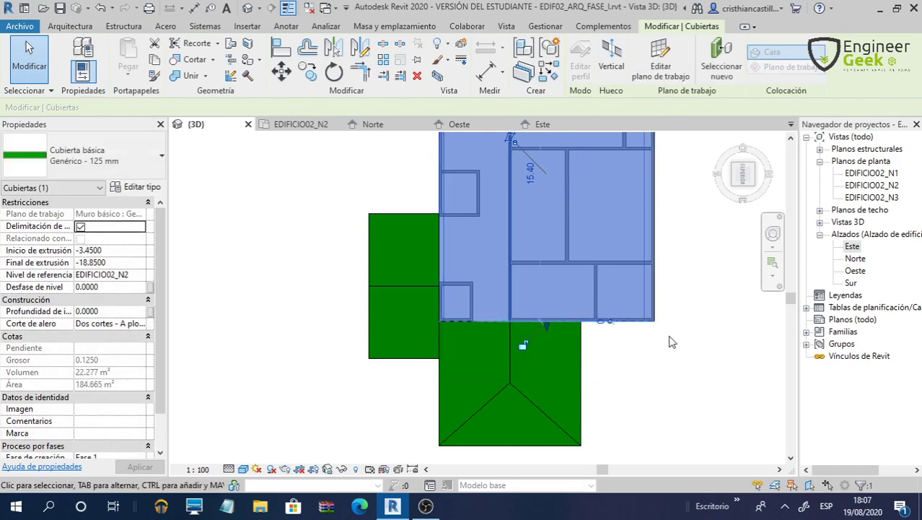
left_click(671, 343)
mouse_move(653, 403)
middle_mouse_down("shift")
mouse_move(699, 354)
mouse_move(603, 341)
mouse_move(463, 413)
mouse_move(507, 404)
middle_mouse_up("shift")
Orbit and zoom the 3D view to inspect the whole building and its green roofs
scroll(506, 404, "down", 2)
mouse_move(551, 375)
middle_mouse_down("shift")
mouse_move(693, 369)
mouse_move(518, 328)
middle_mouse_up("shift")
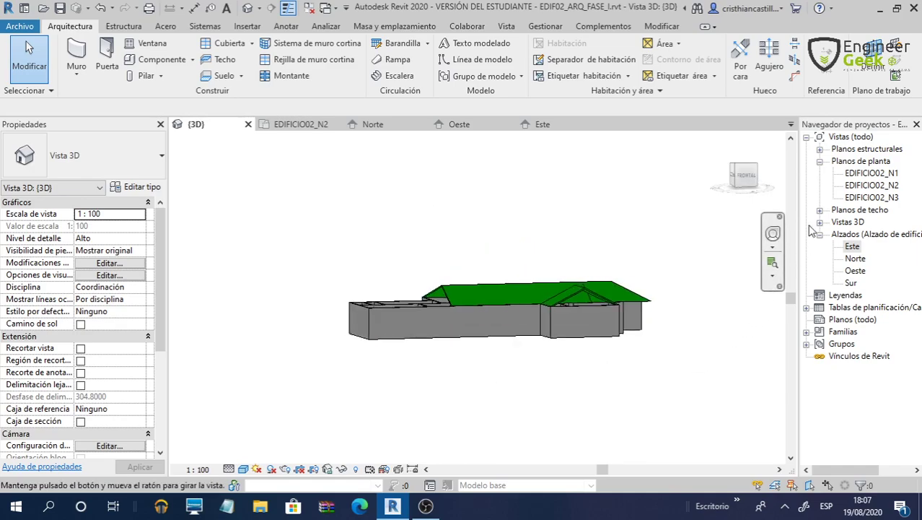
scroll(612, 319, "up", 3)
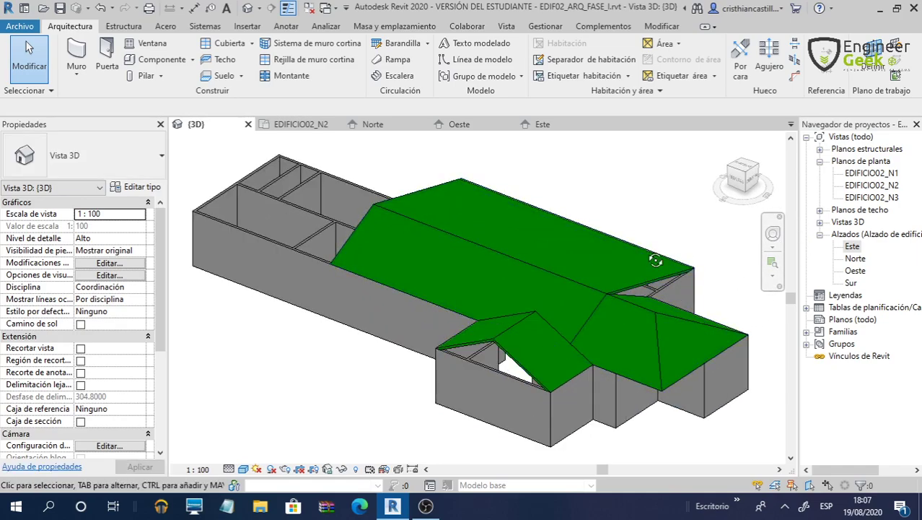
mouse_move(655, 261)
middle_mouse_down("shift")
mouse_move(587, 237)
mouse_move(585, 294)
middle_mouse_up("shift")
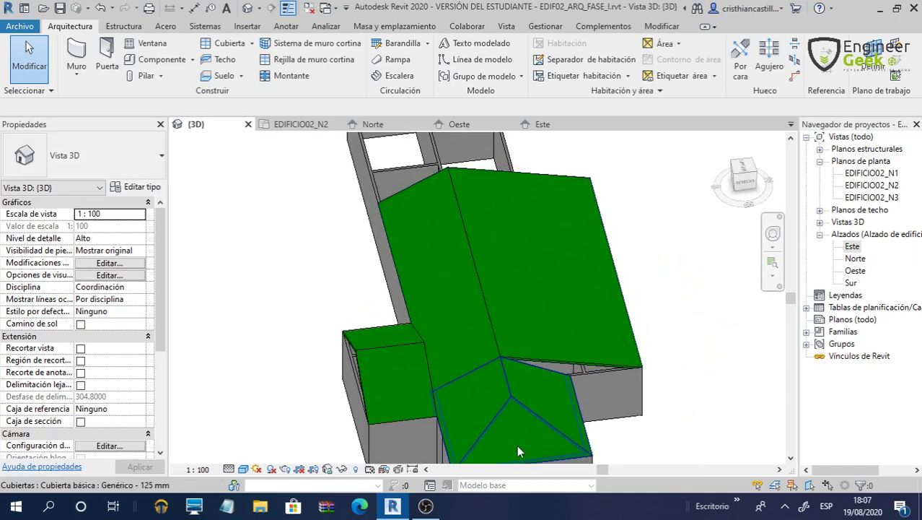
mouse_move(516, 445)
middle_mouse_down("shift")
mouse_move(463, 319)
mouse_move(494, 313)
mouse_move(459, 294)
middle_mouse_up("shift")
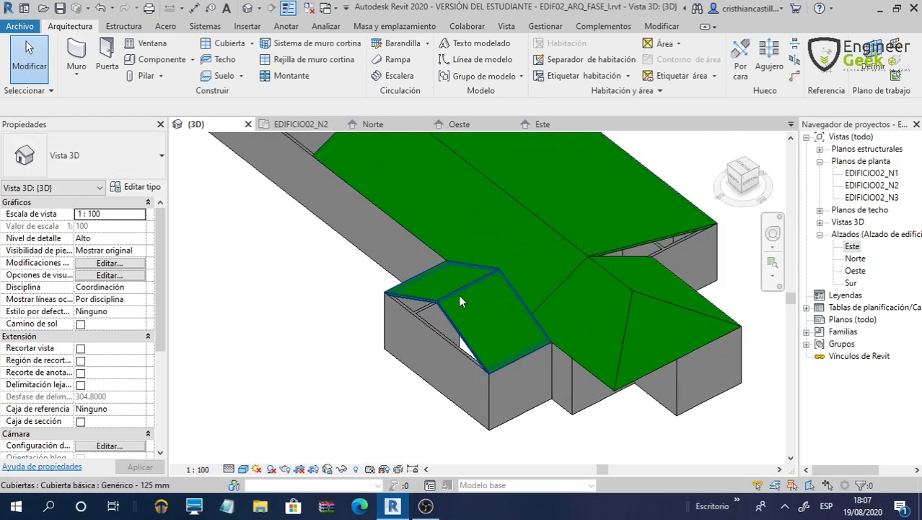
scroll(469, 340, "down", 1)
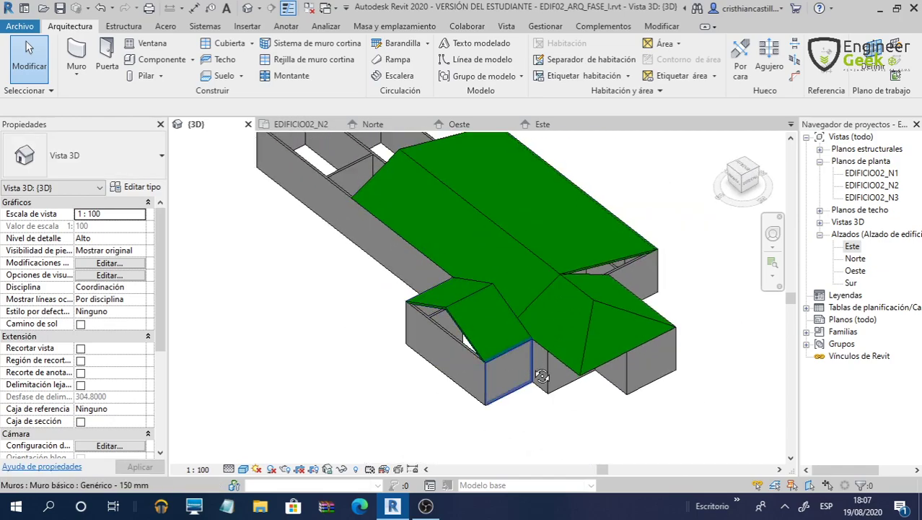
middle_click_drag(541, 375, 497, 273, "shift")
middle_click_drag(610, 427, 506, 273, "shift")
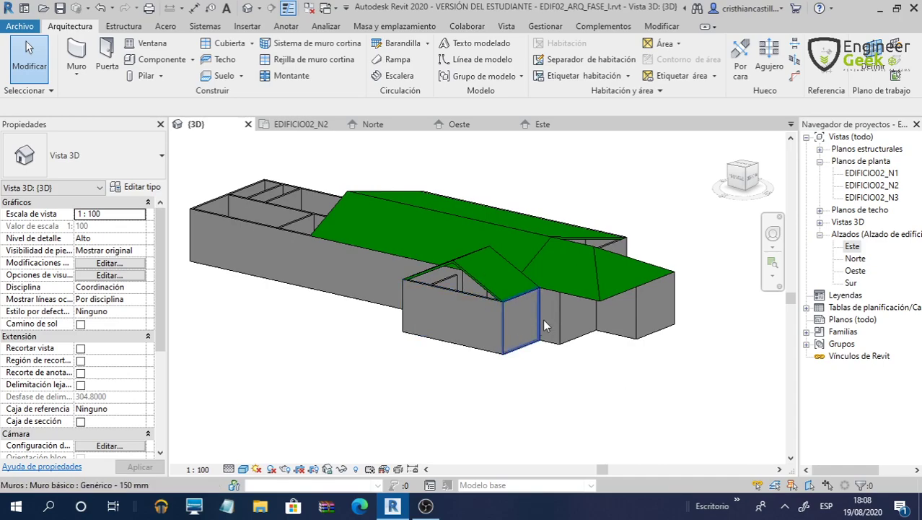
scroll(542, 321, "up", 1)
scroll(534, 346, "up", 1)
scroll(505, 325, "up", 1)
scroll(476, 289, "up", 1)
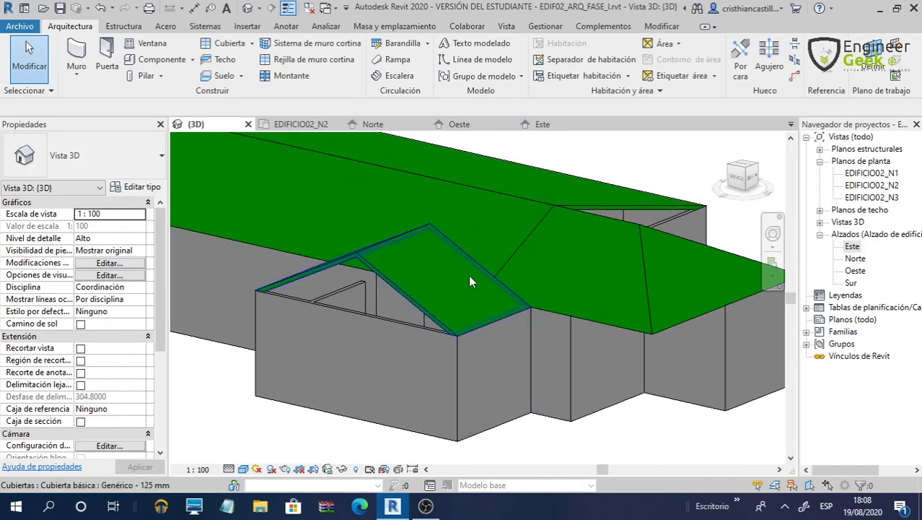
Select the gable, extruded and hip roofs in turn to inspect their properties
left_click(470, 276)
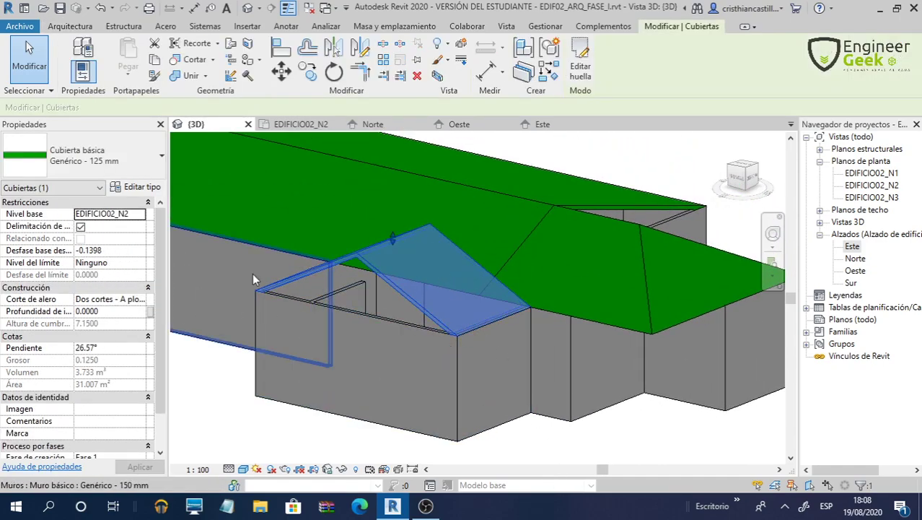
left_click(461, 197)
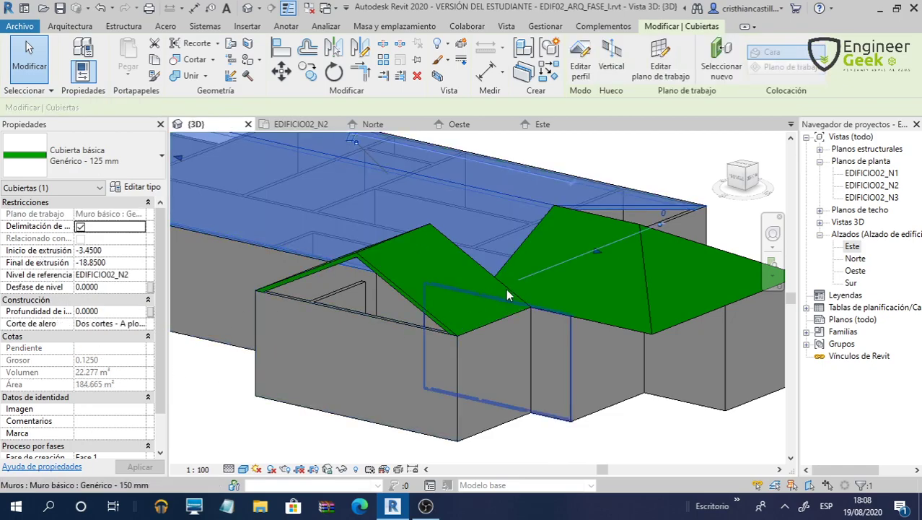
left_click(615, 296)
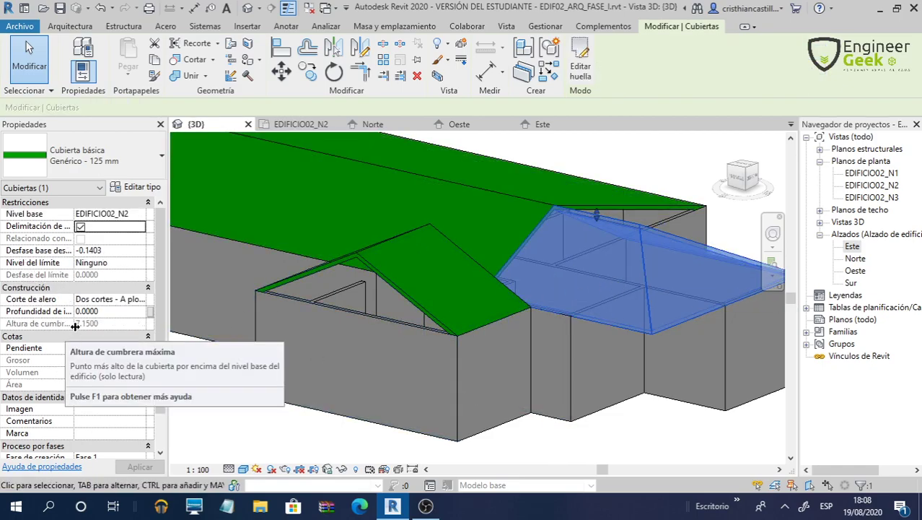
left_click(245, 425)
Orbit to an angled top view of the roofs and bring up the Modificar tools
scroll(553, 311, "down", 2)
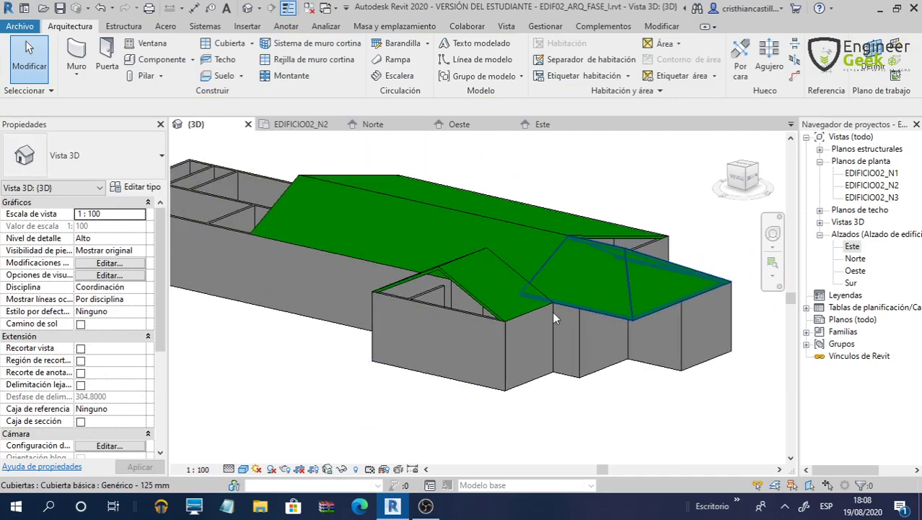
mouse_move(529, 398)
middle_mouse_down("shift")
mouse_move(648, 438)
mouse_move(576, 433)
middle_mouse_up("shift")
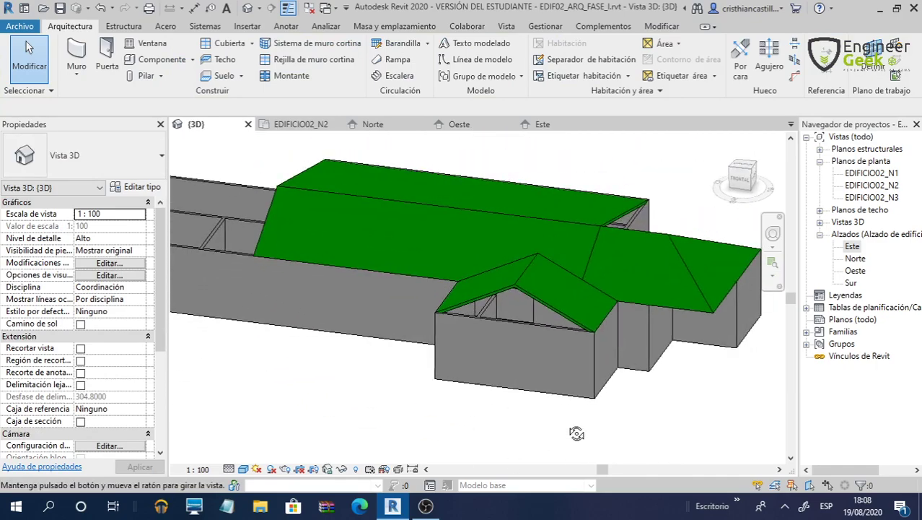
scroll(462, 302, "up", 2)
scroll(524, 320, "up", 2)
scroll(509, 327, "up", 2)
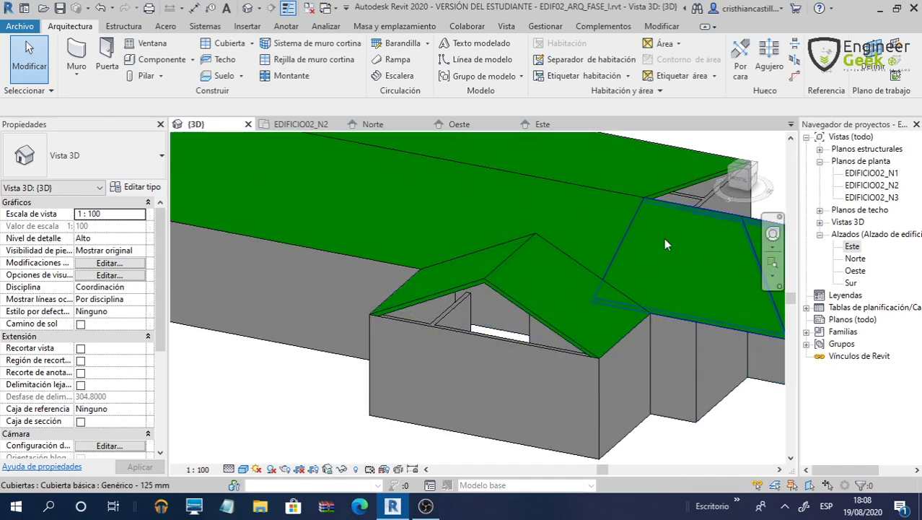
scroll(626, 235, "down", 3)
mouse_move(626, 235)
middle_mouse_down("shift")
mouse_move(620, 459)
mouse_move(433, 360)
middle_mouse_up("shift")
scroll(418, 303, "up", 2)
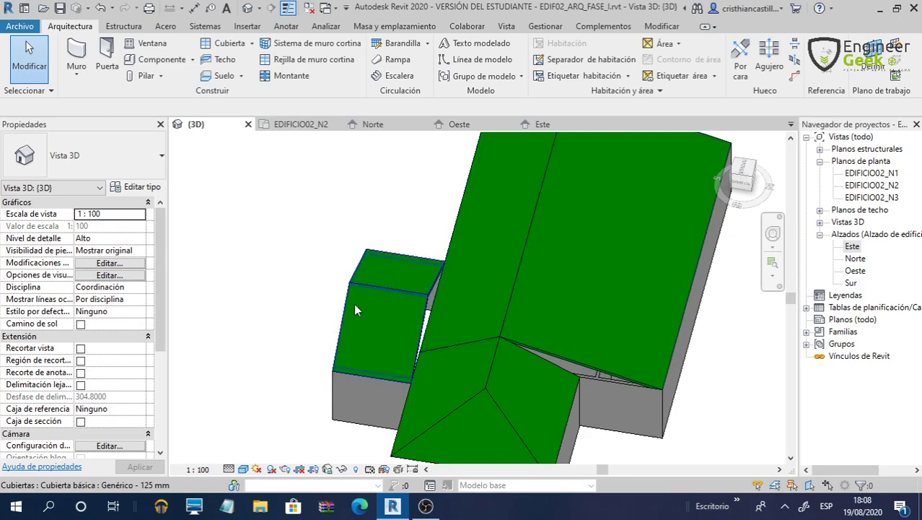
mouse_move(548, 254)
middle_mouse_down("shift")
mouse_move(591, 291)
mouse_move(670, 260)
mouse_move(447, 257)
mouse_move(606, 249)
mouse_move(505, 274)
middle_mouse_up("shift")
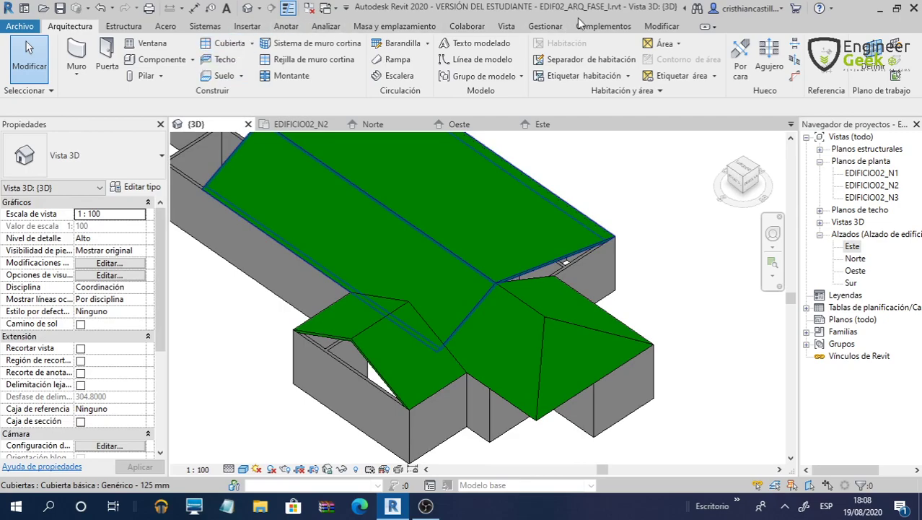
left_click(649, 29)
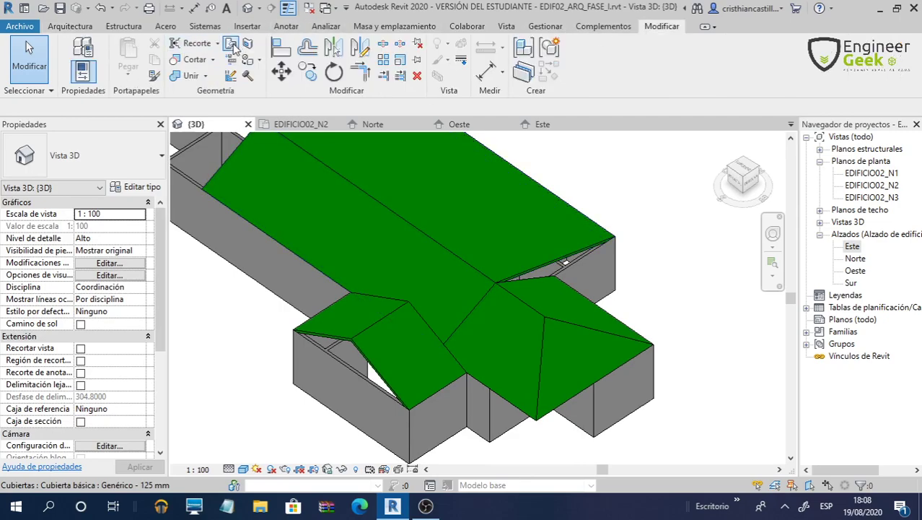
middle_click_drag(388, 257, 325, 217, "shift")
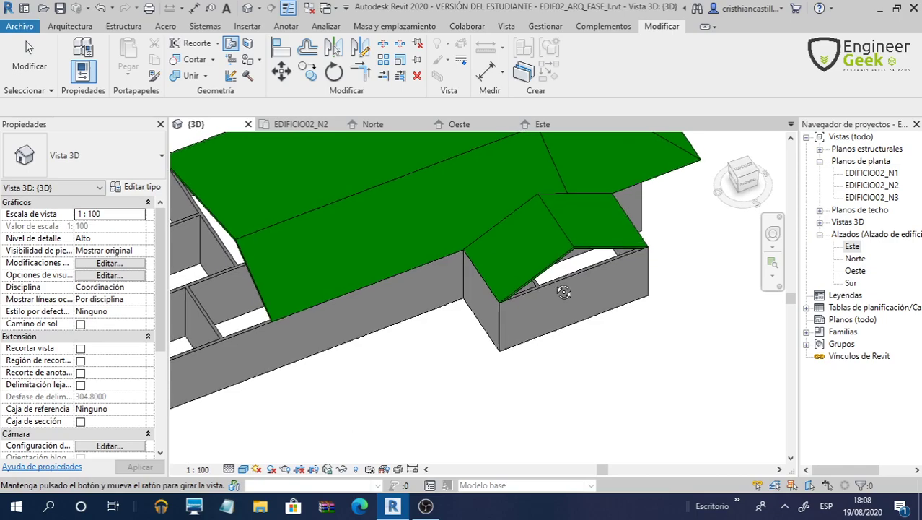
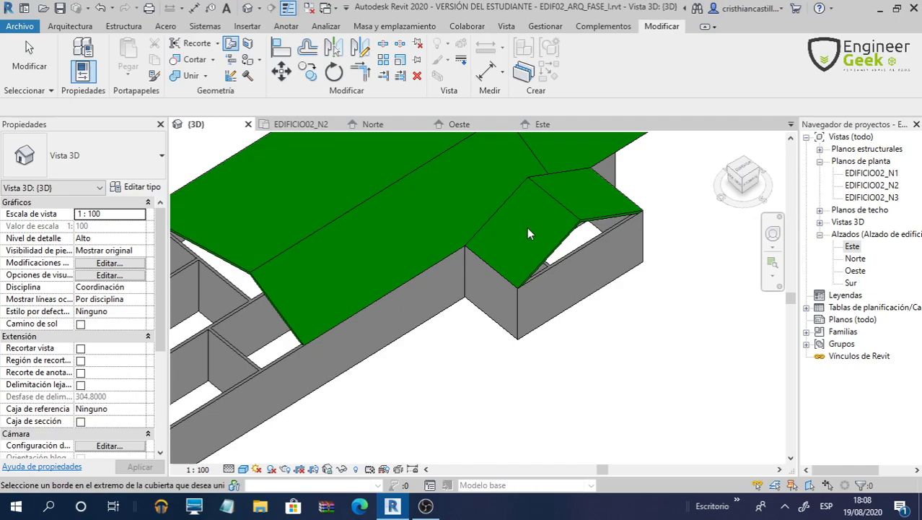
Inspect the joined front hip roof and main green roof from several angles, then end Join/Unjoin Roof
middle_click_drag(527, 227, 428, 388, "shift")
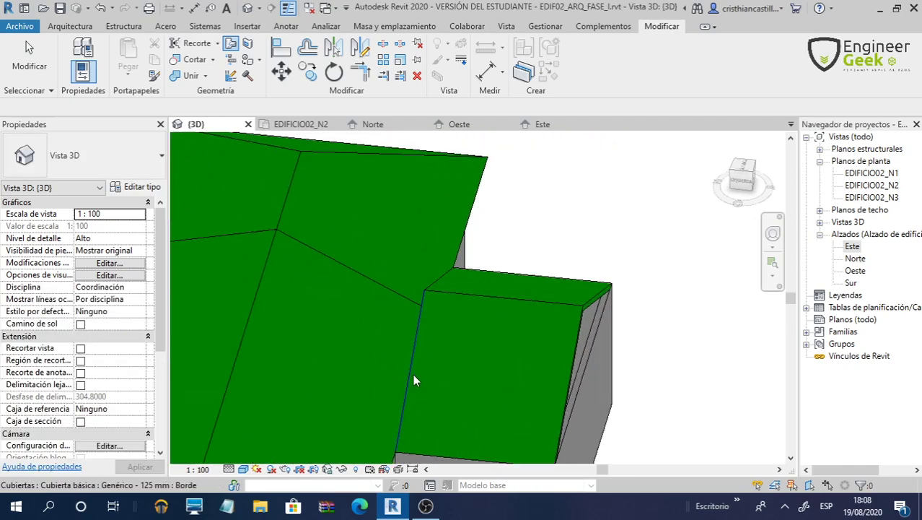
scroll(413, 373, "down", 2)
mouse_move(357, 339)
middle_mouse_down()
mouse_move(375, 282)
mouse_move(367, 263)
mouse_move(419, 220)
mouse_move(435, 342)
mouse_move(412, 340)
mouse_move(448, 295)
mouse_move(409, 313)
middle_mouse_up()
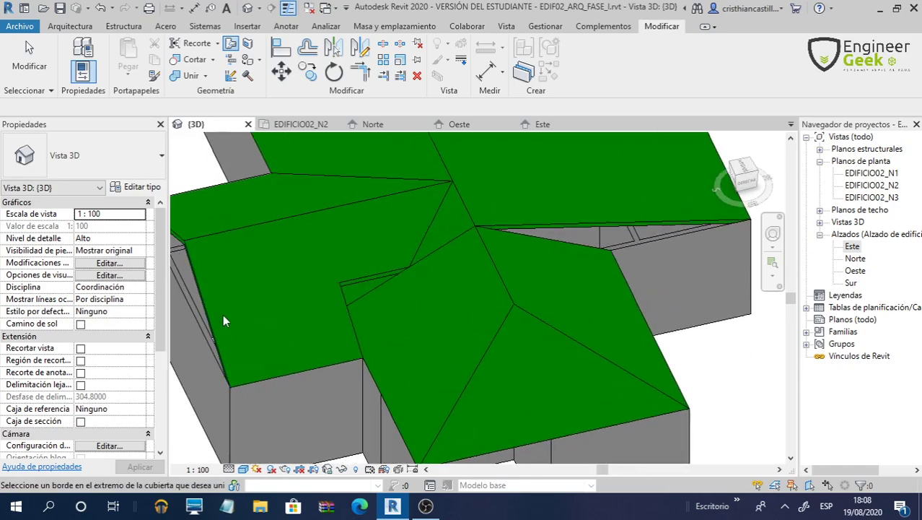
mouse_move(394, 275)
middle_mouse_down("shift")
mouse_move(438, 286)
mouse_move(392, 275)
middle_mouse_up("shift")
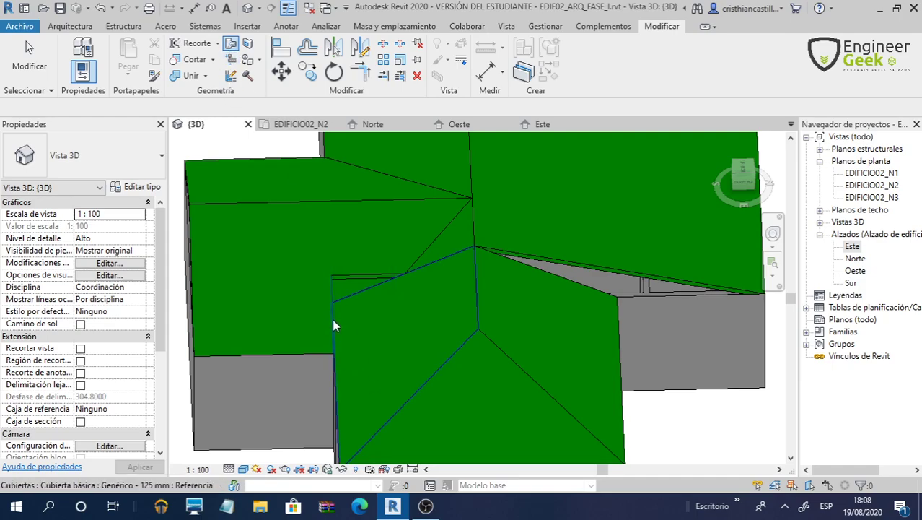
mouse_move(423, 334)
middle_mouse_down("shift")
mouse_move(496, 276)
mouse_move(465, 260)
middle_mouse_up("shift")
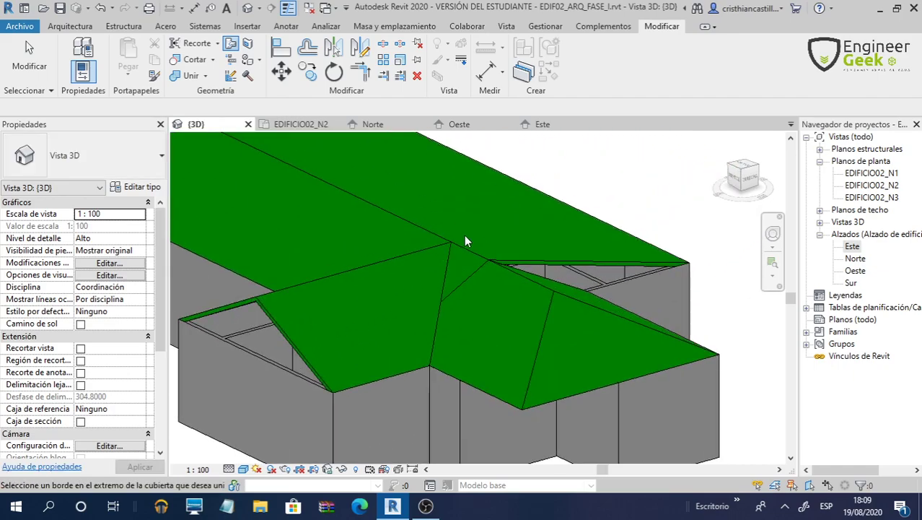
key("Escape")
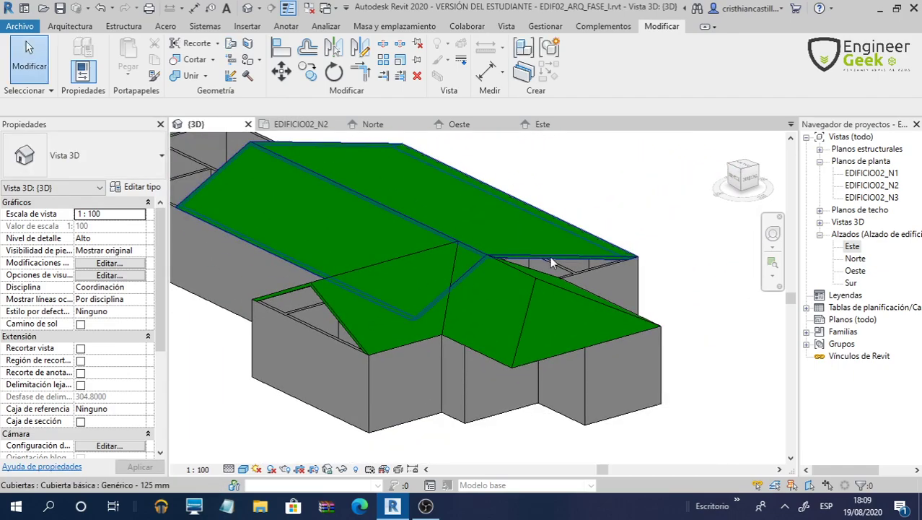
scroll(569, 234, "up", 3)
scroll(559, 251, "down", 6)
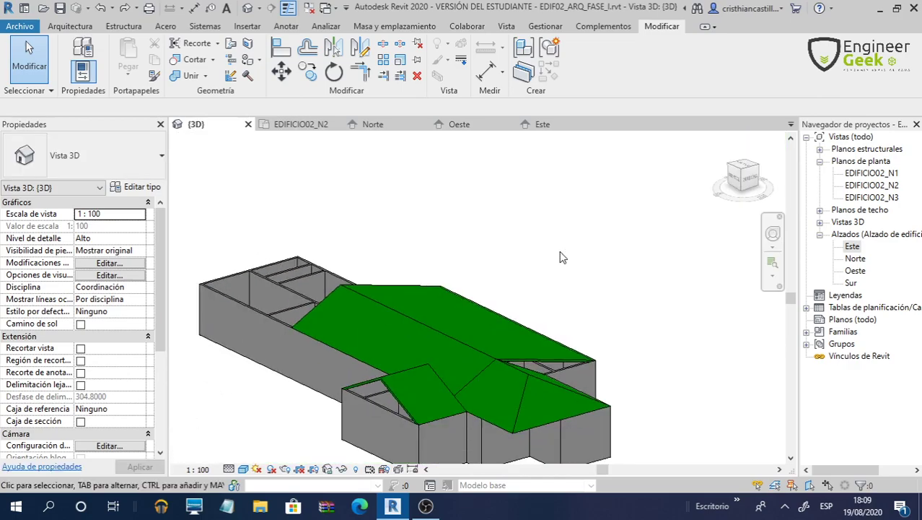
From the top view, stretch the small left roof's right footprint boundary rightward under the main roof
mouse_move(536, 404)
middle_mouse_down("shift")
mouse_move(498, 410)
mouse_move(400, 397)
middle_mouse_up("shift")
left_click(346, 404)
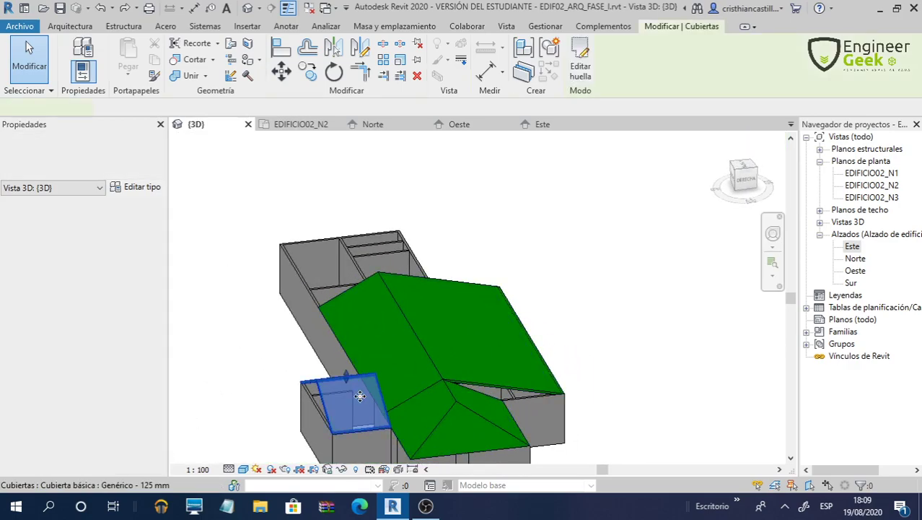
left_click(747, 176)
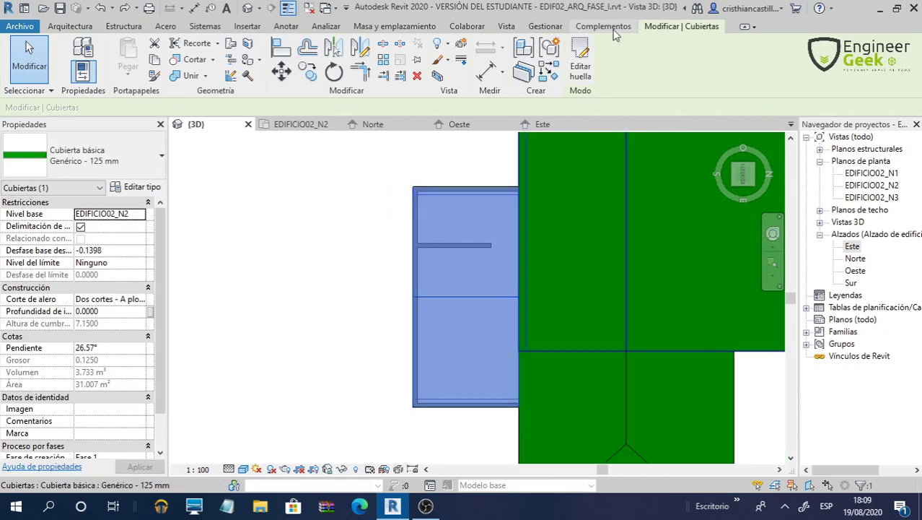
left_click(580, 67)
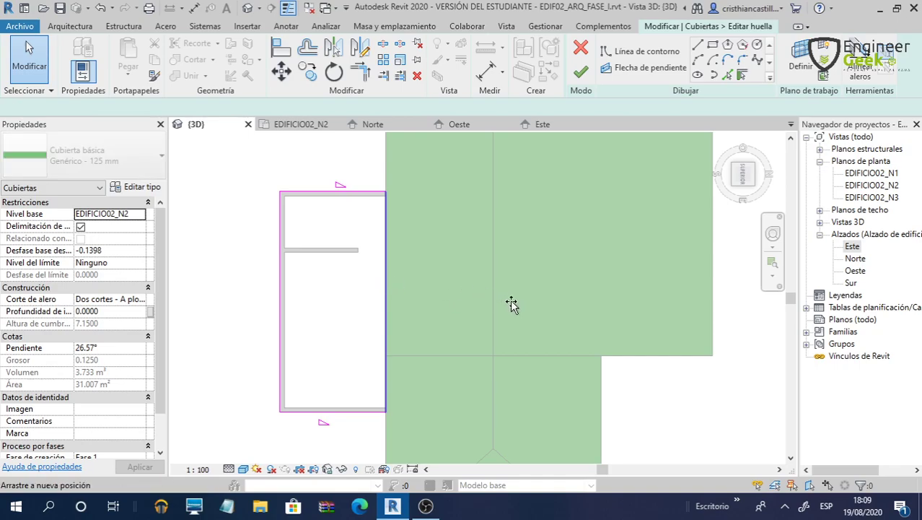
left_click_drag(511, 304, 490, 297)
left_click_drag(489, 236, 504, 238)
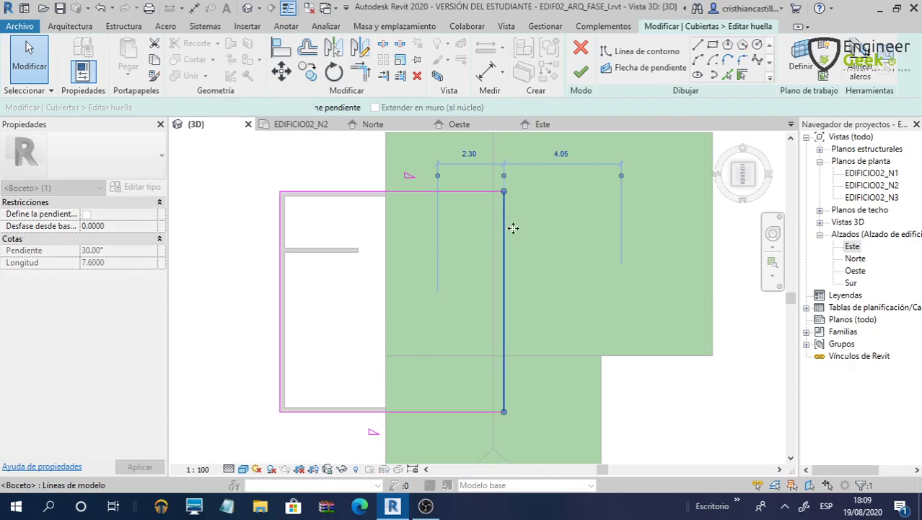
left_click(581, 71)
Join the gable roof's end edge onto the main roof slope with Join/Unjoin Roof
left_click(645, 319)
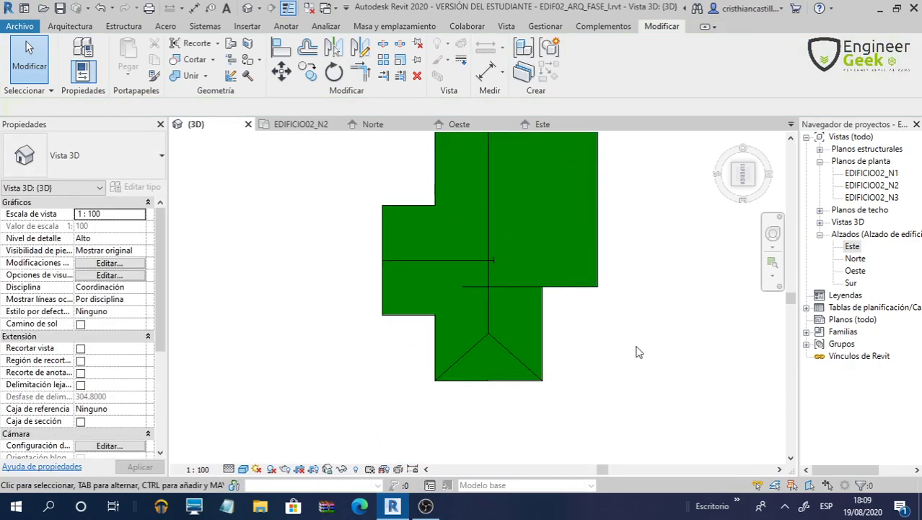
middle_click_drag(637, 351, 688, 226, "shift")
scroll(503, 222, "up", 2)
scroll(503, 221, "up", 3)
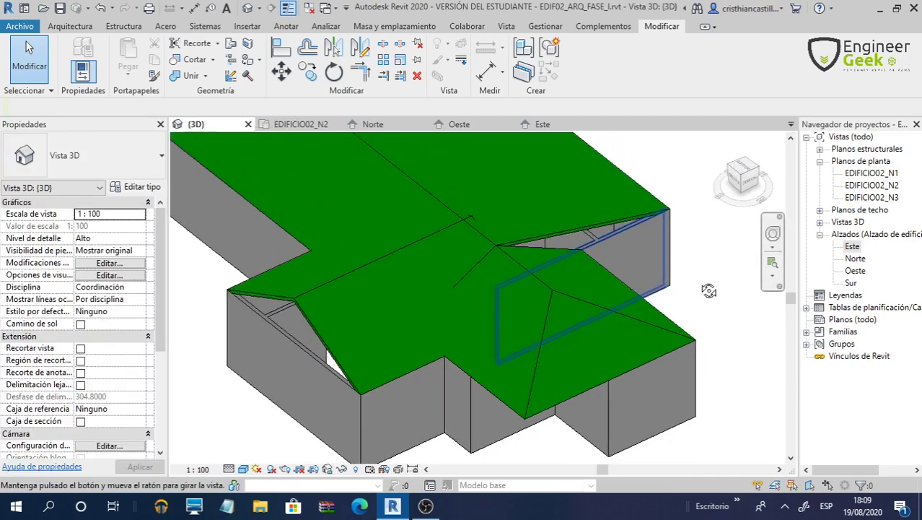
mouse_move(708, 284)
middle_mouse_down("shift")
mouse_move(531, 309)
mouse_move(465, 267)
middle_mouse_up("shift")
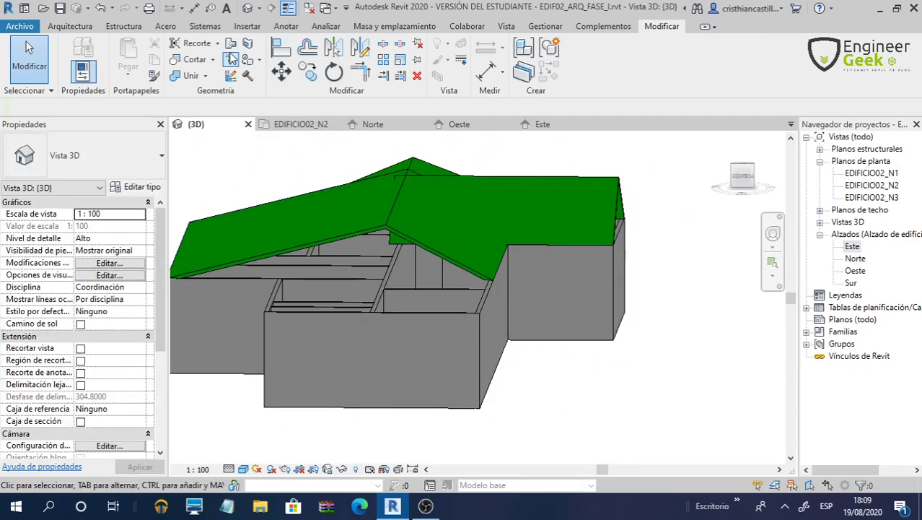
left_click(231, 45)
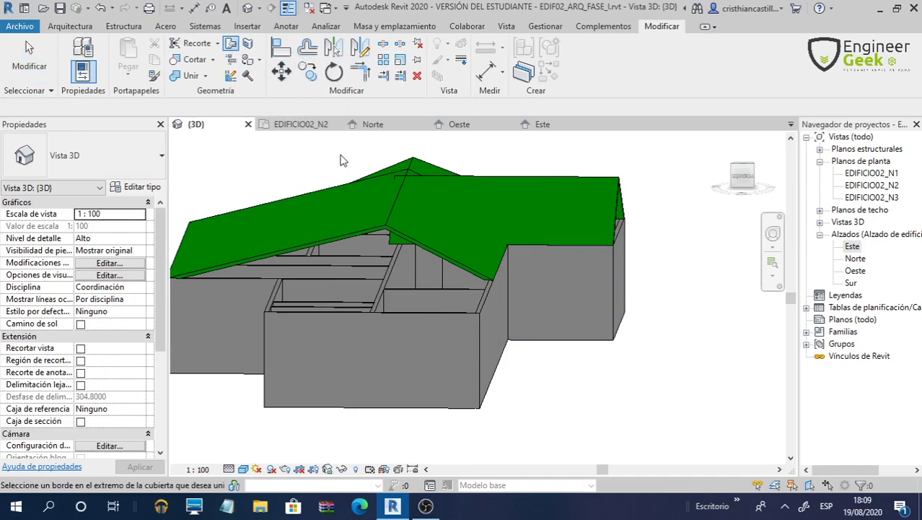
scroll(343, 159, "up", 5)
mouse_move(413, 295)
middle_mouse_down()
mouse_move(438, 280)
mouse_move(434, 268)
middle_mouse_up()
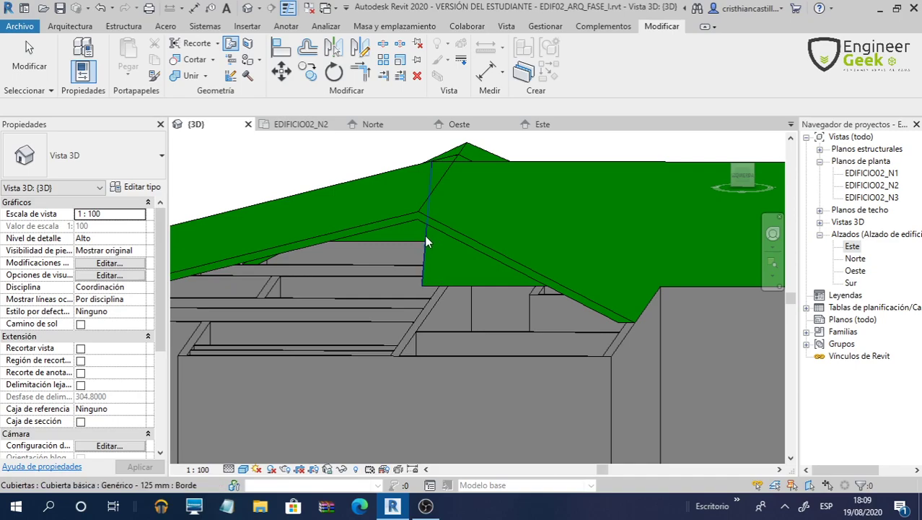
left_click(426, 242)
left_click(468, 269)
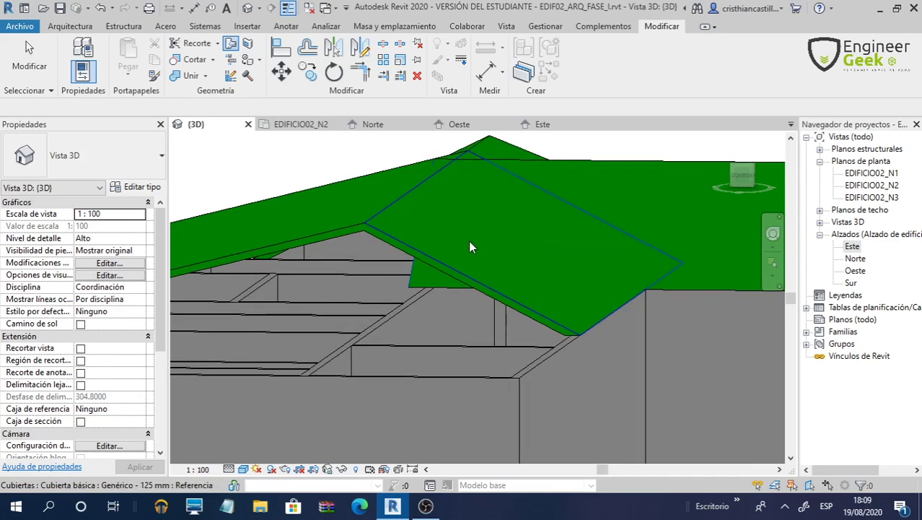
key("Escape")
Check the roof edge against the wall, then select the front hip roof for temporary hide/isolate
mouse_move(468, 332)
middle_mouse_down("shift")
mouse_move(360, 368)
mouse_move(448, 344)
mouse_move(323, 317)
mouse_move(509, 316)
mouse_move(515, 262)
mouse_move(613, 315)
mouse_move(508, 333)
mouse_move(490, 330)
mouse_move(540, 316)
mouse_move(398, 309)
middle_mouse_up("shift")
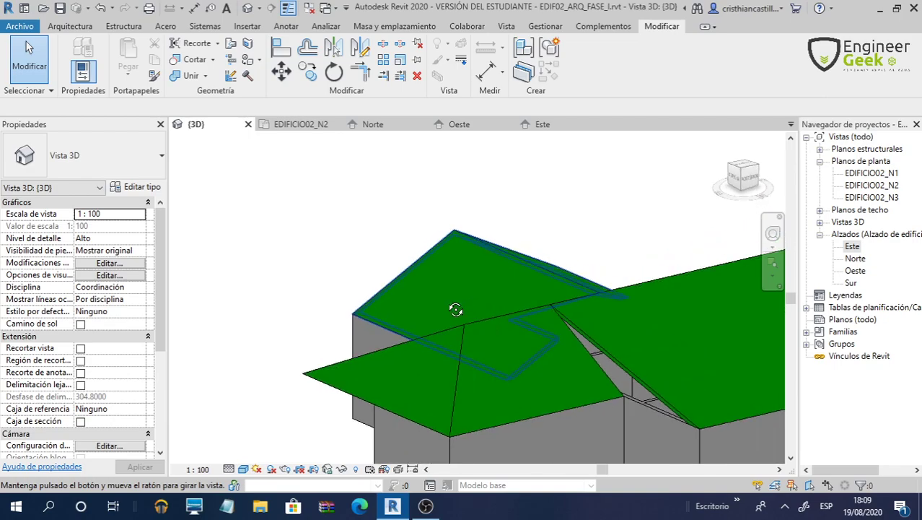
middle_click_drag(530, 272, 510, 254, "shift")
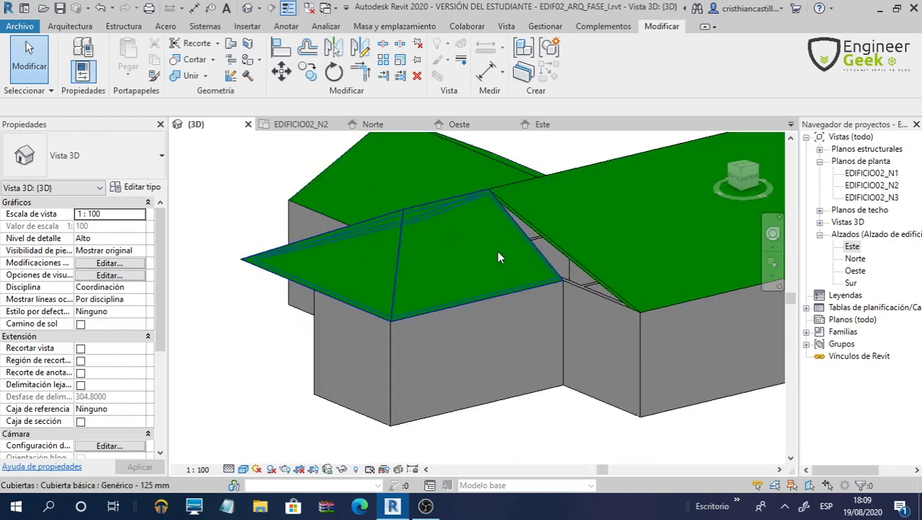
left_click(499, 253)
left_click(343, 469)
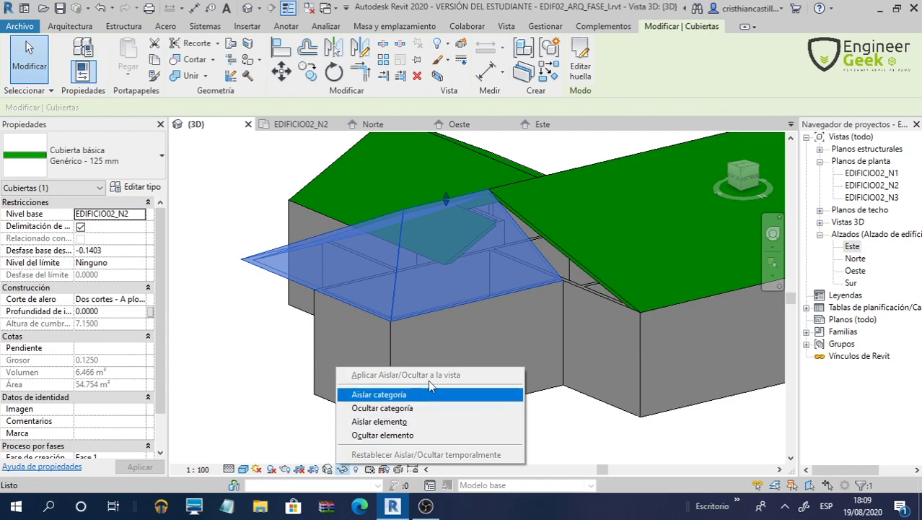
left_click(469, 408)
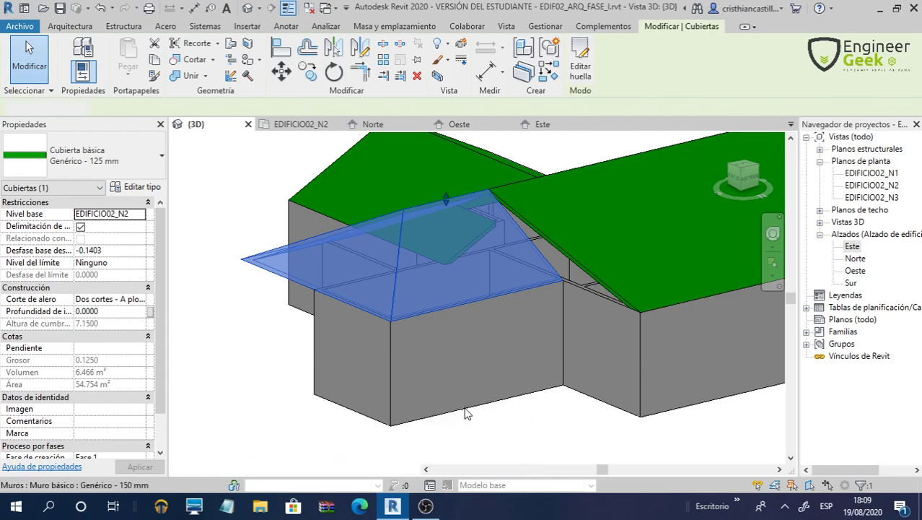
key("h")
key("r")
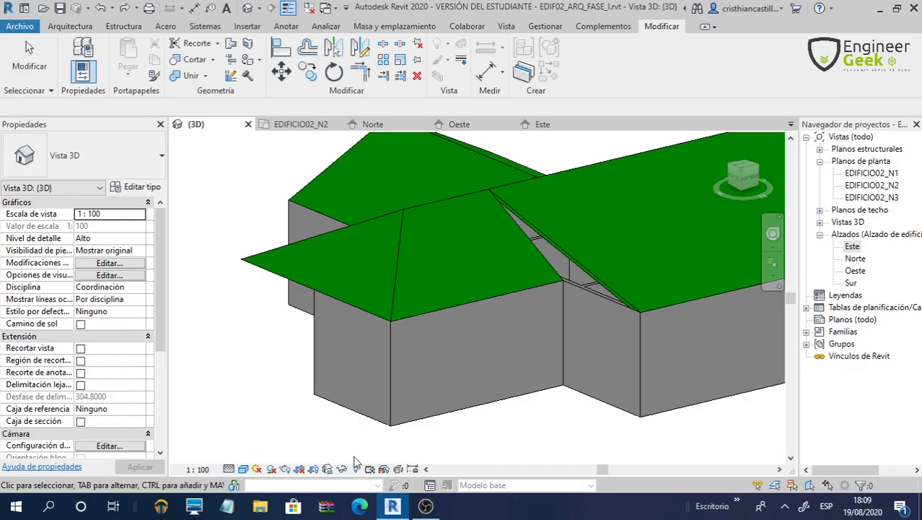
left_click(390, 234)
left_click(342, 469)
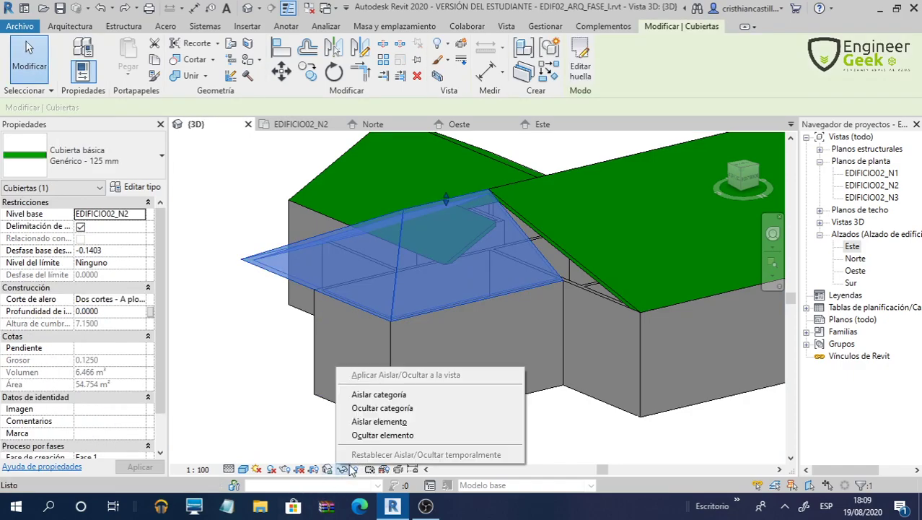
left_click(407, 395)
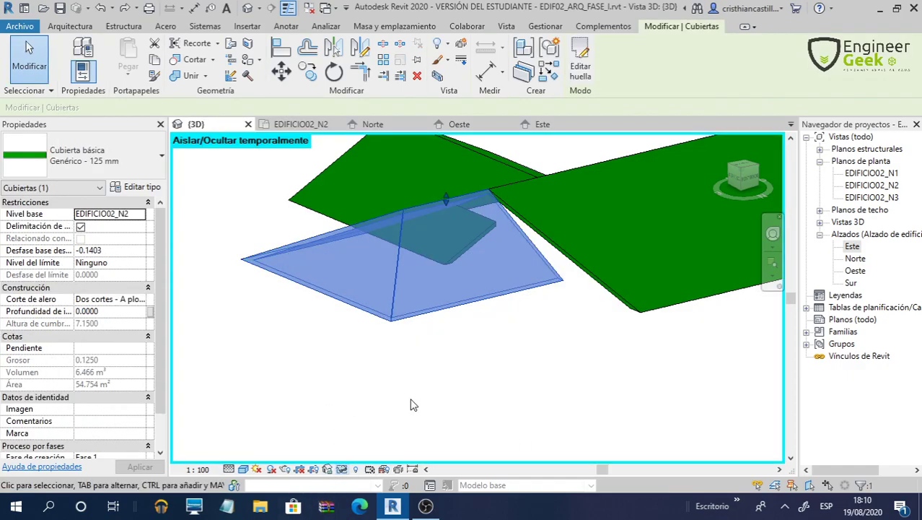
left_click(413, 405)
mouse_move(435, 397)
middle_mouse_down("shift")
mouse_move(406, 274)
mouse_move(335, 282)
middle_mouse_up("shift")
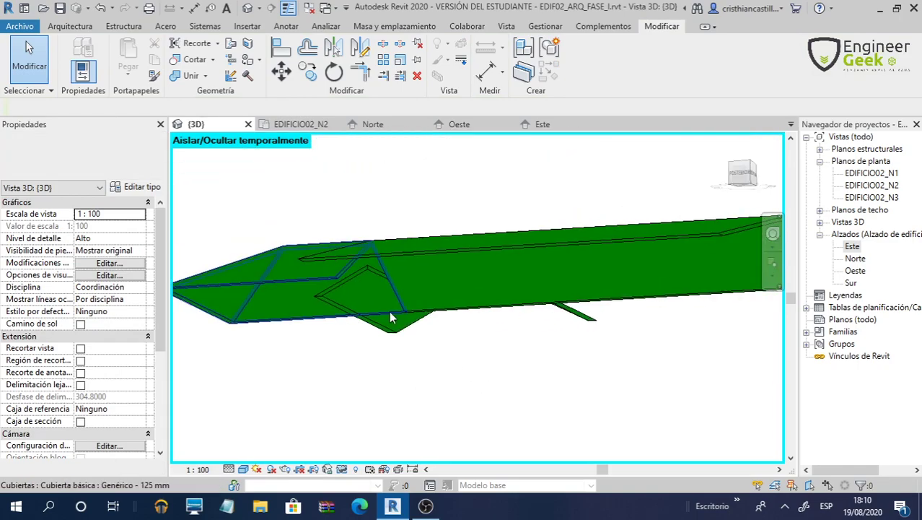
left_click(230, 45)
middle_click_drag(344, 264, 653, 418, "shift")
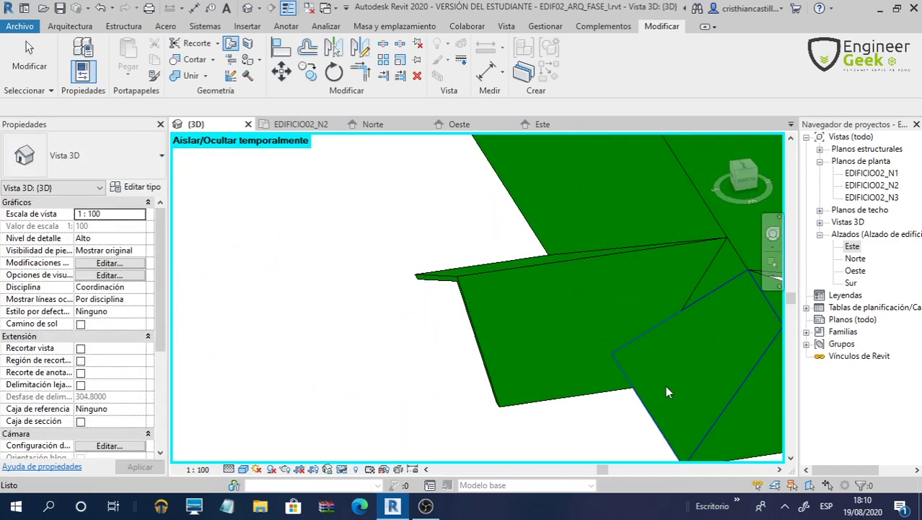
mouse_move(666, 390)
middle_mouse_down("shift")
mouse_move(502, 333)
mouse_move(445, 236)
mouse_move(536, 295)
mouse_move(438, 360)
middle_mouse_up("shift")
mouse_move(322, 373)
middle_mouse_down("shift")
mouse_move(469, 434)
mouse_move(623, 368)
middle_mouse_up("shift")
scroll(625, 347, "up", 2)
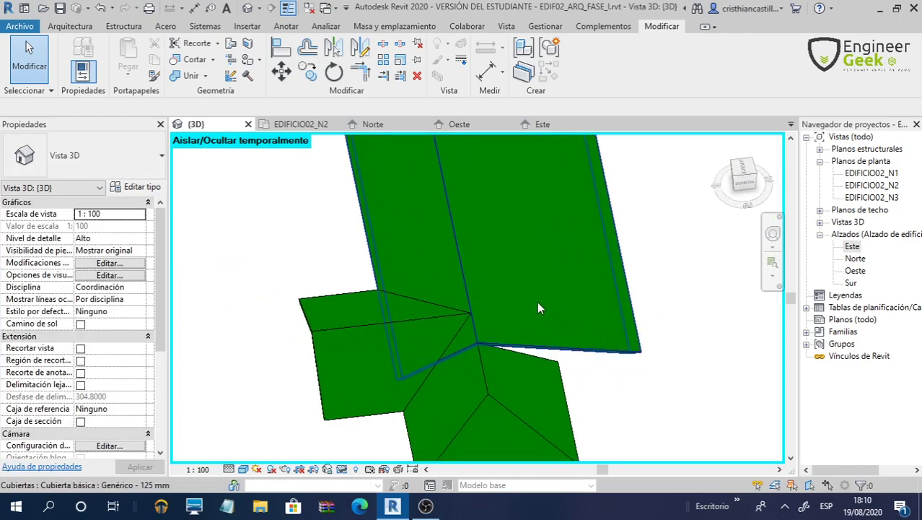
Join the dormer roof to the main hip roof and orbit to a side view to check it
scroll(537, 308, "down", 2)
left_click(174, 81)
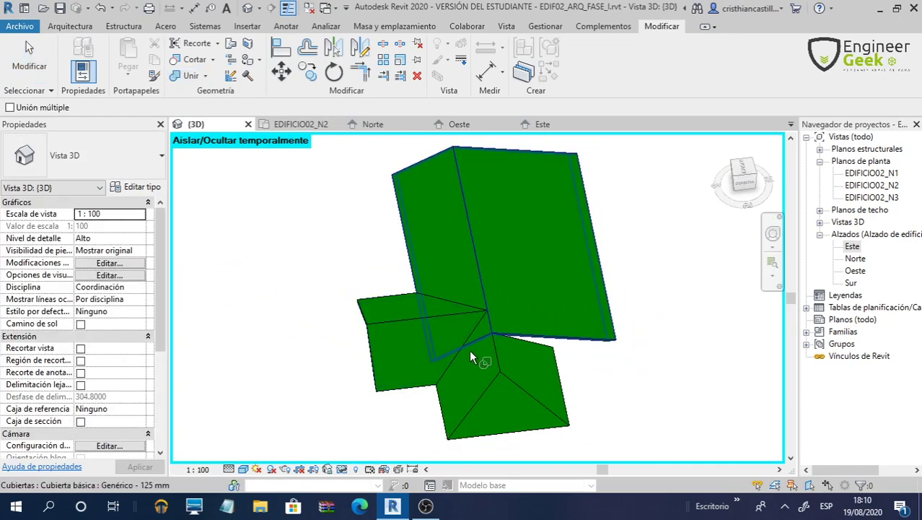
left_click(588, 230)
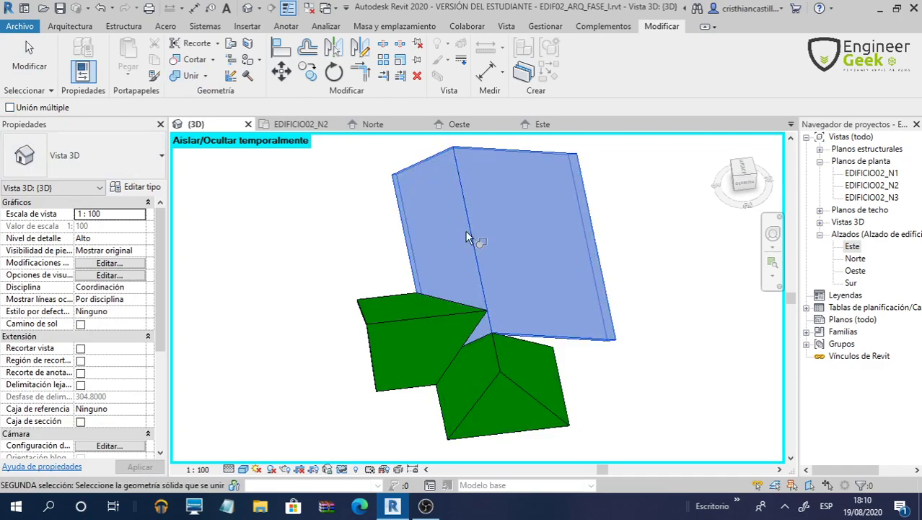
left_click(509, 381)
mouse_move(647, 408)
middle_mouse_down("shift")
mouse_move(704, 391)
mouse_move(428, 301)
mouse_move(567, 498)
mouse_move(619, 399)
mouse_move(635, 296)
middle_mouse_up("shift")
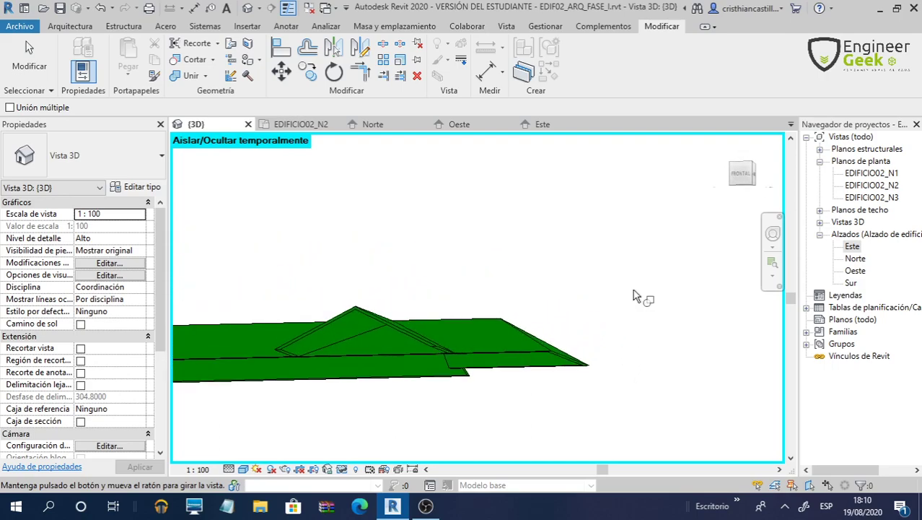
middle_click_drag(359, 429, 413, 423, "shift")
mouse_move(313, 351)
middle_mouse_down("shift")
mouse_move(350, 410)
mouse_move(308, 435)
mouse_move(365, 381)
middle_mouse_up("shift")
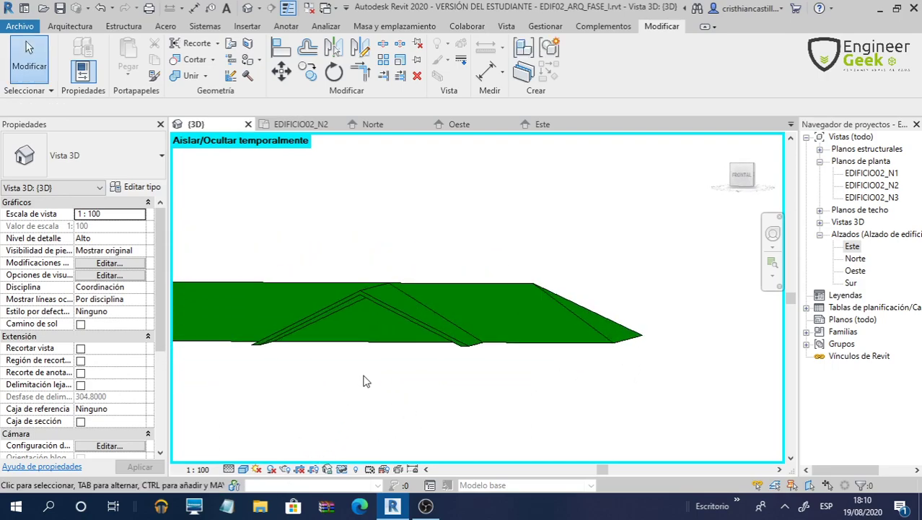
Start a Dormer opening on the main roof, then leave the sketch without drawing an outline
left_click(87, 27)
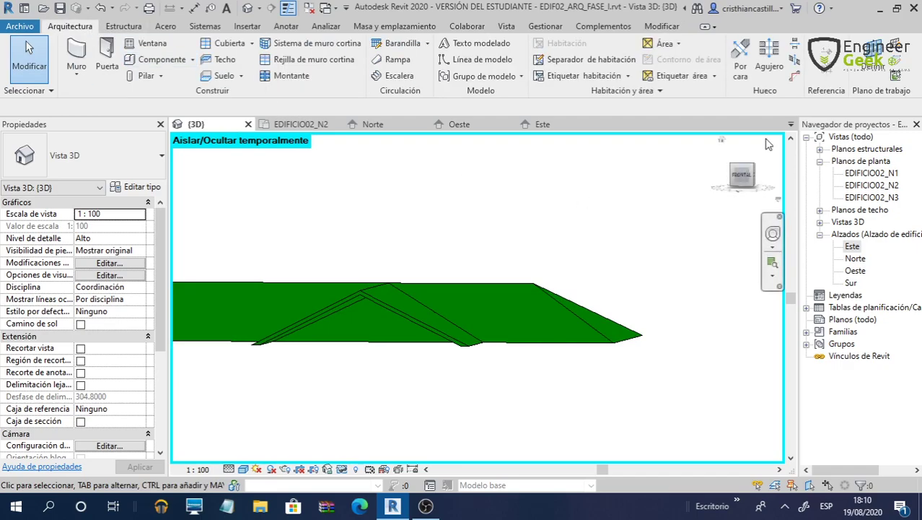
left_click(794, 81)
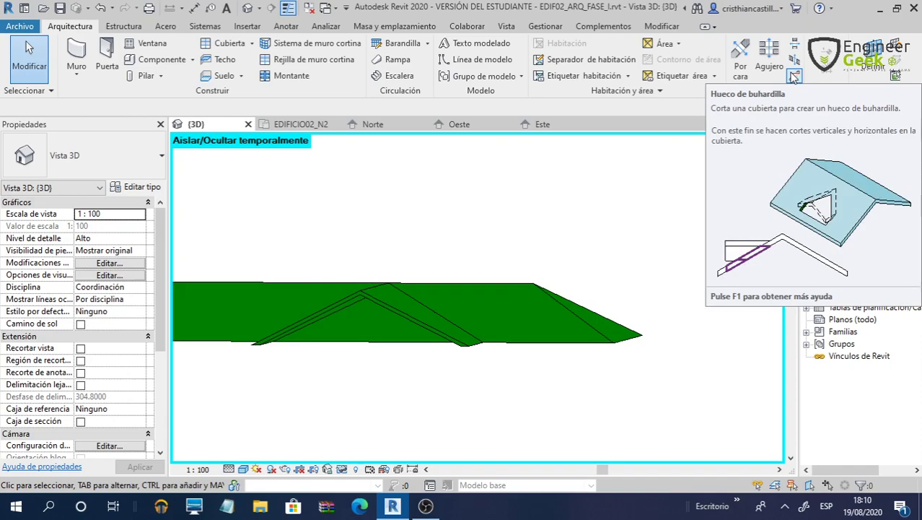
left_click(794, 77)
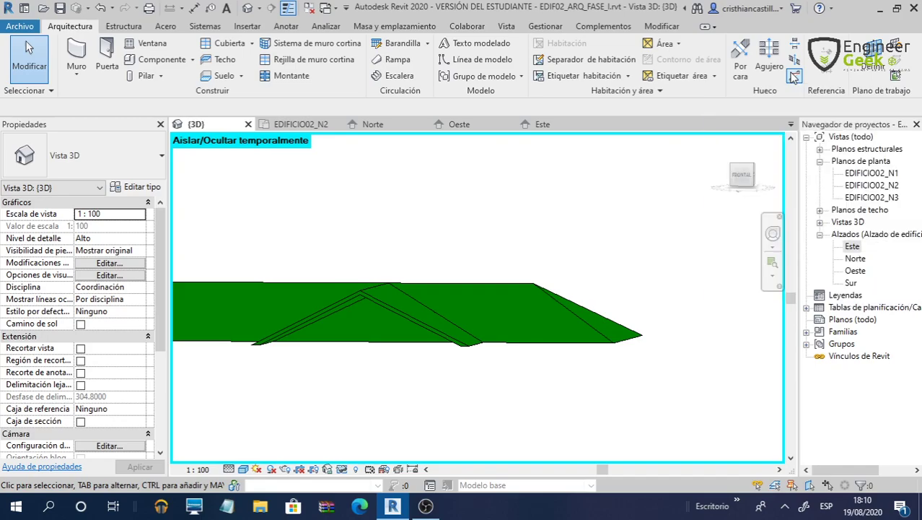
mouse_move(394, 343)
middle_mouse_down("shift")
mouse_move(406, 366)
mouse_move(399, 361)
middle_mouse_up("shift")
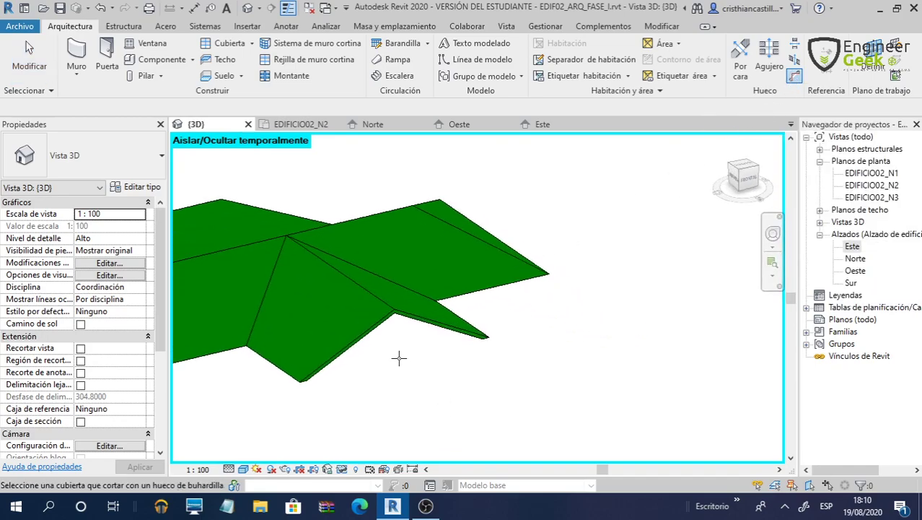
left_click(261, 275)
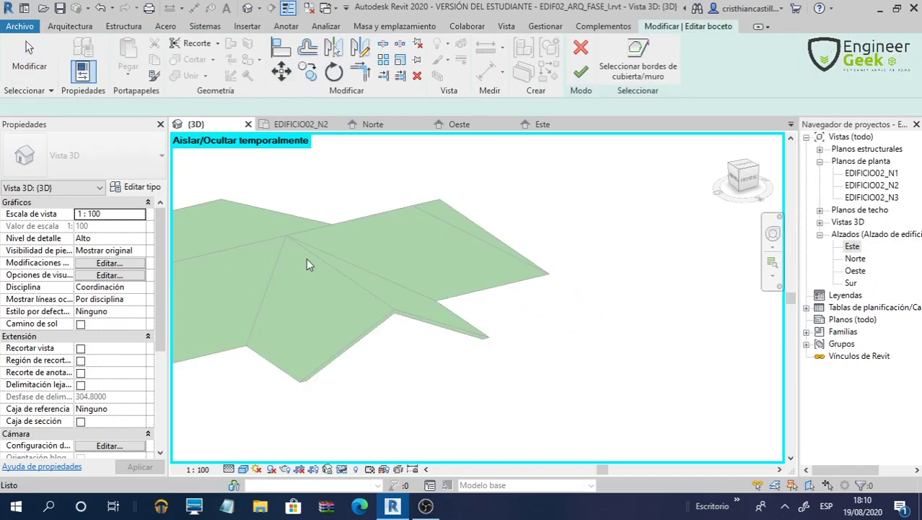
middle_click_drag(388, 390, 439, 408, "shift")
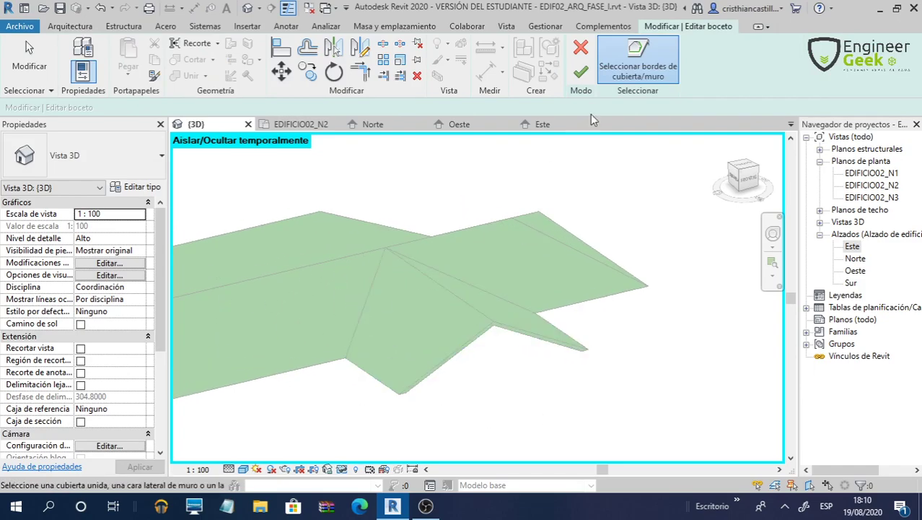
left_click(581, 72)
middle_click_drag(343, 324, 464, 305)
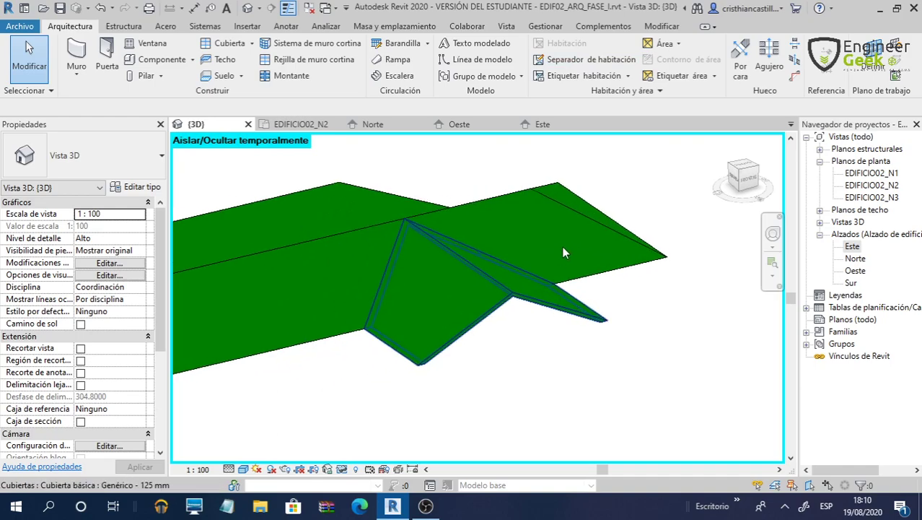
Restart the Dormer opening on the main roof and pick the dormer roof edges as its outline
left_click(794, 77)
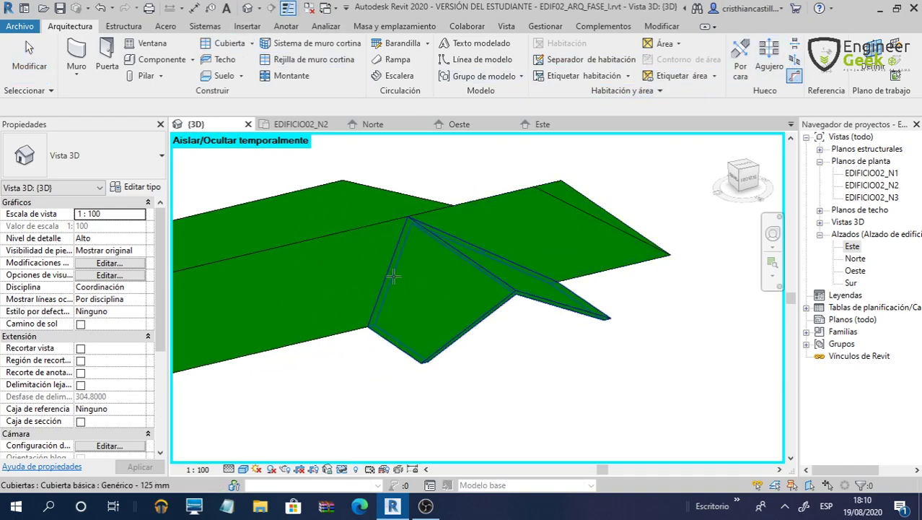
left_click(392, 278)
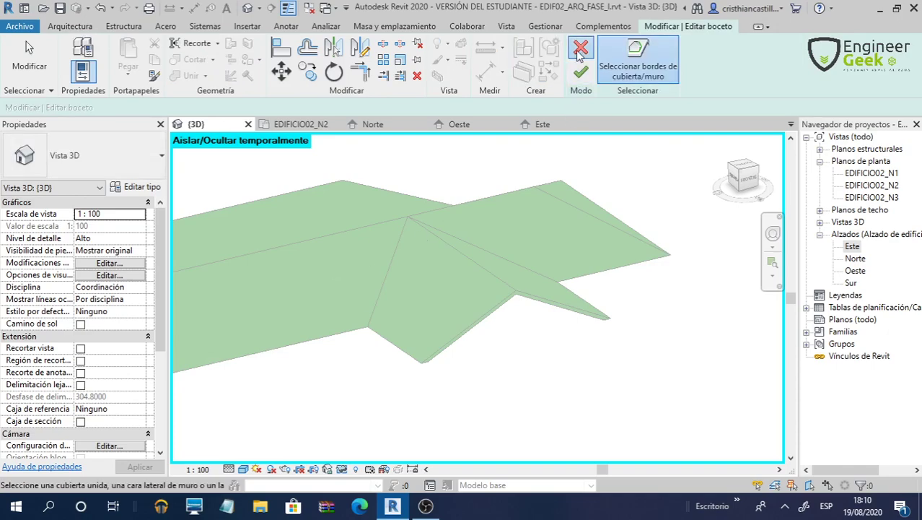
left_click(580, 50)
left_click(794, 77)
left_click(301, 292)
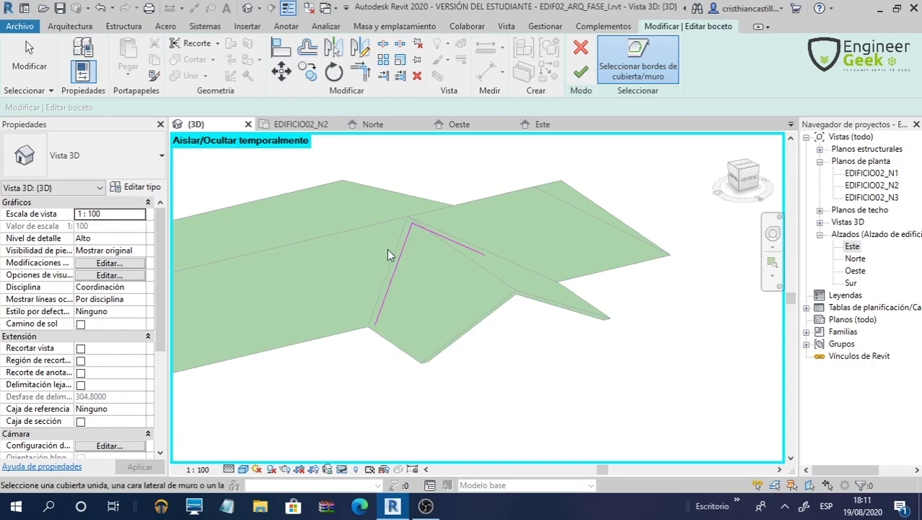
mouse_move(412, 412)
middle_mouse_down("shift")
mouse_move(366, 350)
mouse_move(491, 312)
middle_mouse_up("shift")
mouse_move(503, 345)
middle_mouse_down("shift")
mouse_move(541, 412)
mouse_move(579, 407)
mouse_move(587, 393)
middle_mouse_up("shift")
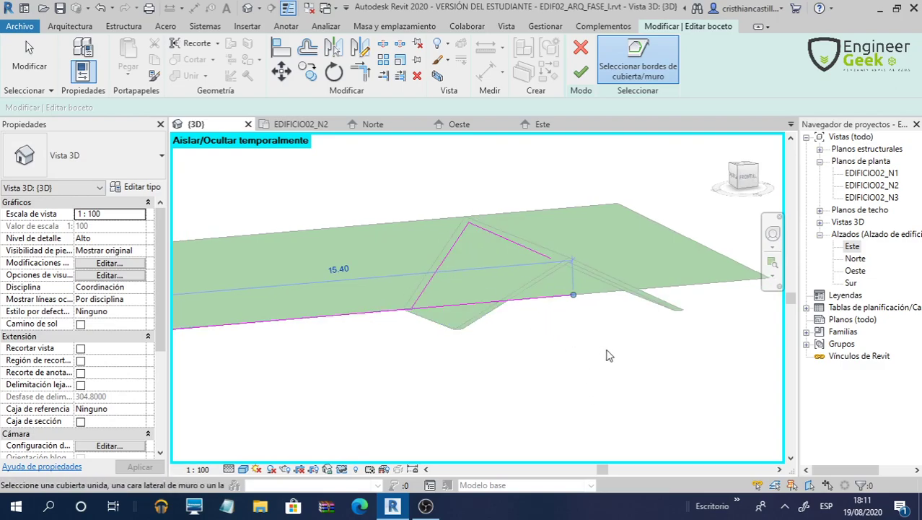
mouse_move(606, 355)
middle_mouse_down("shift")
mouse_move(593, 404)
mouse_move(628, 353)
middle_mouse_up("shift")
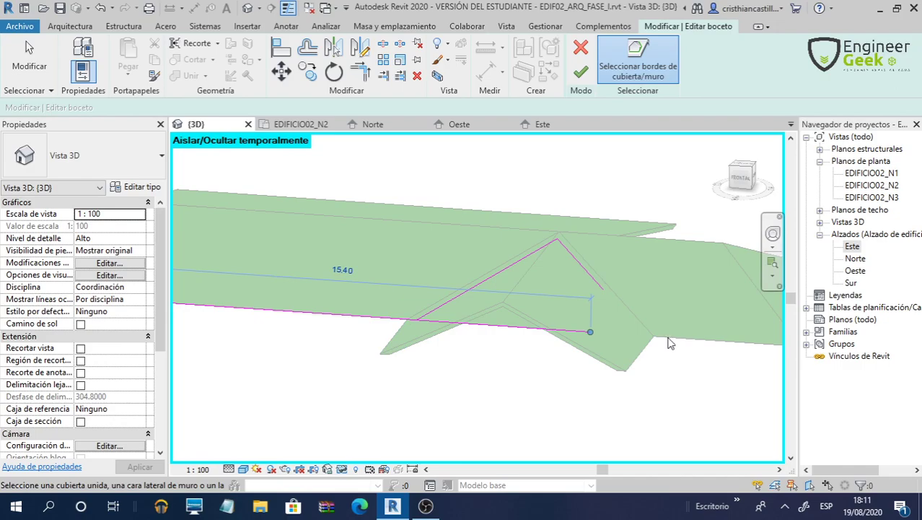
Trim the sketch lines with TR into a closed triangle and finish the opening sketch
key("t")
key("r")
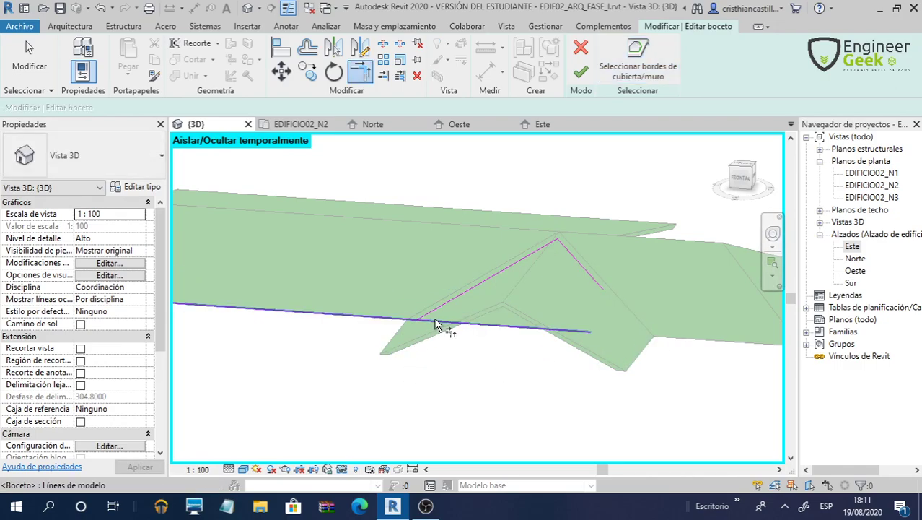
left_click(456, 322)
left_click(425, 313)
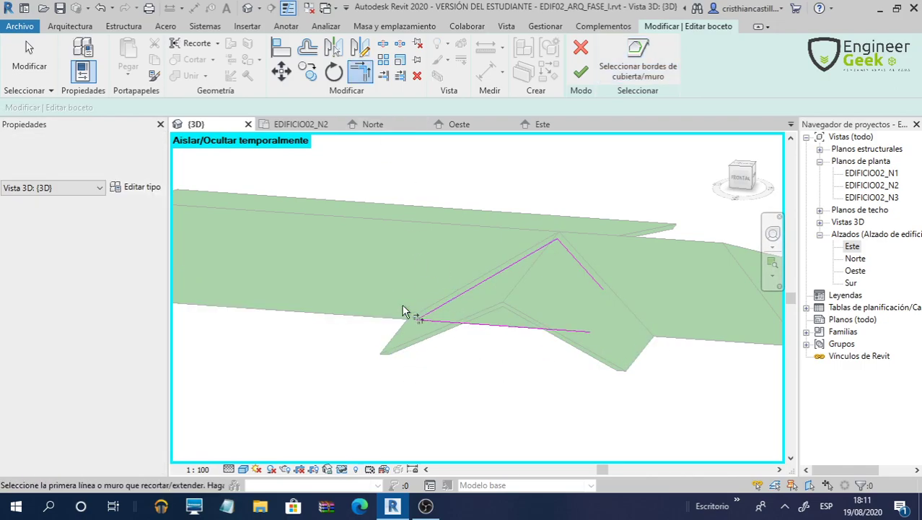
left_click(575, 334)
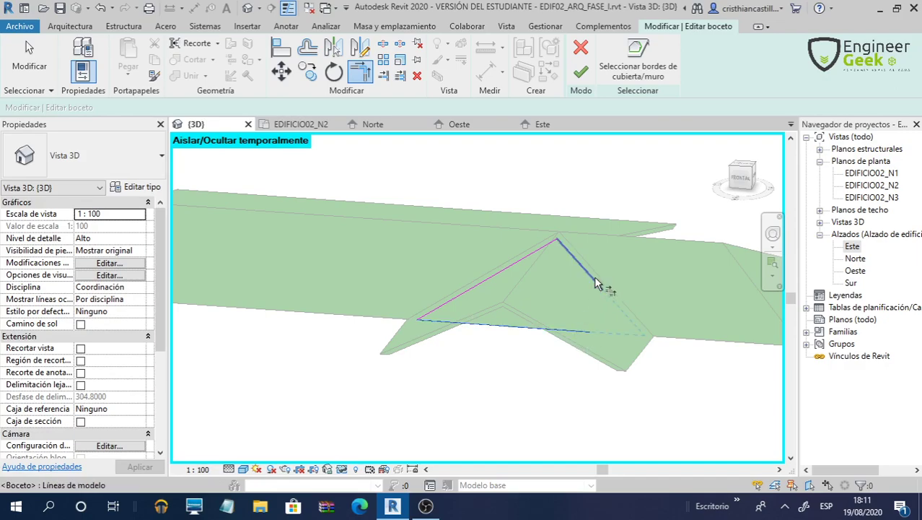
left_click(596, 283)
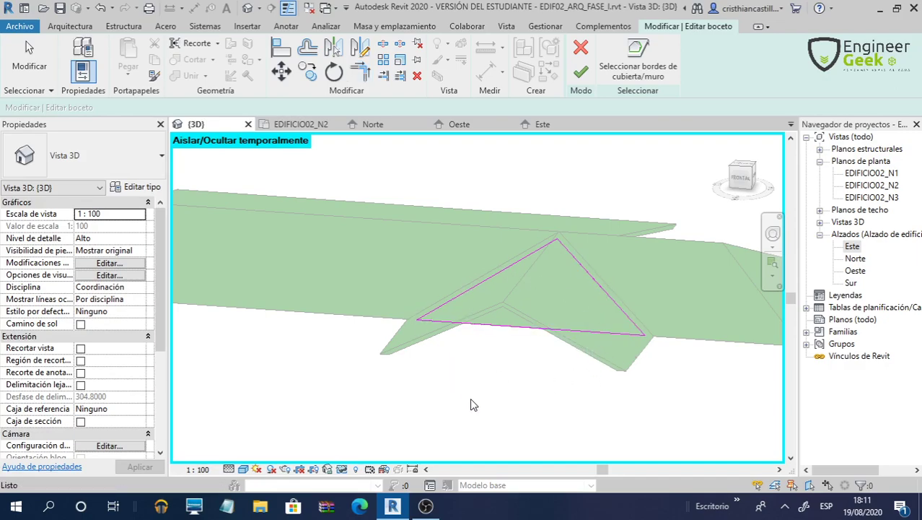
key("Escape")
mouse_move(472, 404)
middle_mouse_down("shift")
mouse_move(551, 361)
mouse_move(540, 256)
middle_mouse_up("shift")
middle_click_drag(623, 409, 524, 280, "shift")
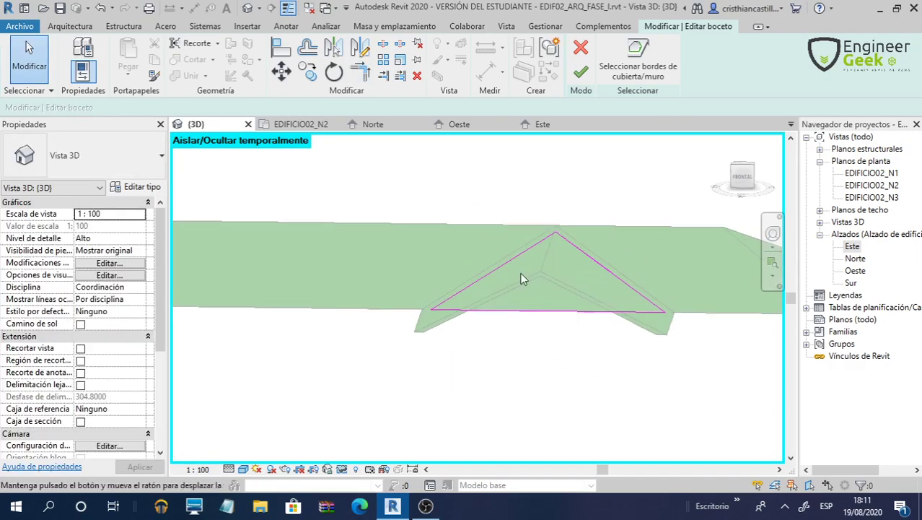
left_click(581, 72)
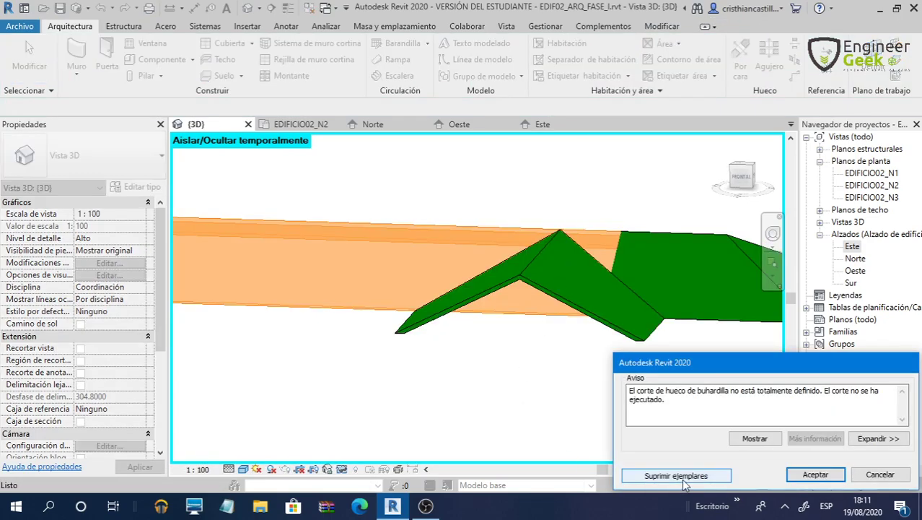
Discard the incomplete dormer cut, inspect the roofs, and start a new Dormer opening
left_click(683, 478)
mouse_move(552, 394)
middle_mouse_down("shift")
mouse_move(588, 347)
mouse_move(651, 305)
mouse_move(599, 350)
mouse_move(611, 354)
middle_mouse_up("shift")
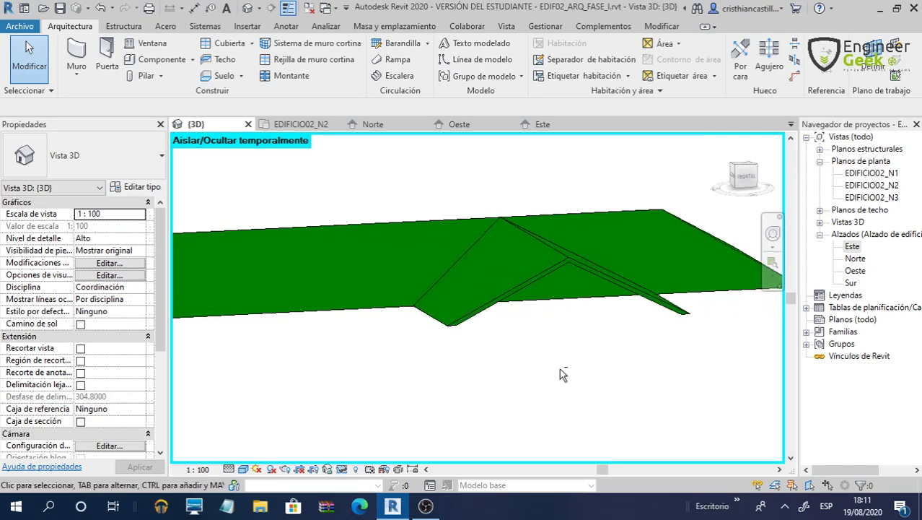
mouse_move(560, 372)
middle_mouse_down("shift")
mouse_move(492, 425)
mouse_move(560, 416)
mouse_move(575, 380)
mouse_move(537, 368)
mouse_move(520, 303)
middle_mouse_up("shift")
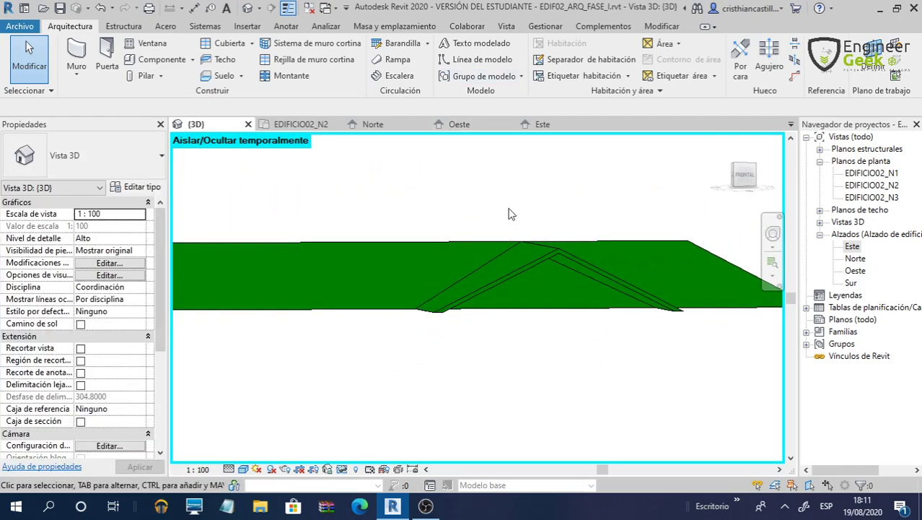
left_click(794, 76)
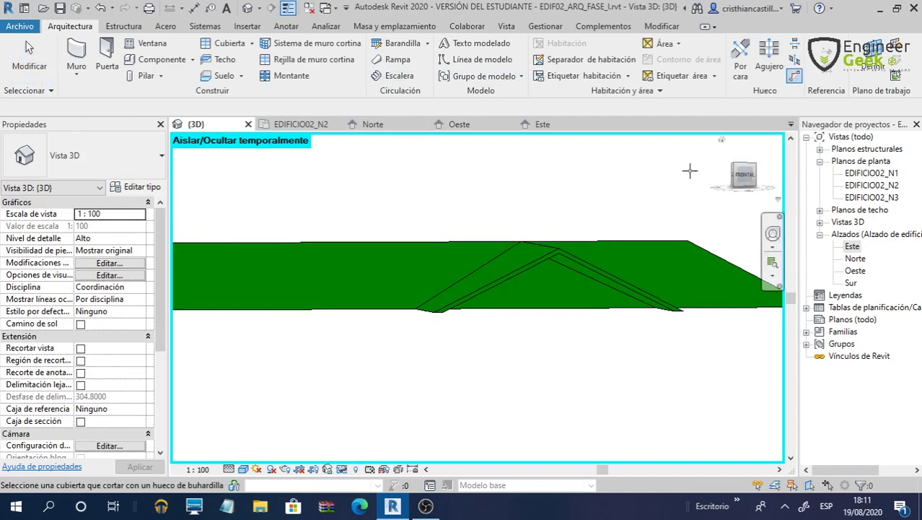
Trace the dormer's left, right and bottom edges, trim with TR, finish, and accept the failure warning
left_click(474, 246)
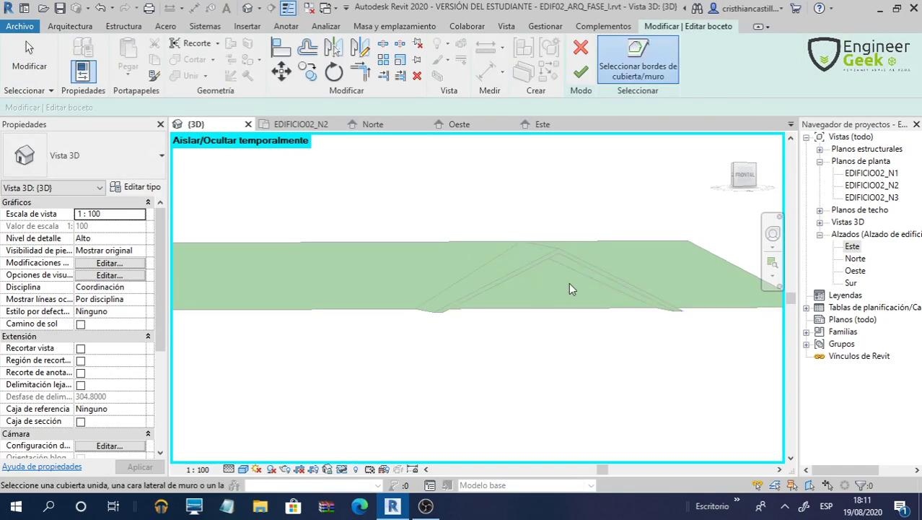
left_click(479, 293)
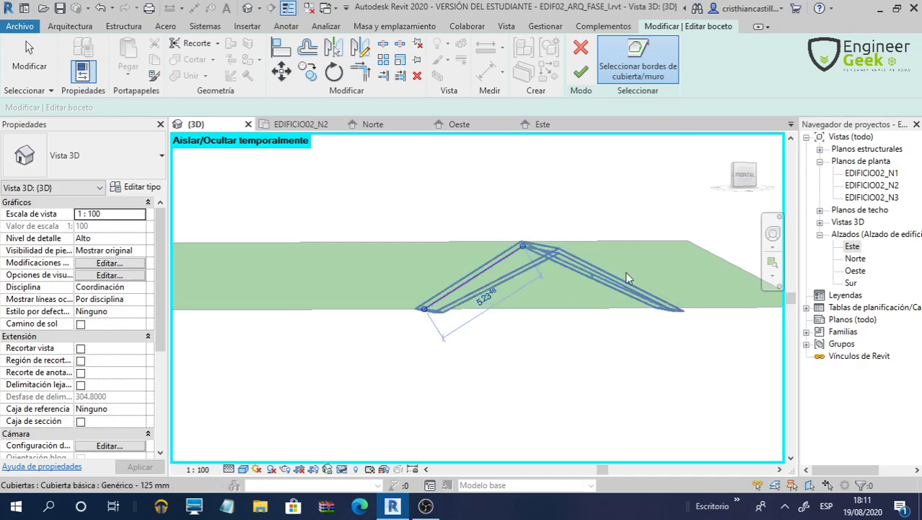
left_click(610, 296)
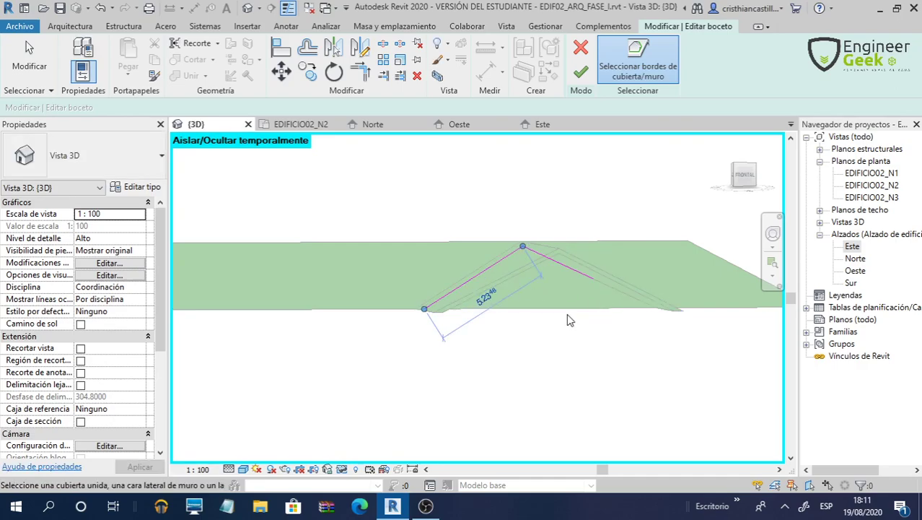
left_click(567, 322)
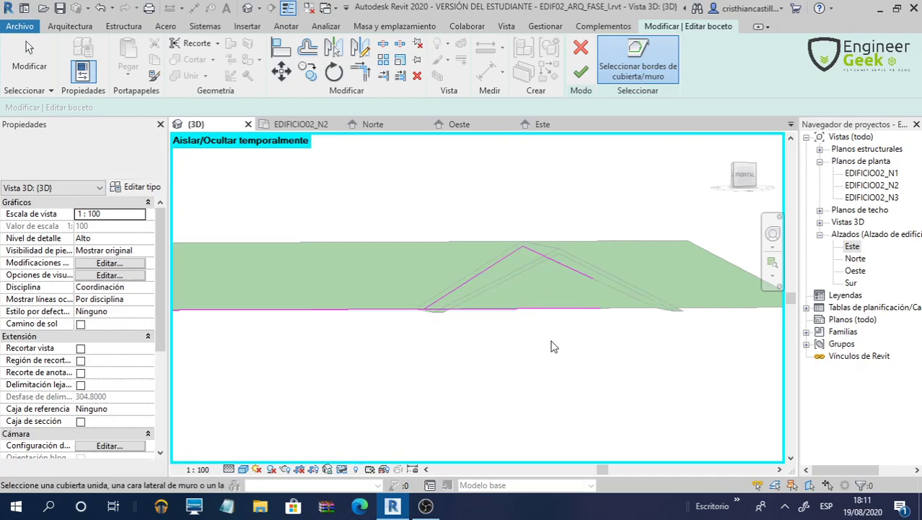
key("t")
key("r")
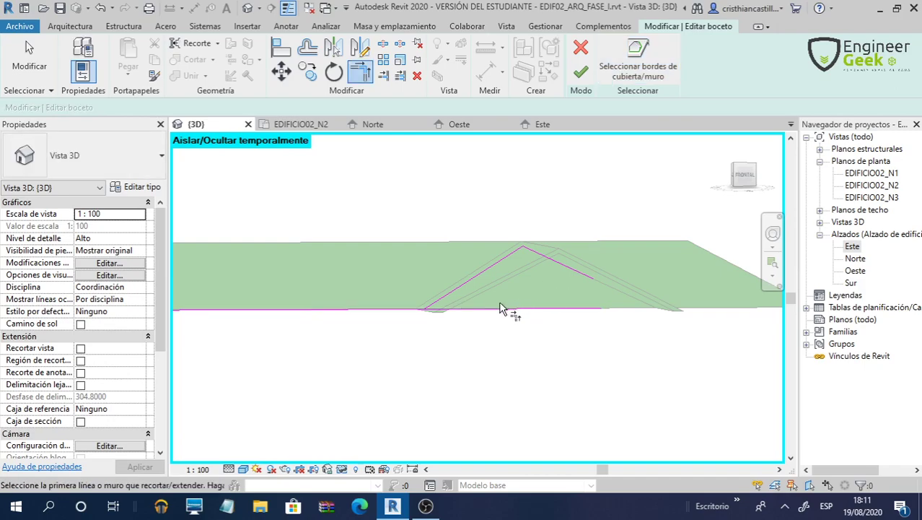
left_click(465, 292)
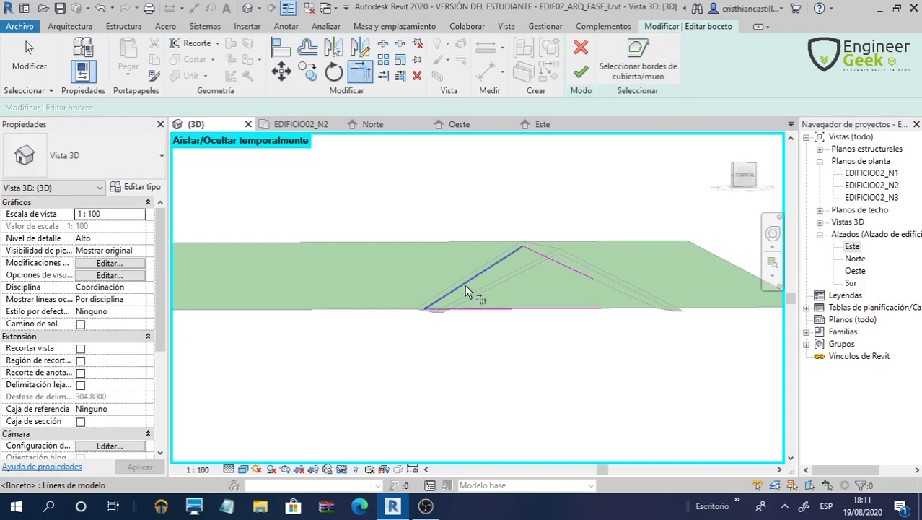
left_click(584, 80)
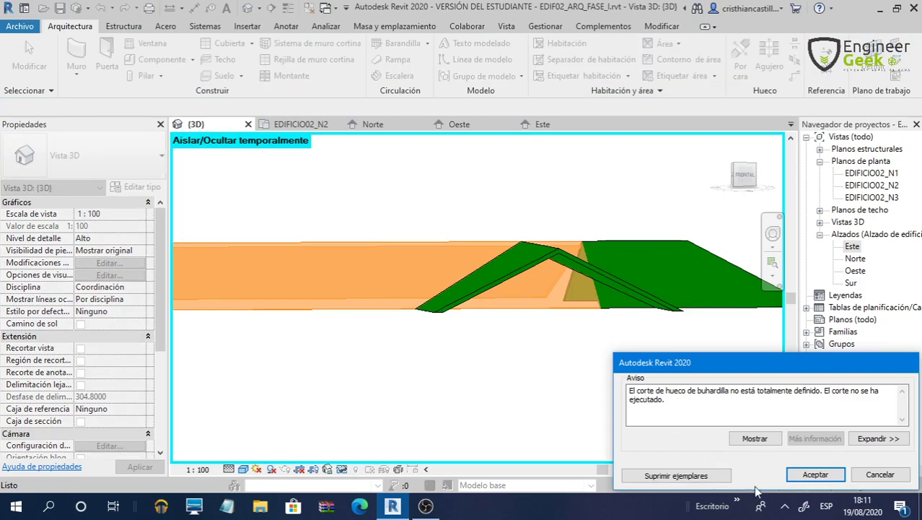
left_click(834, 476)
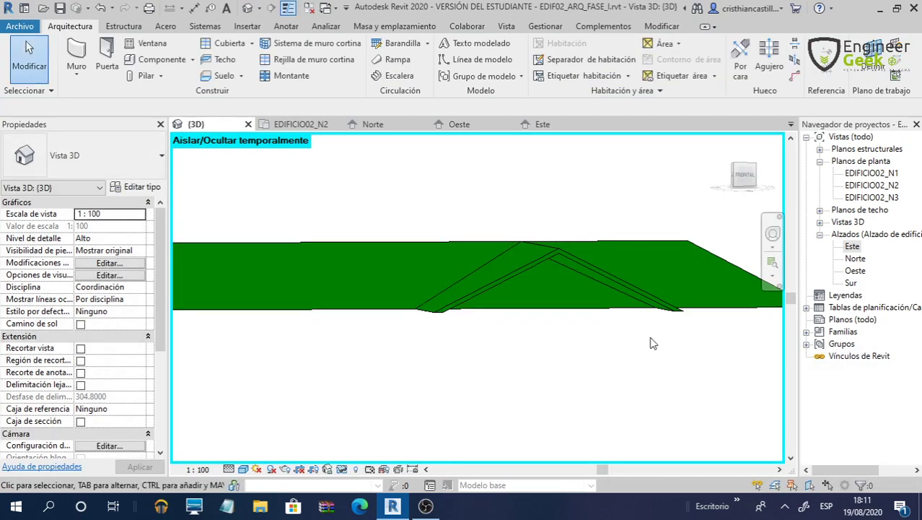
mouse_move(659, 346)
middle_mouse_down("shift")
mouse_move(609, 381)
mouse_move(607, 395)
mouse_move(649, 339)
middle_mouse_up("shift")
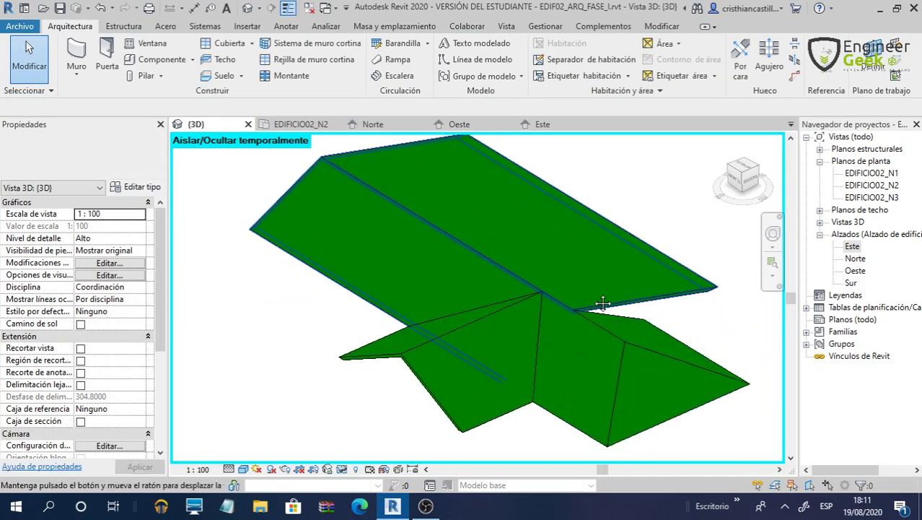
left_click(658, 26)
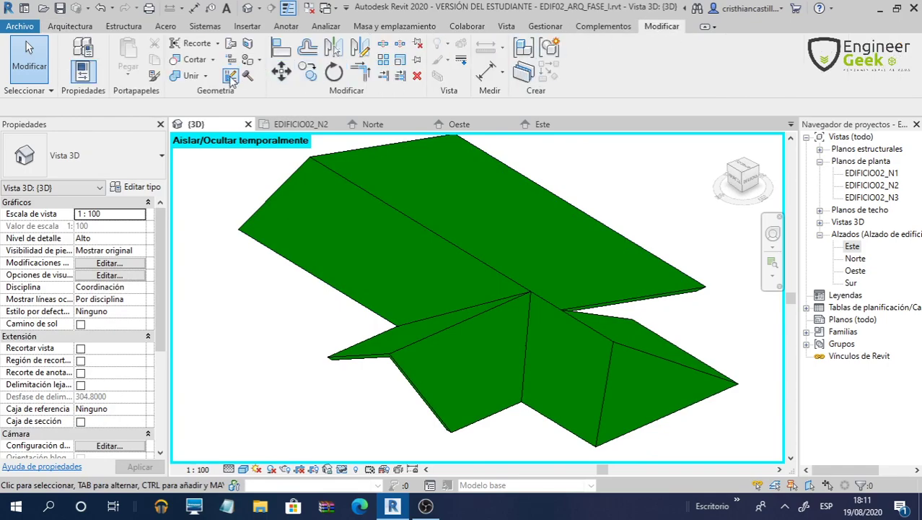
left_click(205, 76)
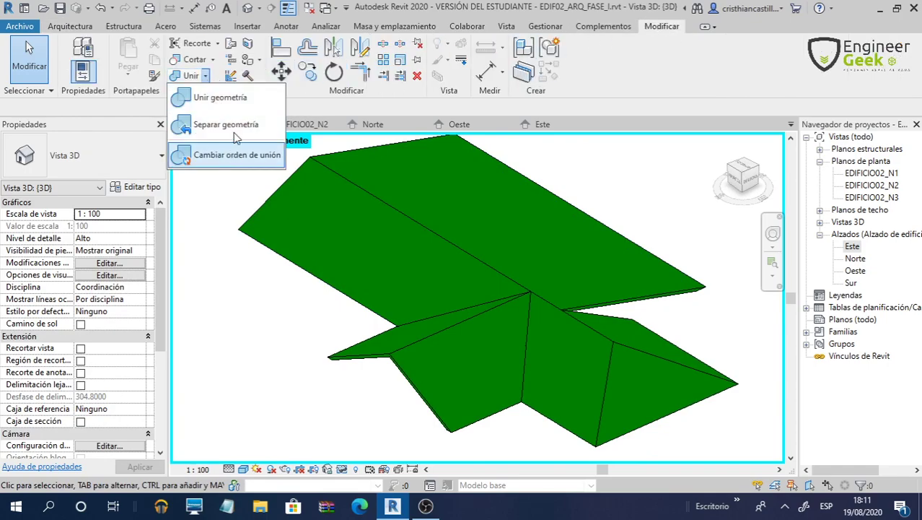
left_click(245, 127)
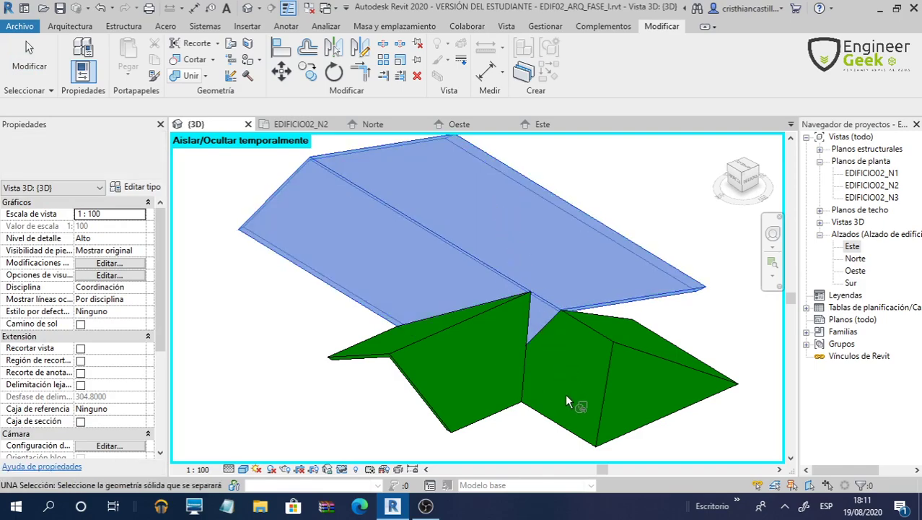
middle_click_drag(686, 278, 550, 327, "shift")
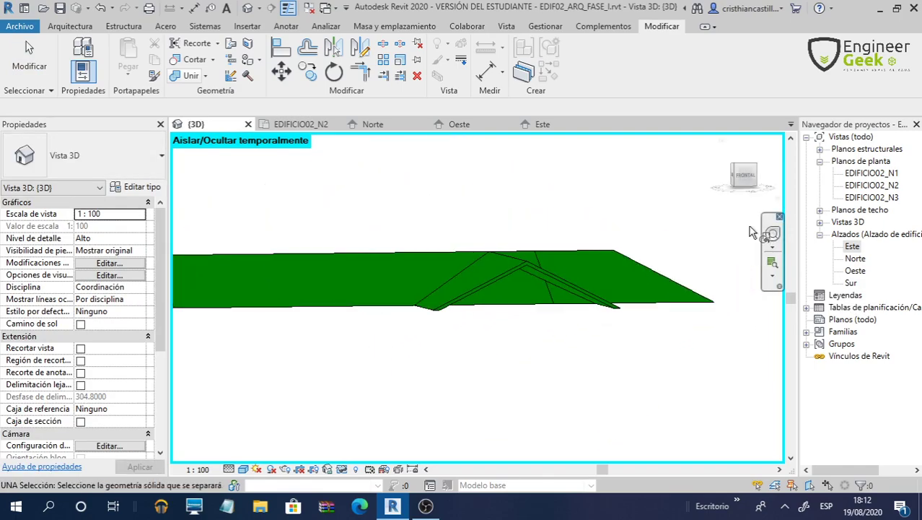
key("Escape")
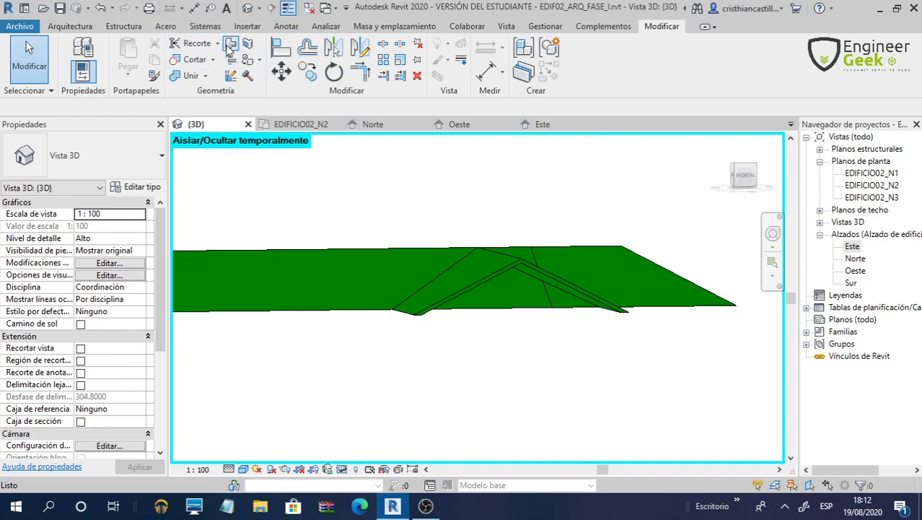
left_click(230, 45)
key("Escape")
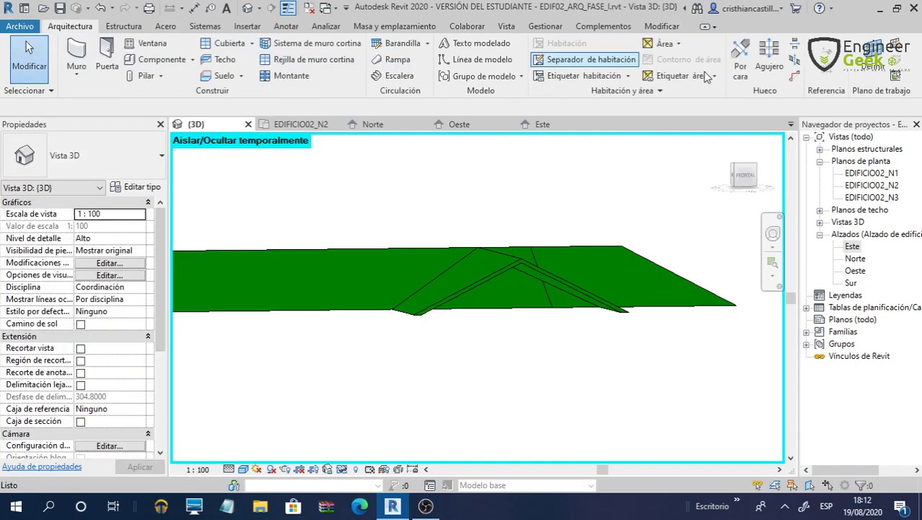
Outline the opening on the main roof from the dormer's left and bottom edges, trim corners with TR, and finish
left_click(797, 78)
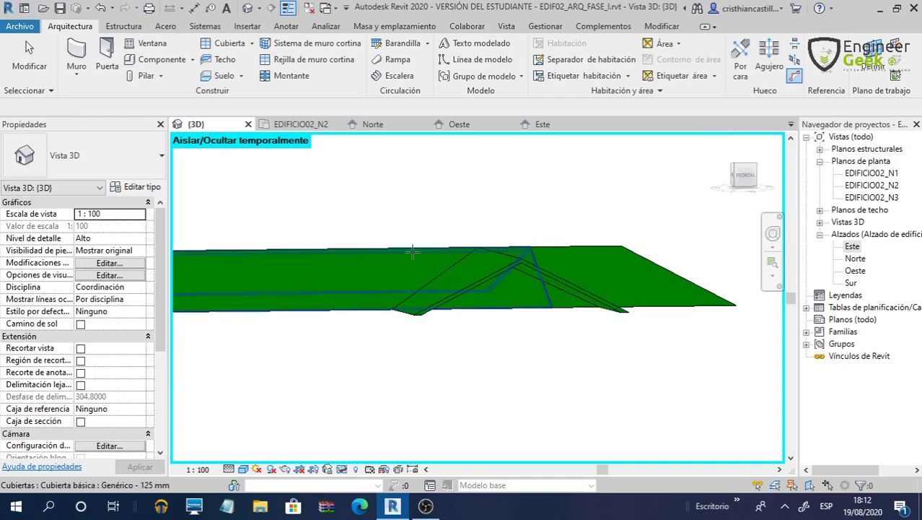
left_click(368, 277)
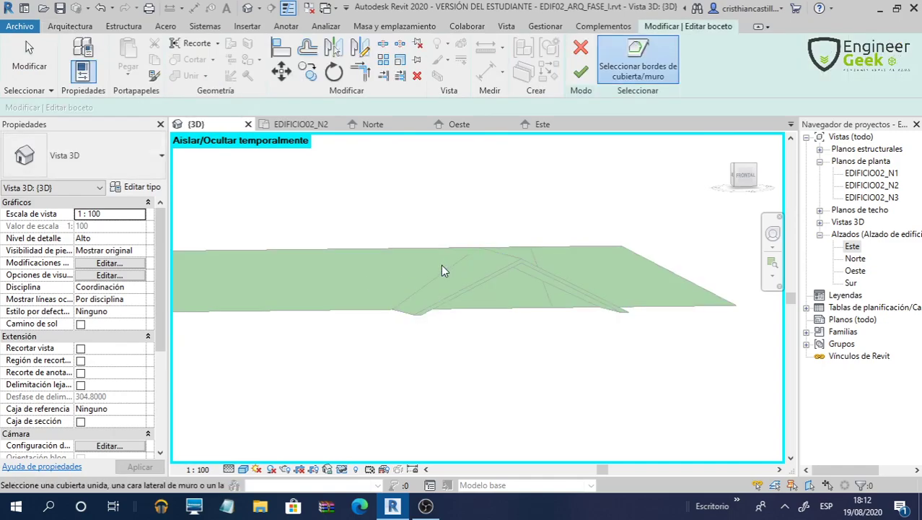
left_click(458, 281)
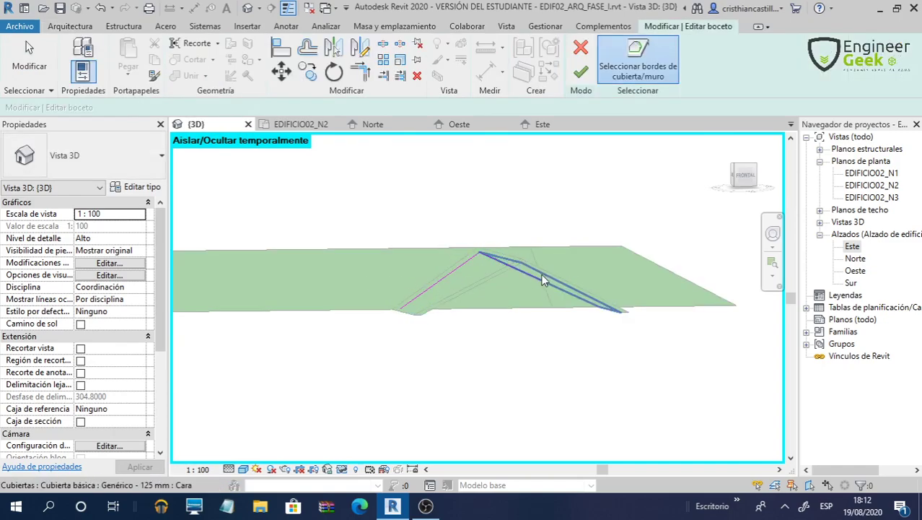
left_click(522, 310)
middle_click_drag(546, 360, 500, 362)
key("Escape")
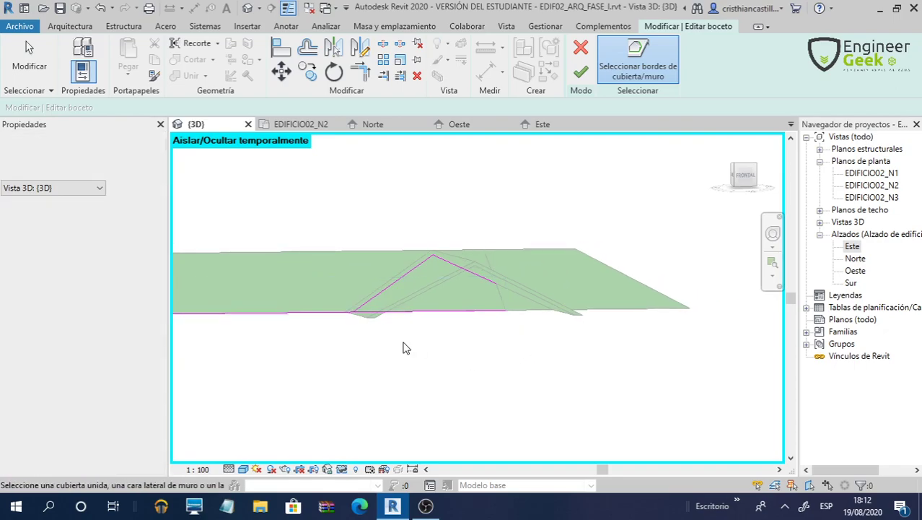
key("t")
key("r")
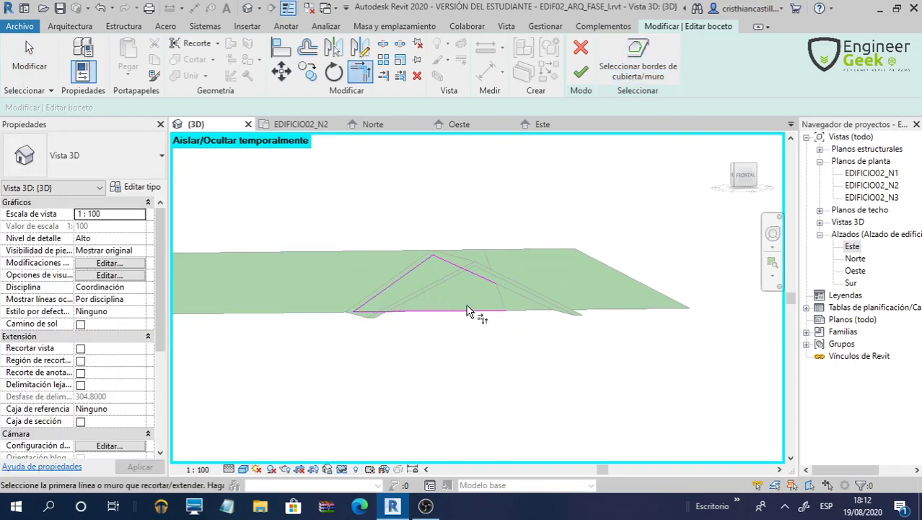
left_click(467, 310)
left_click(486, 290)
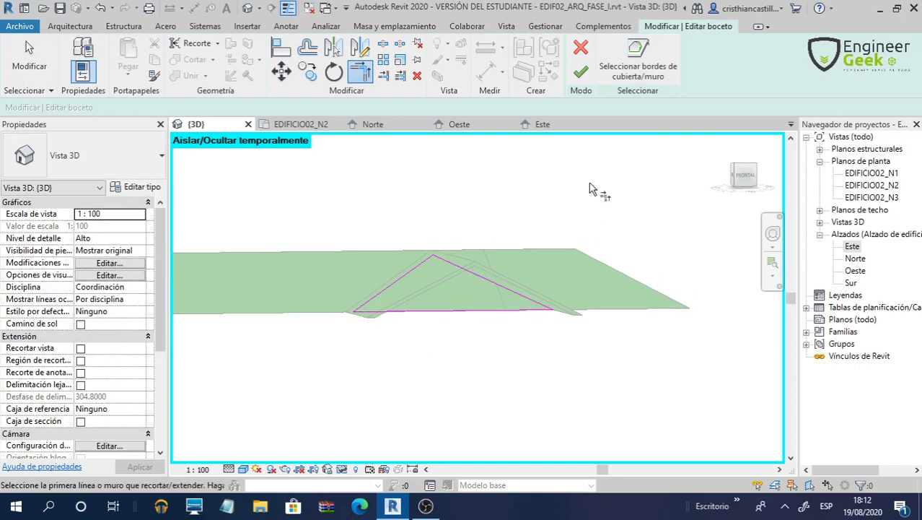
left_click(581, 72)
mouse_move(548, 368)
middle_mouse_down("shift")
mouse_move(435, 412)
mouse_move(472, 437)
mouse_move(575, 379)
mouse_move(549, 409)
mouse_move(610, 308)
middle_mouse_up("shift")
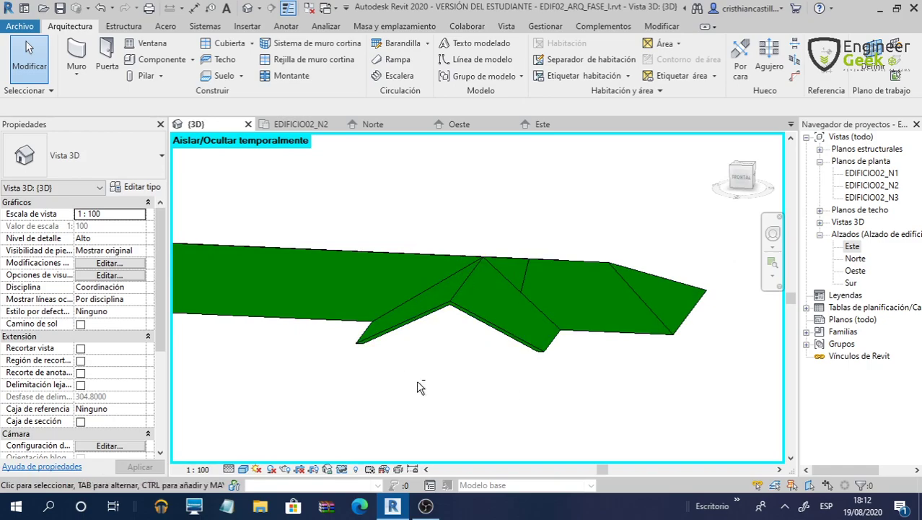
Orbit around the roofs to inspect the gable dormer within its opening in the main roof
mouse_move(417, 388)
middle_mouse_down("shift")
mouse_move(454, 377)
mouse_move(500, 325)
mouse_move(490, 320)
mouse_move(542, 360)
mouse_move(442, 432)
mouse_move(449, 444)
mouse_move(529, 397)
mouse_move(511, 340)
mouse_move(466, 273)
middle_mouse_up("shift")
mouse_move(422, 247)
middle_mouse_down("shift")
mouse_move(490, 399)
mouse_move(543, 323)
mouse_move(530, 362)
middle_mouse_up("shift")
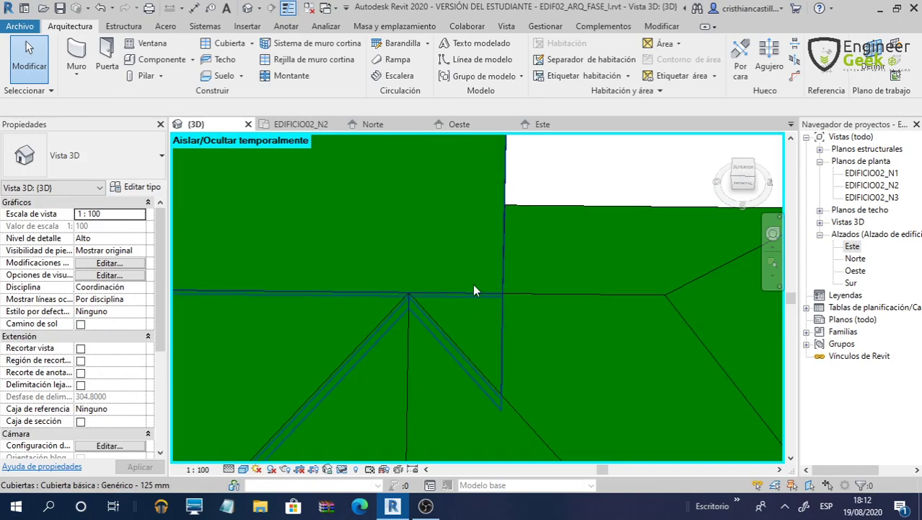
middle_click_drag(509, 333, 429, 309)
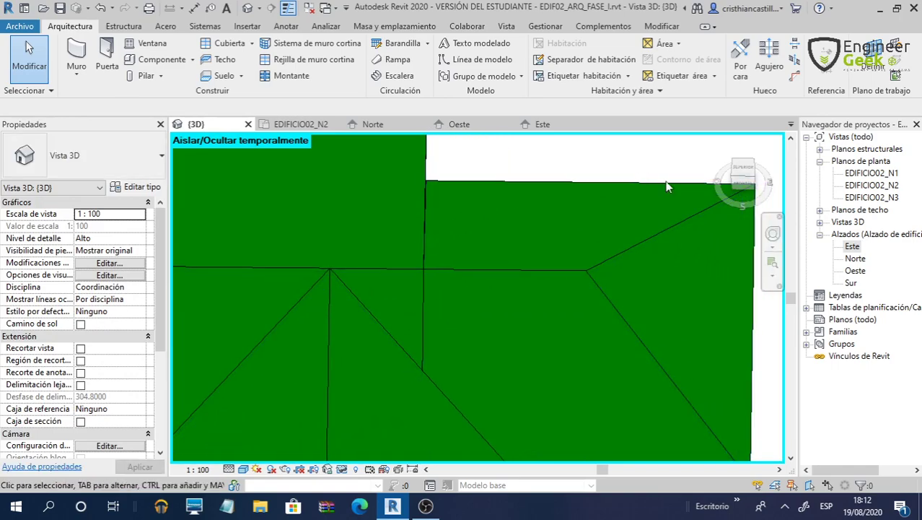
mouse_move(531, 340)
middle_mouse_down("shift")
mouse_move(488, 293)
mouse_move(402, 283)
mouse_move(450, 322)
middle_mouse_up("shift")
left_click(404, 280)
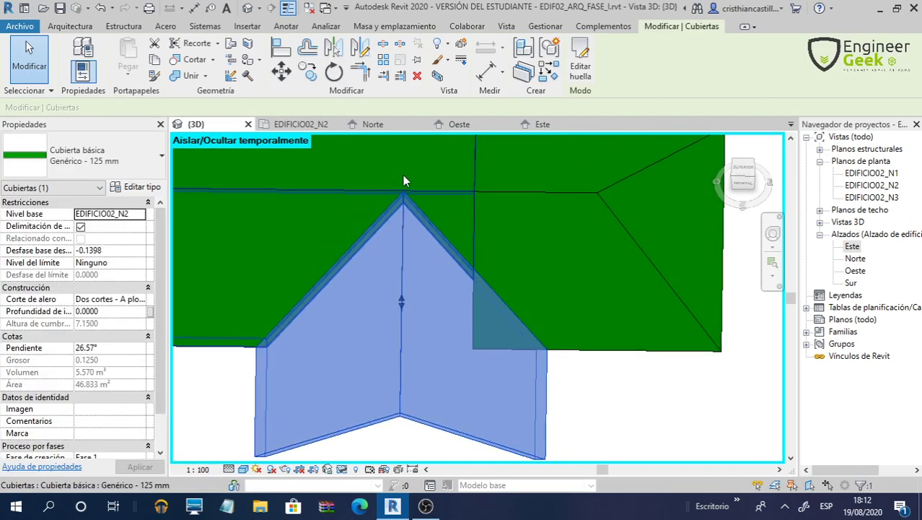
left_click(573, 413)
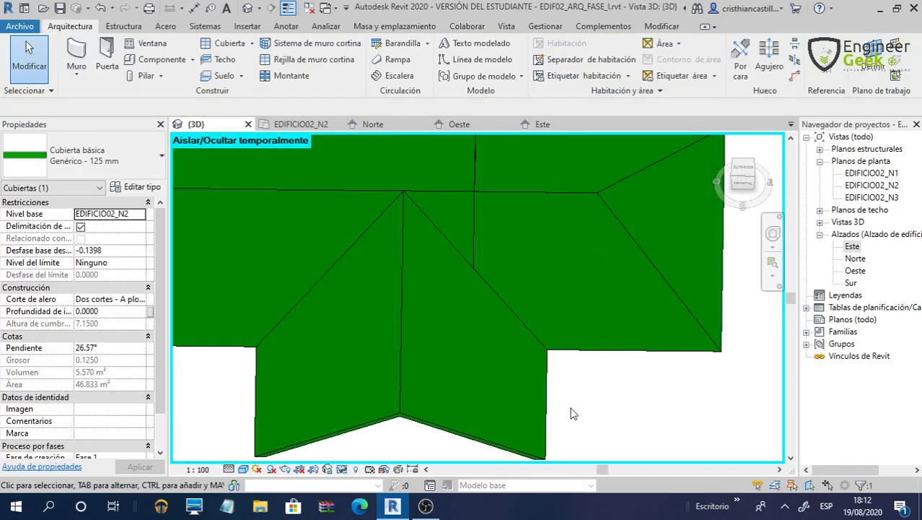
mouse_move(572, 413)
middle_mouse_down("shift")
mouse_move(575, 334)
mouse_move(458, 335)
middle_mouse_up("shift")
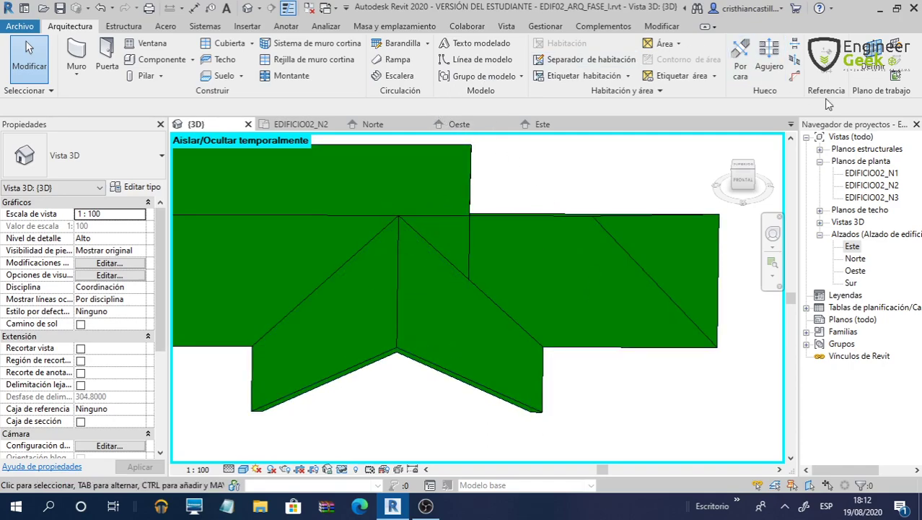
Redraw the roof sketch as a closed triangle along the adjoining roof edge, trim its corners, and finish
double_click(580, 271)
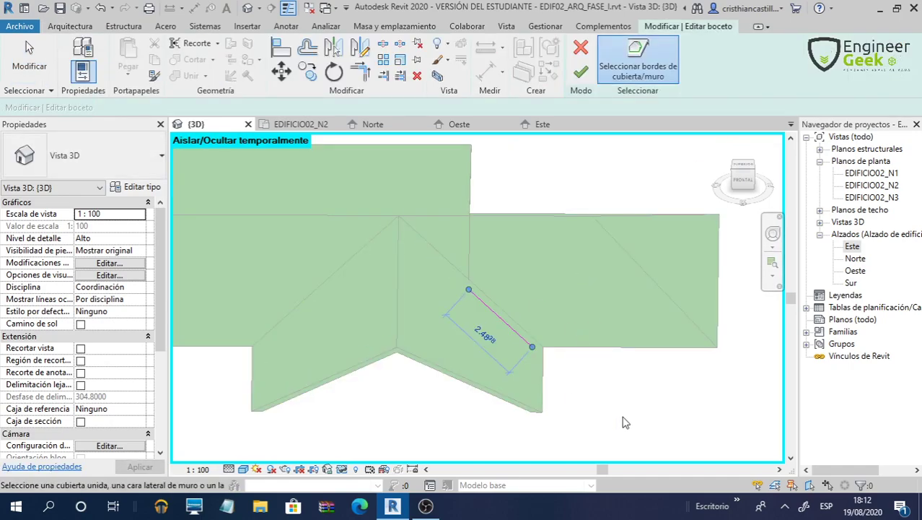
mouse_move(635, 412)
middle_mouse_down("shift")
mouse_move(661, 370)
mouse_move(523, 345)
mouse_move(568, 376)
mouse_move(616, 376)
middle_mouse_up("shift")
key("Escape")
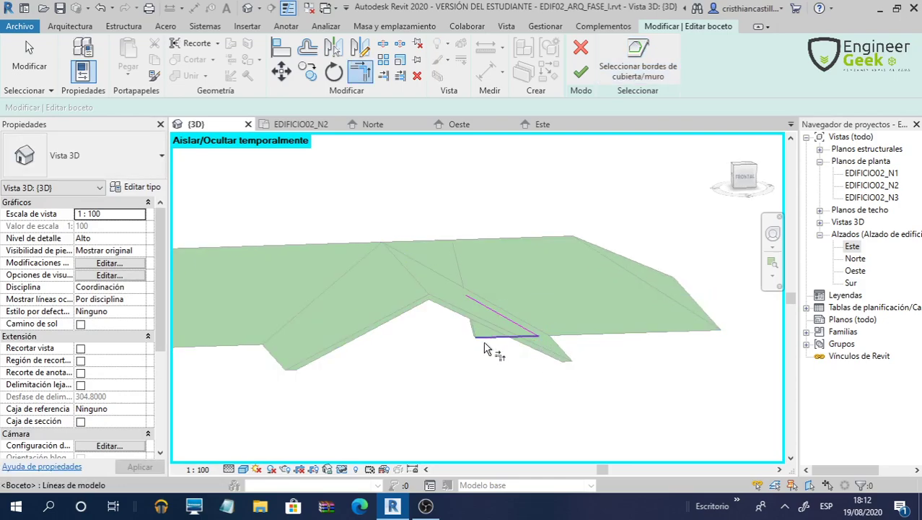
left_click(638, 65)
left_click(467, 281)
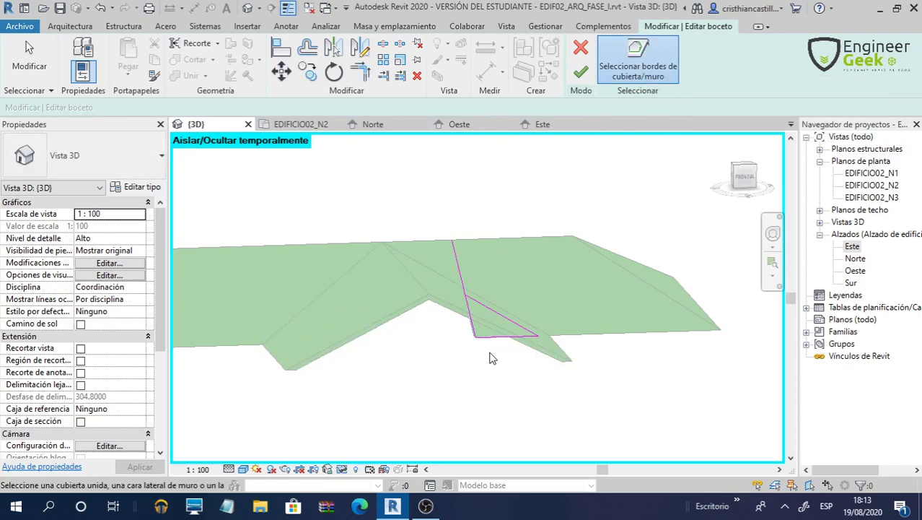
left_click(479, 293)
left_click(481, 303)
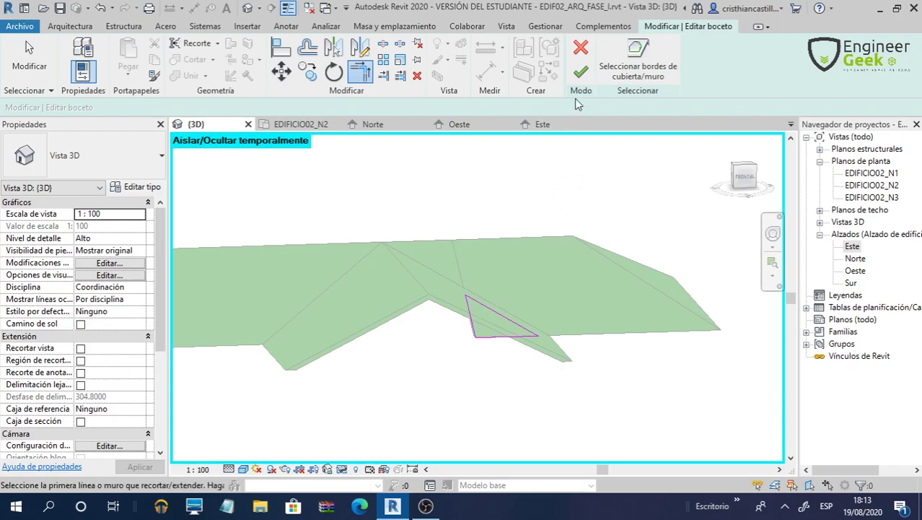
left_click(582, 80)
mouse_move(606, 427)
middle_mouse_down("shift")
mouse_move(653, 316)
mouse_move(596, 248)
mouse_move(536, 391)
mouse_move(553, 437)
middle_mouse_up("shift")
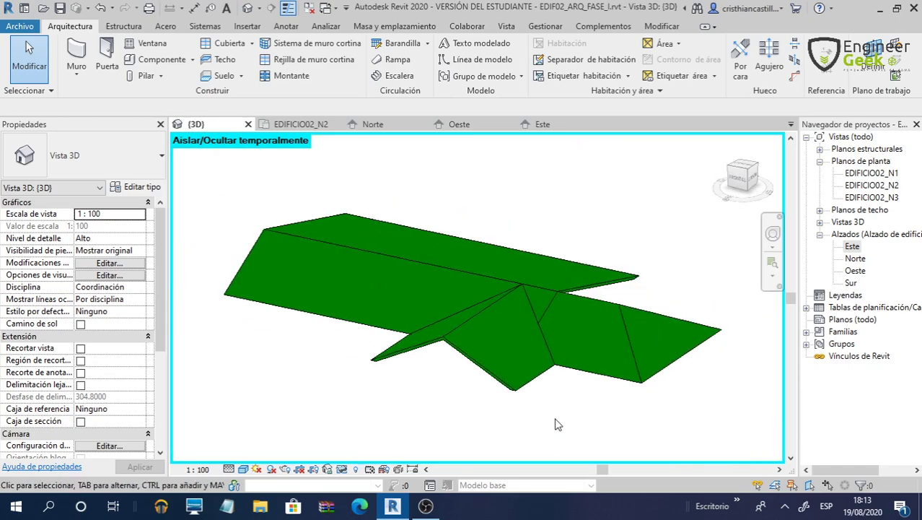
Join the dormer roof's geometry to the main roof
left_click(662, 29)
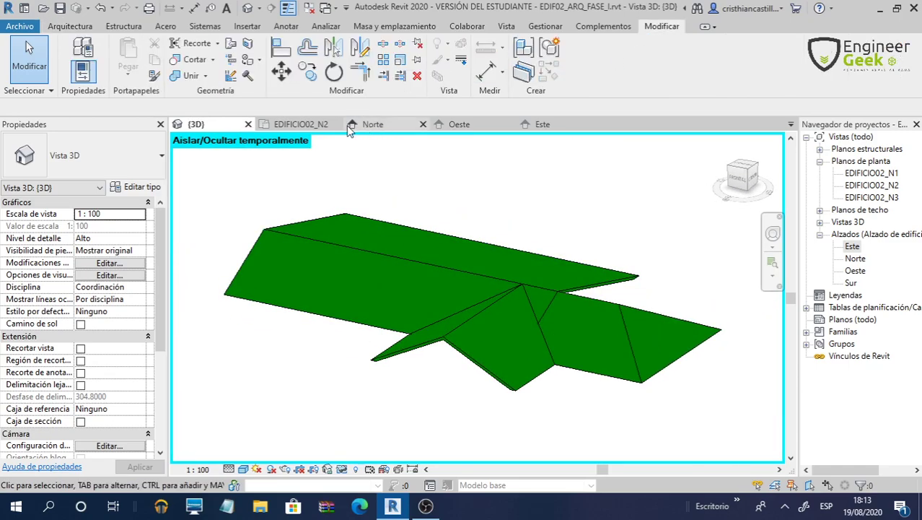
left_click(182, 78)
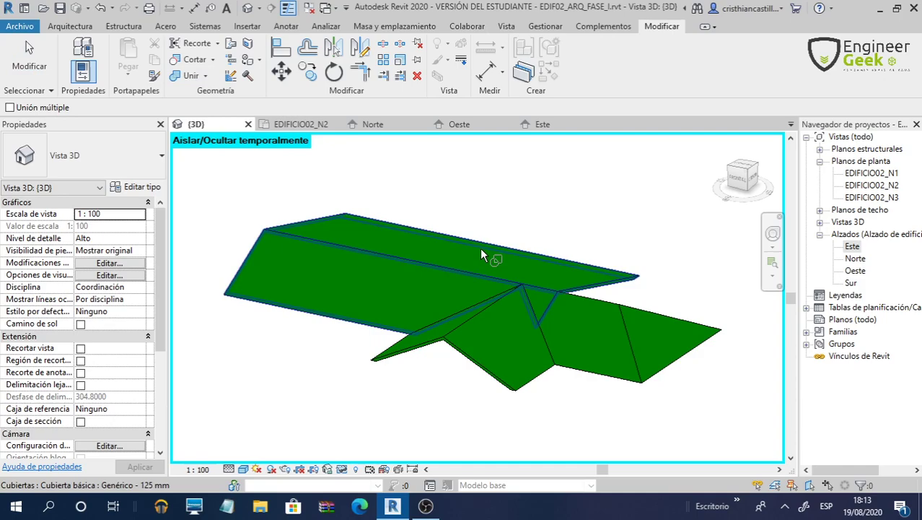
left_click(582, 318)
left_click(547, 318)
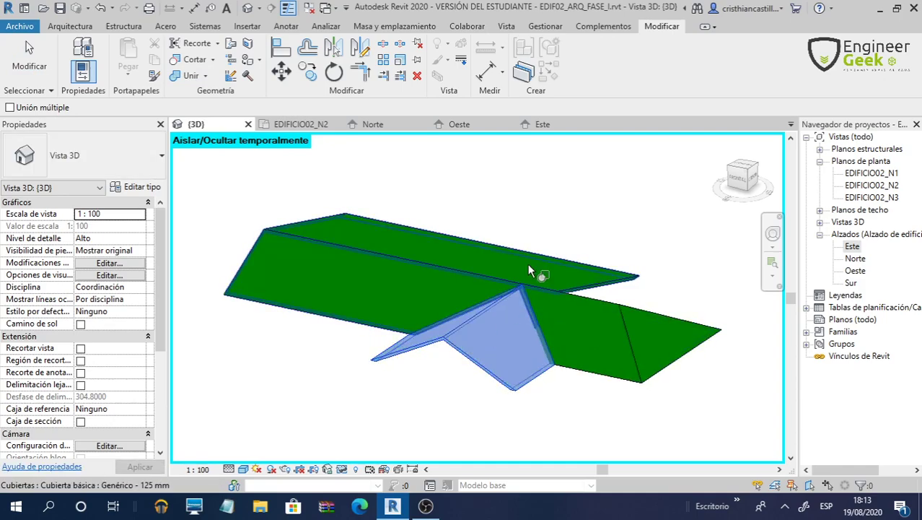
scroll(611, 289, "down", 2)
key("Escape")
Open the Norte elevation view, then return to the 3D view
mouse_move(570, 395)
middle_mouse_down("shift")
mouse_move(608, 266)
mouse_move(651, 378)
mouse_move(591, 350)
mouse_move(457, 443)
middle_mouse_up("shift")
scroll(609, 265, "up", 4)
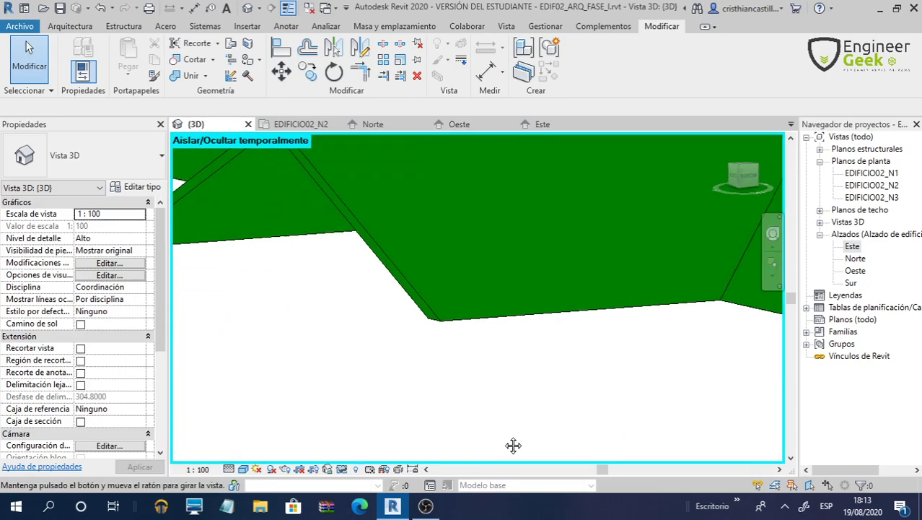
scroll(657, 292, "down", 2)
scroll(657, 291, "down", 2)
middle_click_drag(657, 287, 509, 363, "shift")
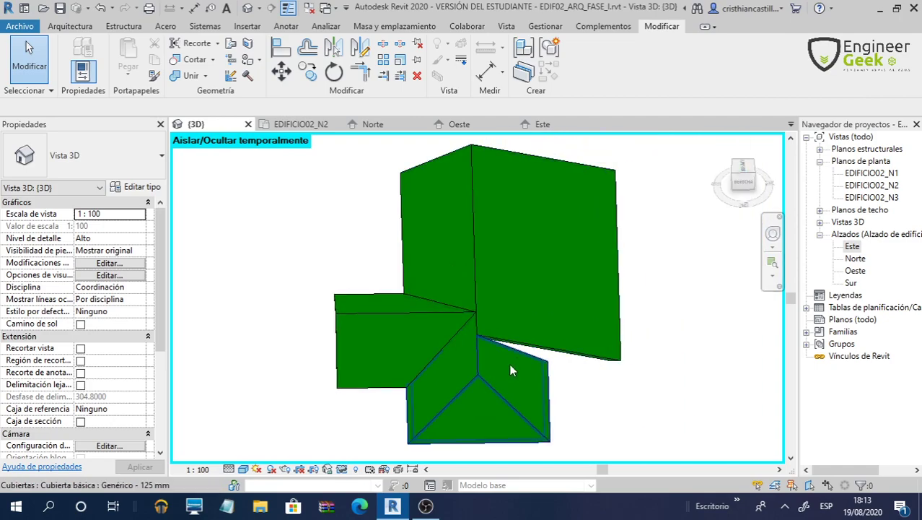
double_click(857, 259)
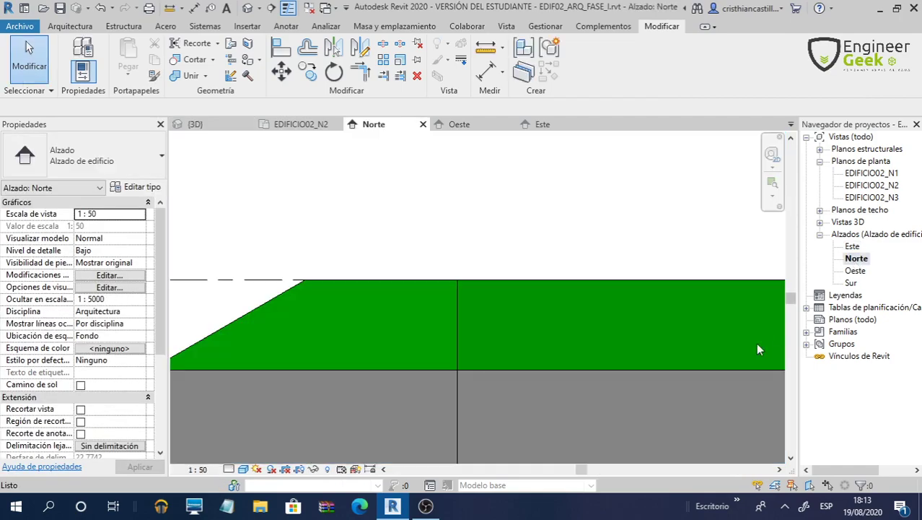
scroll(755, 343, "down", 3)
scroll(350, 311, "down", 3)
left_click(195, 124)
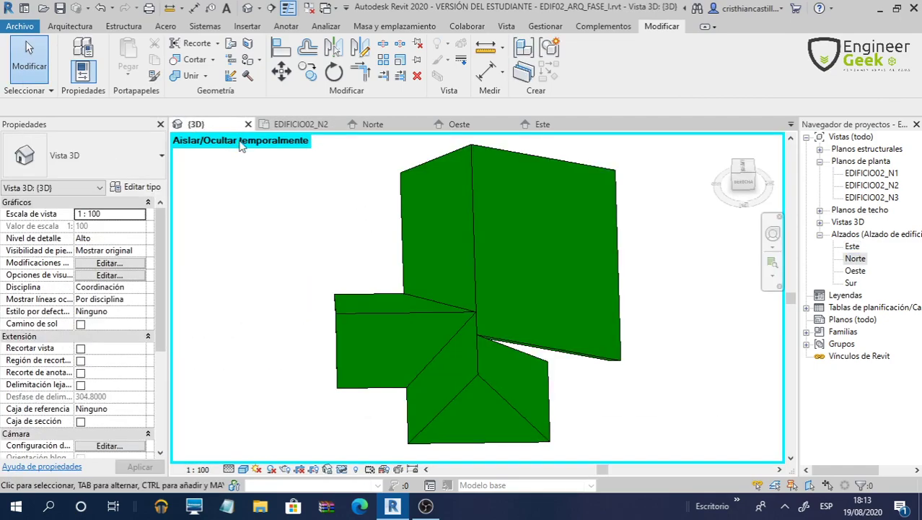
Close the inactive views and reset temporary hide/isolate so the walls show again
left_click(306, 13)
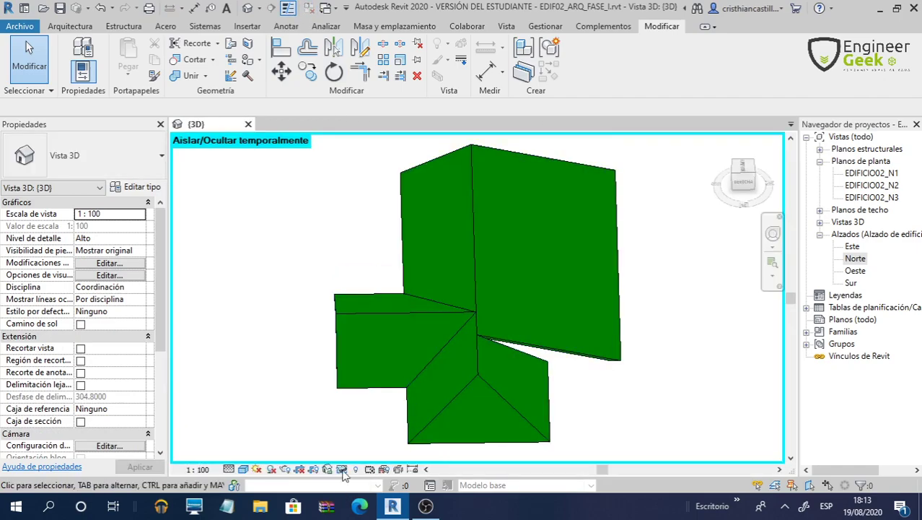
left_click(344, 469)
left_click(368, 459)
Attach the dormer wall's top to the dormer roof
mouse_move(412, 390)
middle_mouse_down("shift")
mouse_move(474, 366)
mouse_move(622, 338)
mouse_move(511, 383)
mouse_move(583, 368)
mouse_move(443, 418)
mouse_move(429, 370)
middle_mouse_up("shift")
left_click(429, 371)
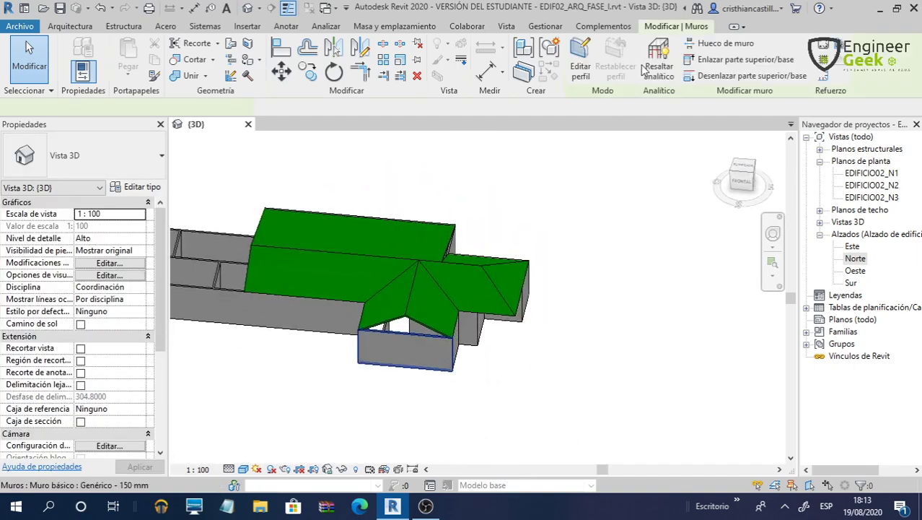
left_click(730, 61)
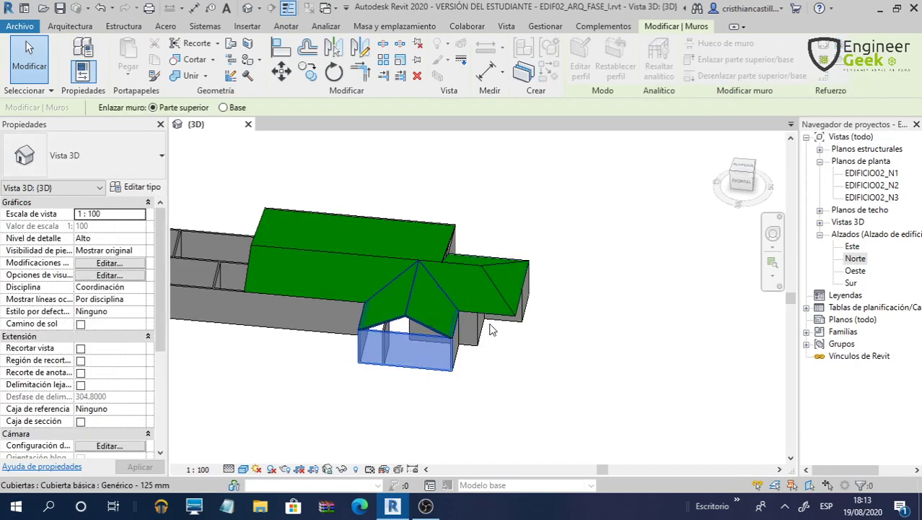
left_click(611, 373)
mouse_move(610, 372)
middle_mouse_down("shift")
mouse_move(505, 350)
mouse_move(618, 347)
mouse_move(671, 370)
mouse_move(560, 363)
middle_mouse_up("shift")
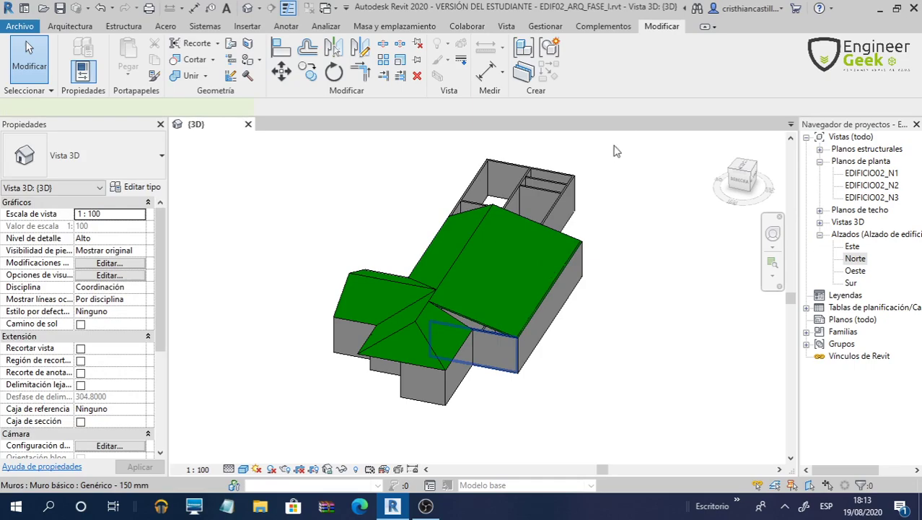
Select all walls with SA, attach their tops to the roof, and dismiss the warning
left_click(483, 344)
key("s")
key("a")
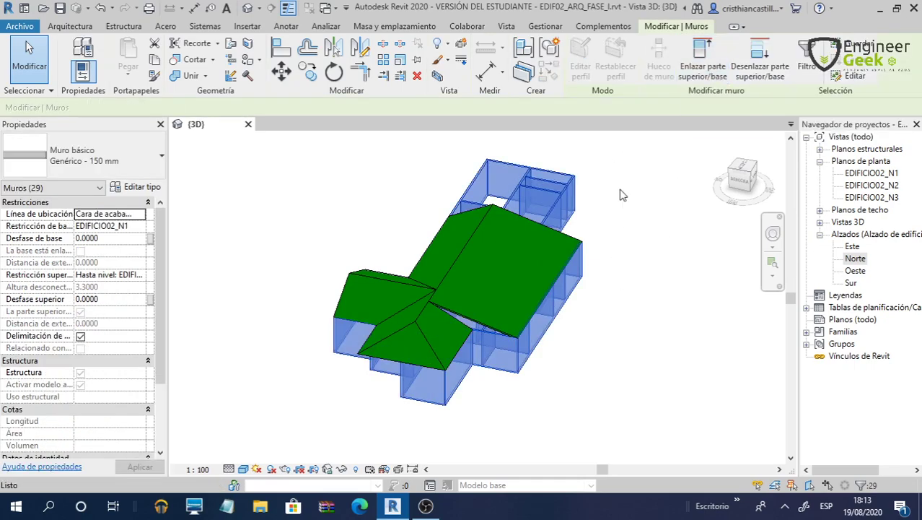
left_click(703, 66)
left_click(498, 311)
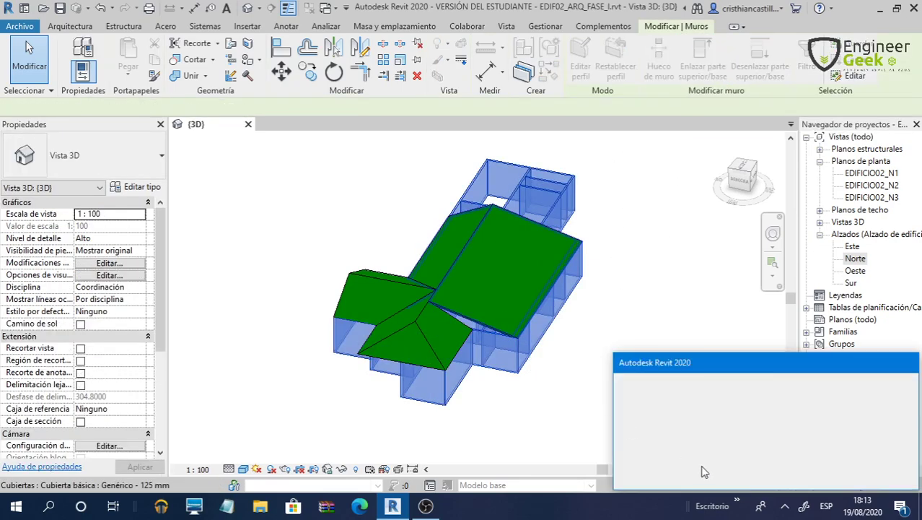
left_click(704, 472)
left_click(617, 406)
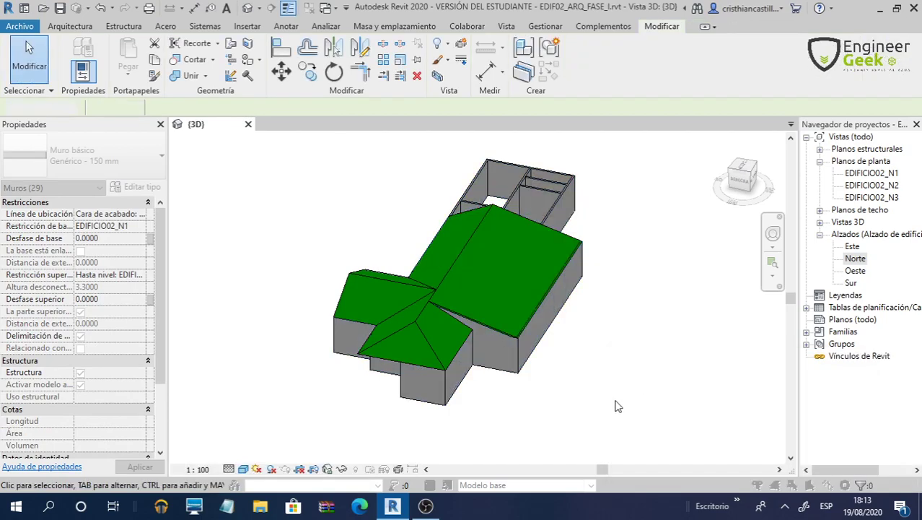
mouse_move(617, 406)
middle_mouse_down("shift")
mouse_move(611, 413)
mouse_move(432, 339)
middle_mouse_up("shift")
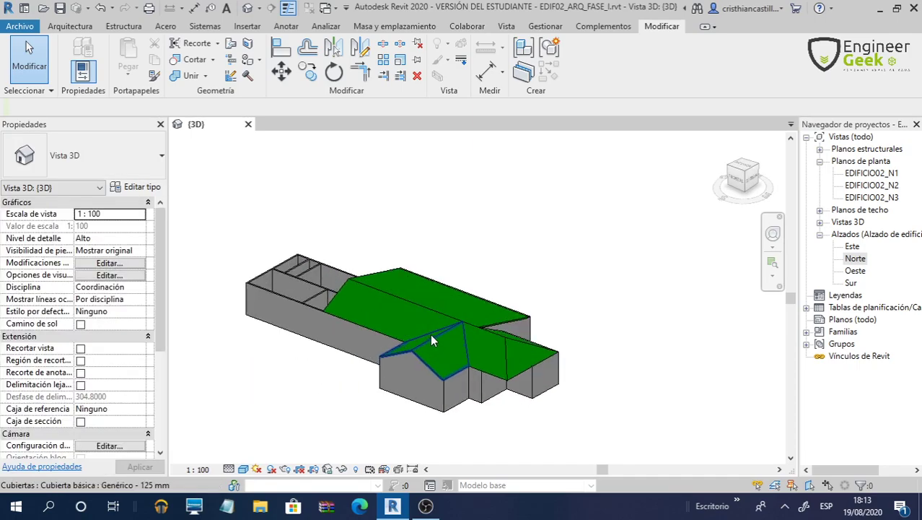
scroll(430, 333, "up", 2)
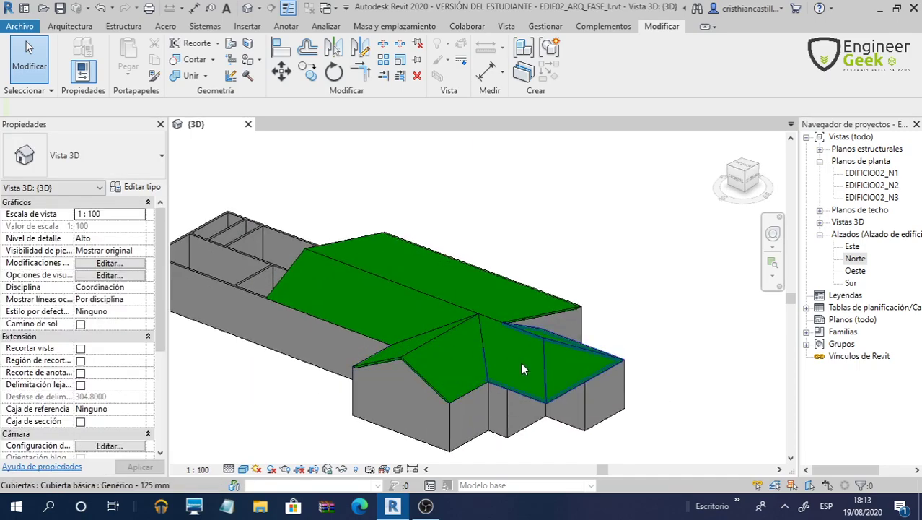